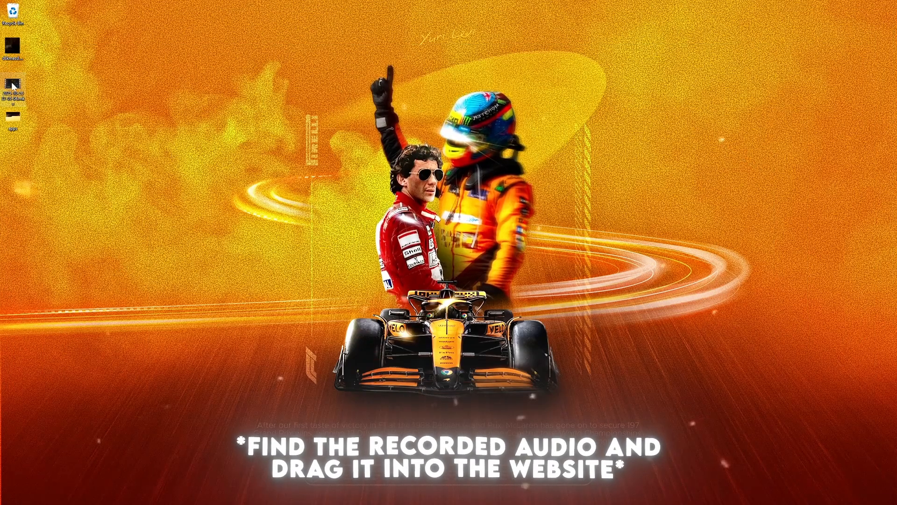
pyautogui.moveTo(367, 186); pyautogui.dragTo(388, 197)
pyautogui.hotkey('alt', 'Tab')
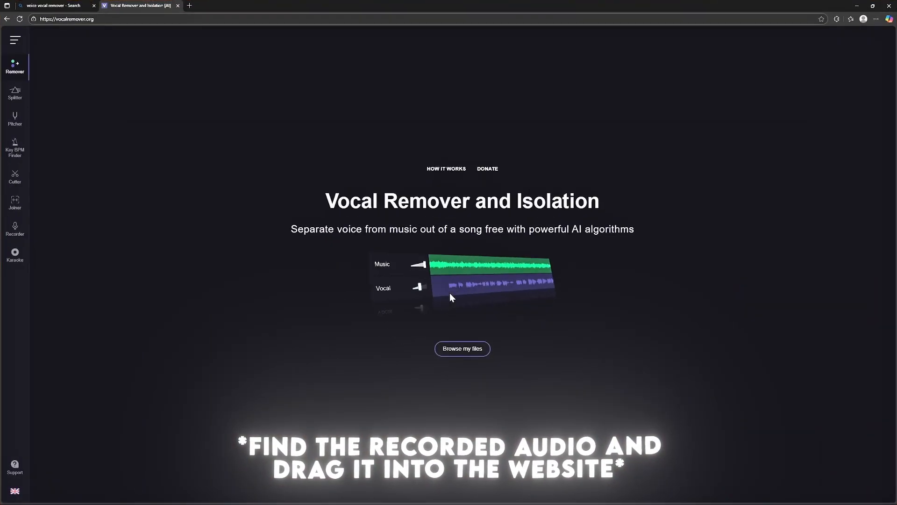
pyautogui.moveTo(442, 248); pyautogui.dragTo(441, 235)
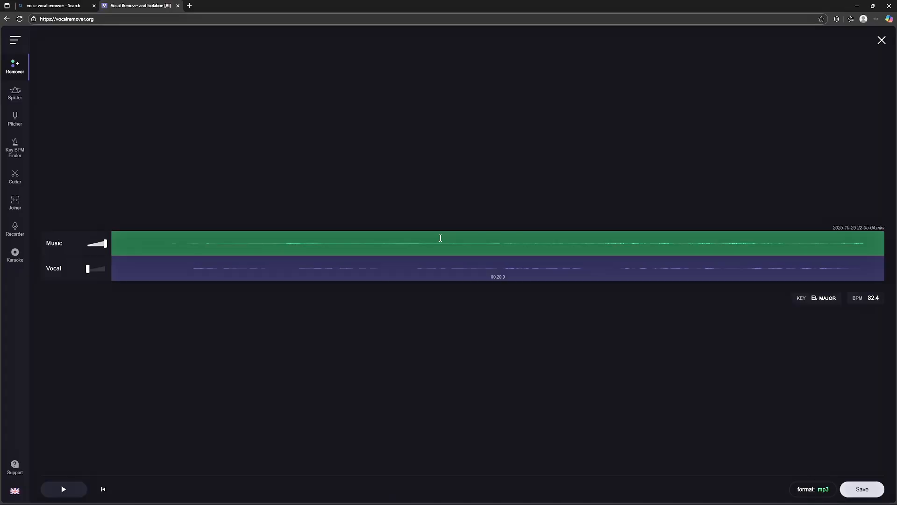
pyautogui.click(862, 489)
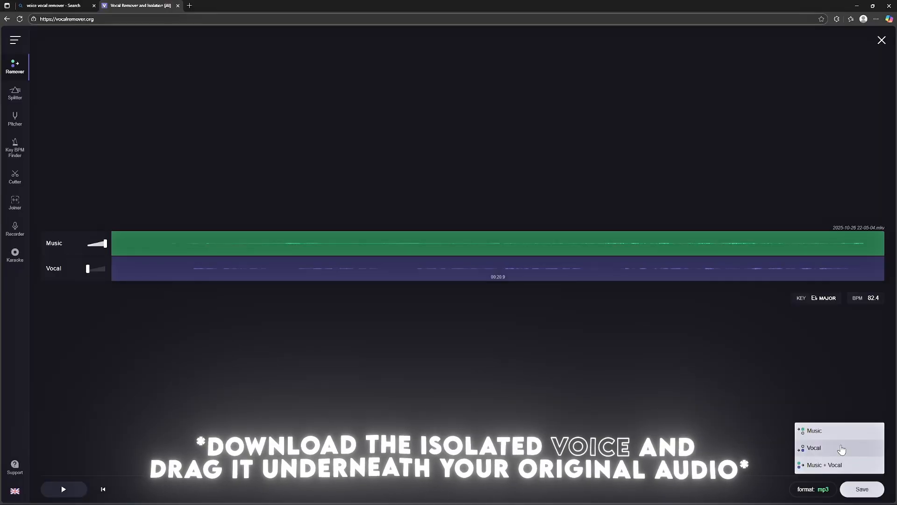
pyautogui.click(841, 449)
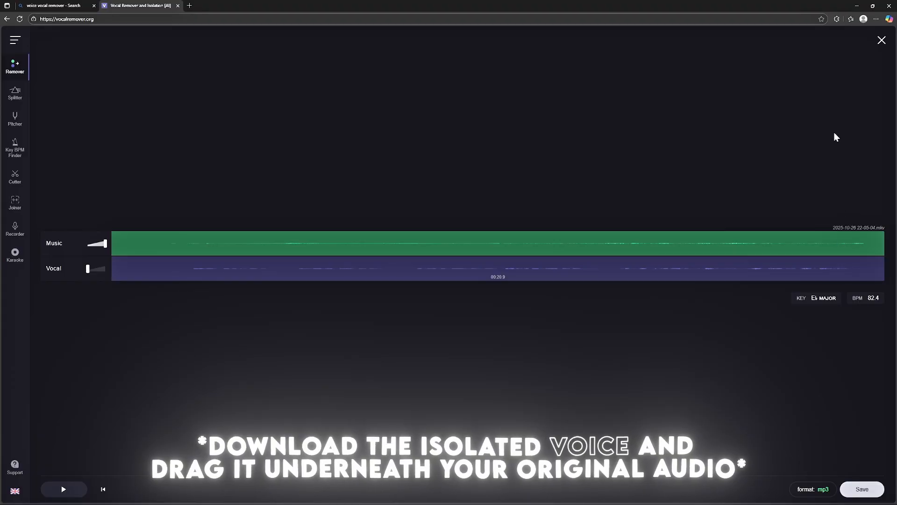
# Switch to DaVinci Resolve and place the downloaded vocals mp3 on audio track 2, starting at the beginning of the timeline.
pyautogui.moveTo(827, 51); pyautogui.dragTo(751, 166)
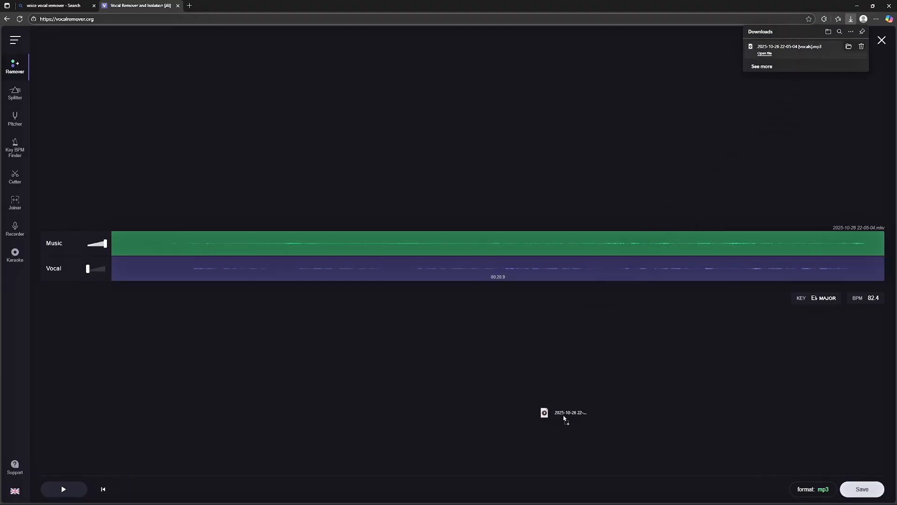
pyautogui.moveTo(564, 417); pyautogui.dragTo(305, 452)
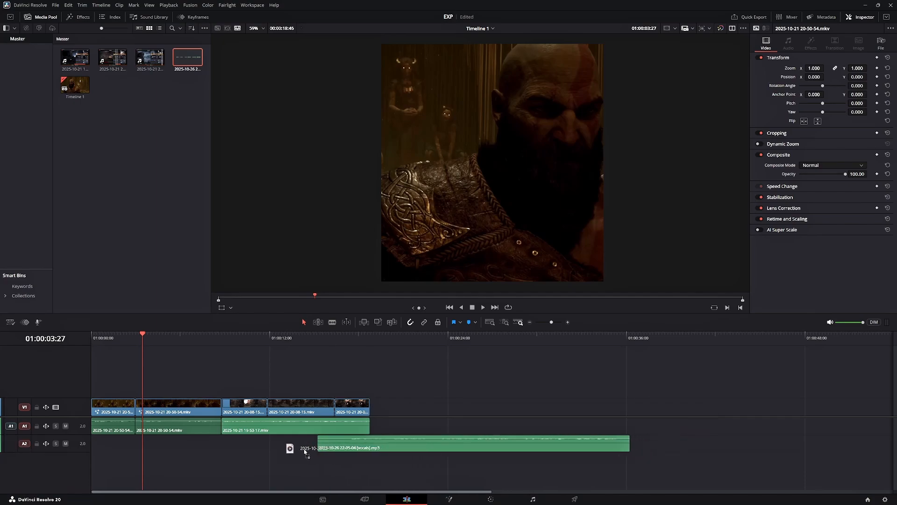
pyautogui.moveTo(100, 443); pyautogui.dragTo(93, 443)
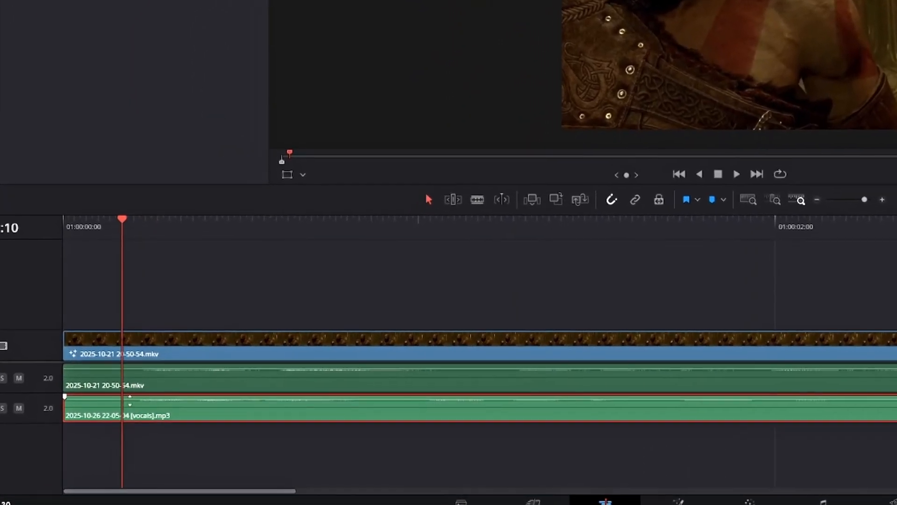
# Nudge the vocals clip on audio track 2 so its waveform peaks line up with the original audio above.
pyautogui.moveTo(131, 440); pyautogui.dragTo(130, 437)
pyautogui.moveTo(131, 391); pyautogui.dragTo(132, 358)
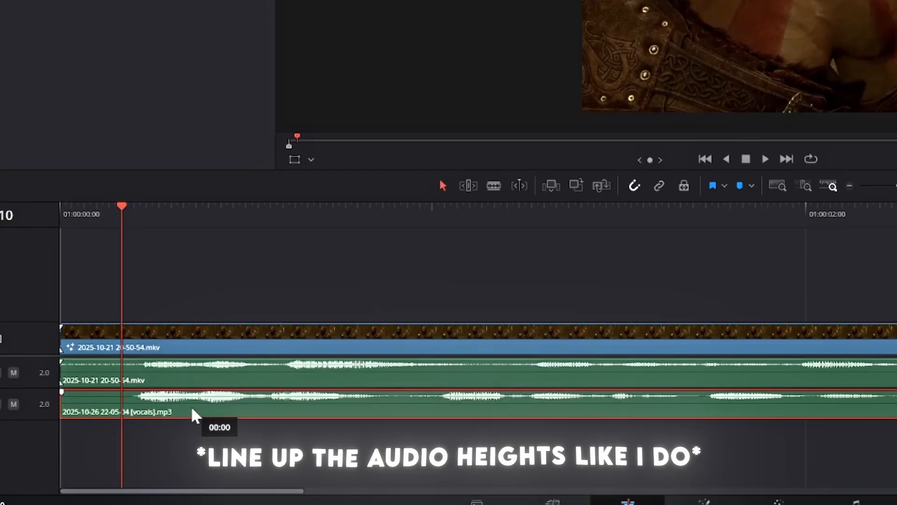
pyautogui.moveTo(192, 408); pyautogui.dragTo(197, 406)
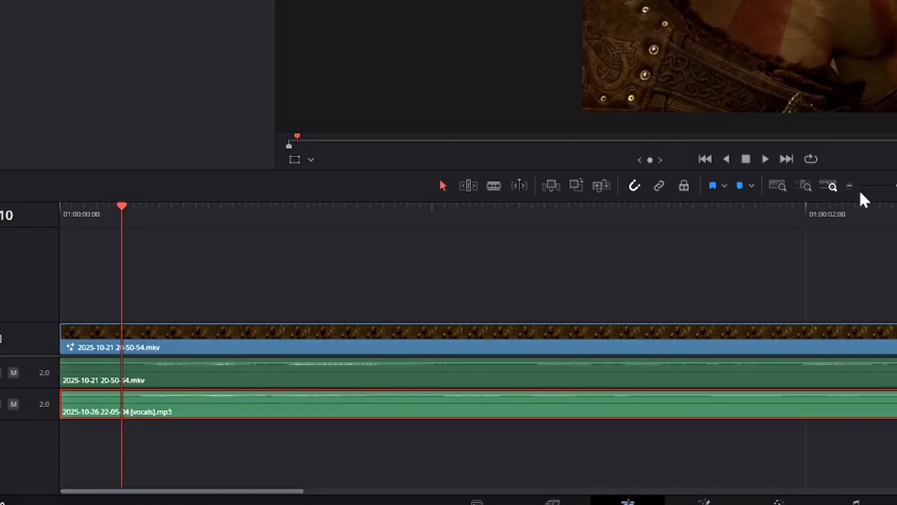
pyautogui.scroll(-5, 863, 200)
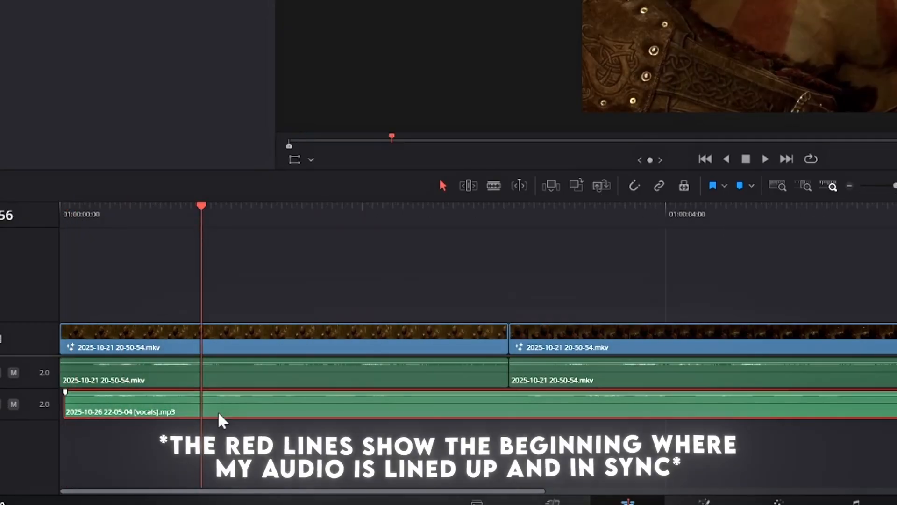
# Split the vocals clip at 01:00:00:56, shift the second piece to match the original waveform, and play it back.
pyautogui.hotkey('ctrl', 'b')
pyautogui.moveTo(252, 415); pyautogui.dragTo(292, 411)
pyautogui.press('space')
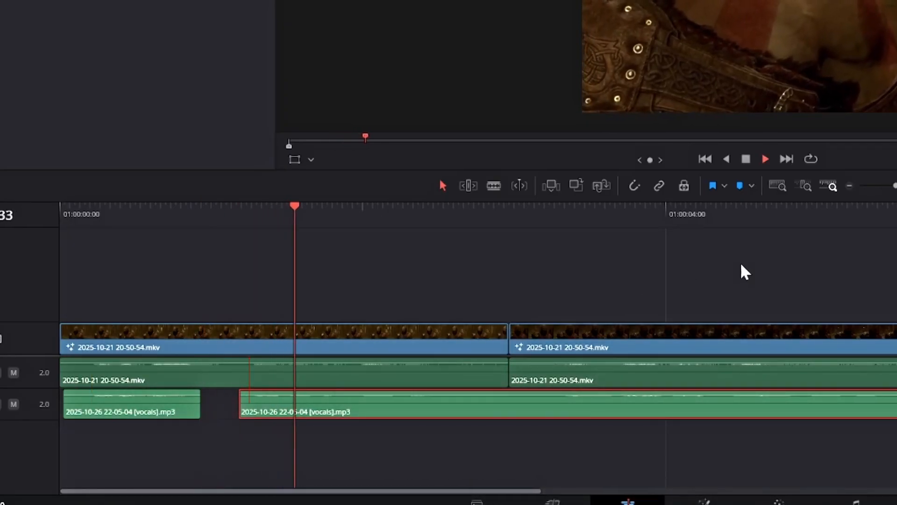
# Delete the original clips from audio track 1 and move the isolated vocals clips up in their place.
pyautogui.moveTo(896, 185); pyautogui.dragTo(892, 183)
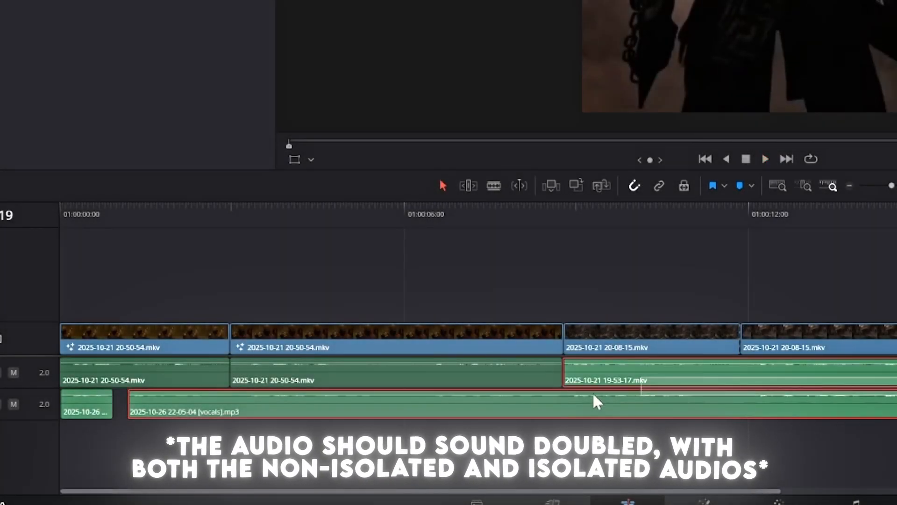
pyautogui.click(139, 362)
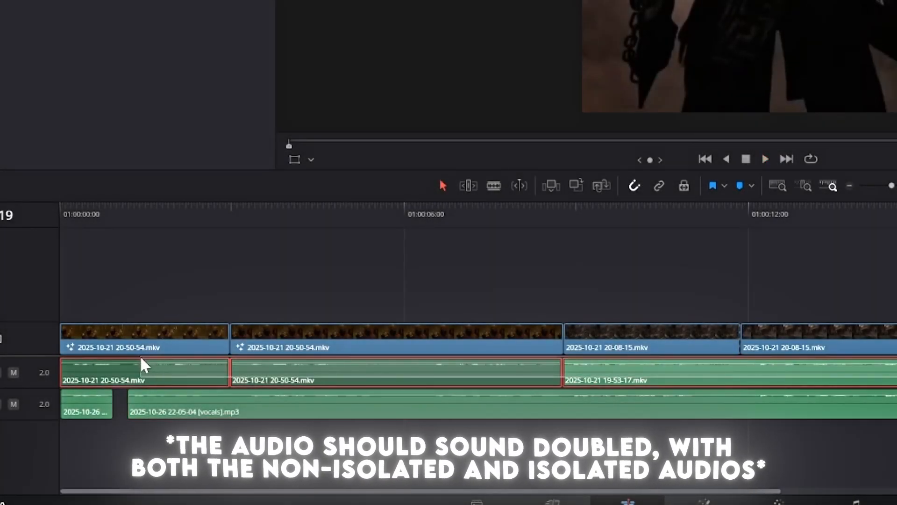
pyautogui.press('BackSpace')
pyautogui.moveTo(102, 408); pyautogui.dragTo(100, 381)
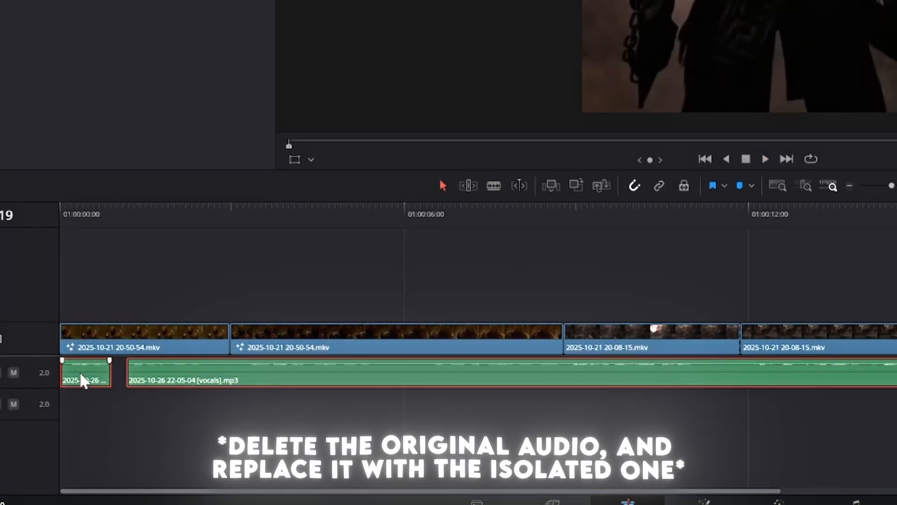
pyautogui.rightClick(80, 368)
pyautogui.click(176, 37)
pyautogui.click(790, 86)
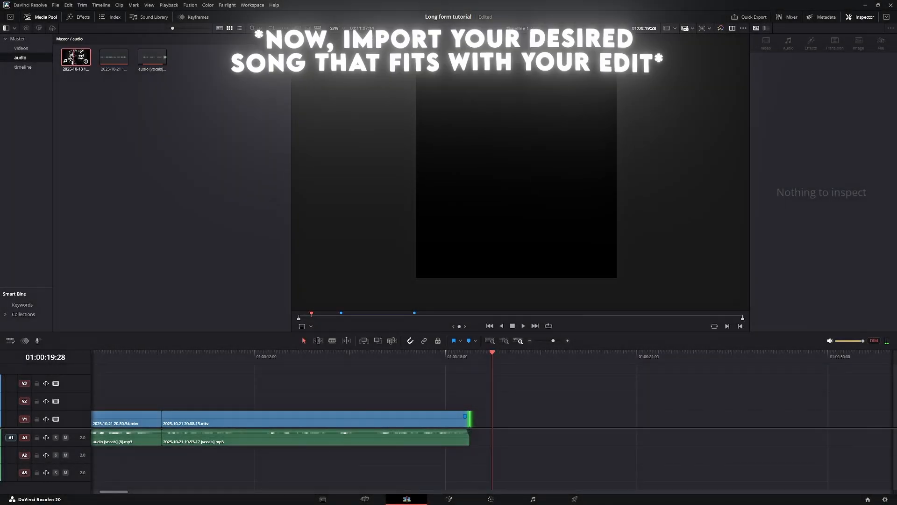
pyautogui.moveTo(75, 57); pyautogui.dragTo(434, 321)
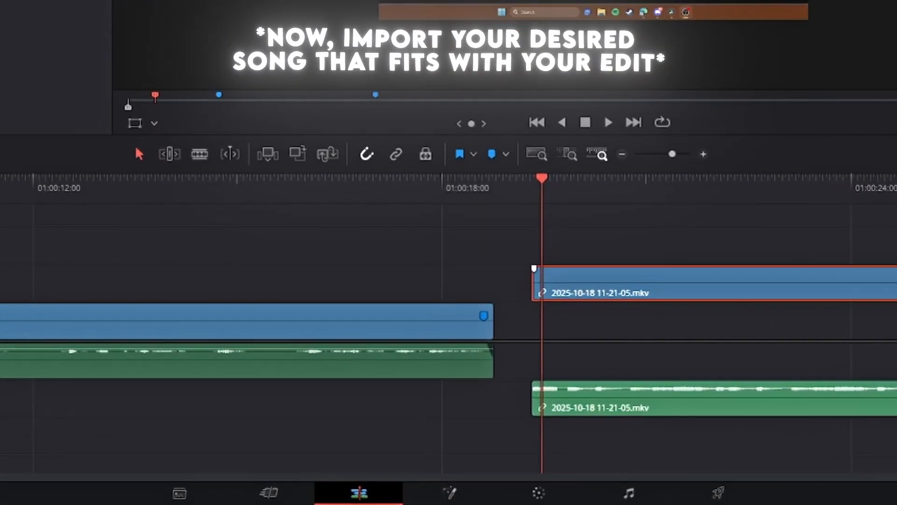
pyautogui.hotkey('shift', 'z')
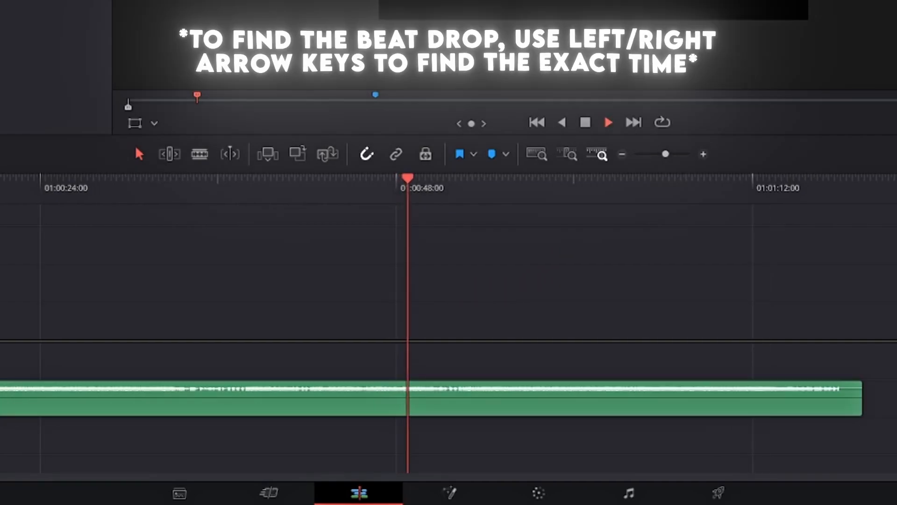
# Find the song's beat drop by stepping back through the frames, and place a marker on the song clip there.
pyautogui.hotkey('ctrl', '-')
pyautogui.hotkey('ctrl', '-')
pyautogui.hotkey('ctrl', '-')
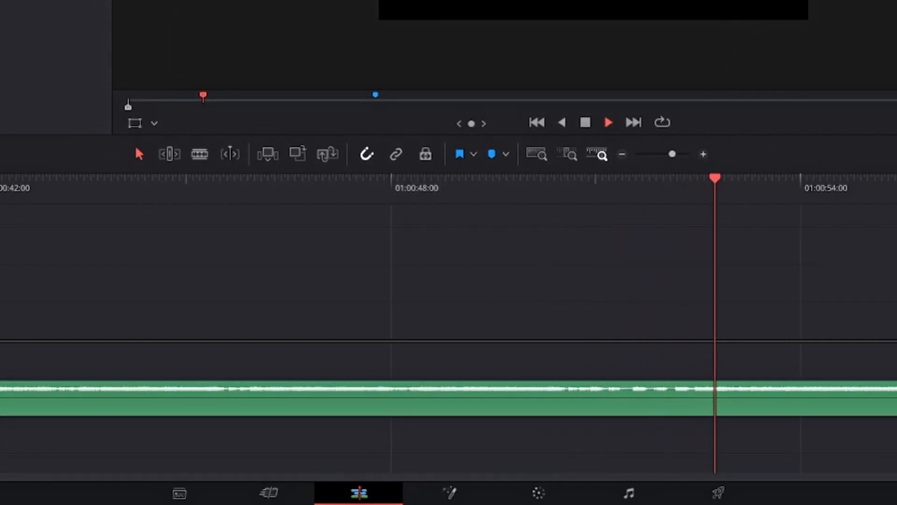
pyautogui.hotkey('ctrl', '+')
pyautogui.press('Left')
pyautogui.press('Left')
pyautogui.press('Left')
pyautogui.press('Left')
pyautogui.press('Left')
pyautogui.press('Left')
pyautogui.press('Left')
pyautogui.press('Left')
pyautogui.press('Left')
pyautogui.press('Left')
pyautogui.press('Left')
pyautogui.press('Left')
pyautogui.press('Left')
pyautogui.press('Left')
pyautogui.press('Left')
pyautogui.press('Left')
pyautogui.press('Left')
pyautogui.press('Left')
pyautogui.press('Left')
pyautogui.press('Left')
pyautogui.press('space')
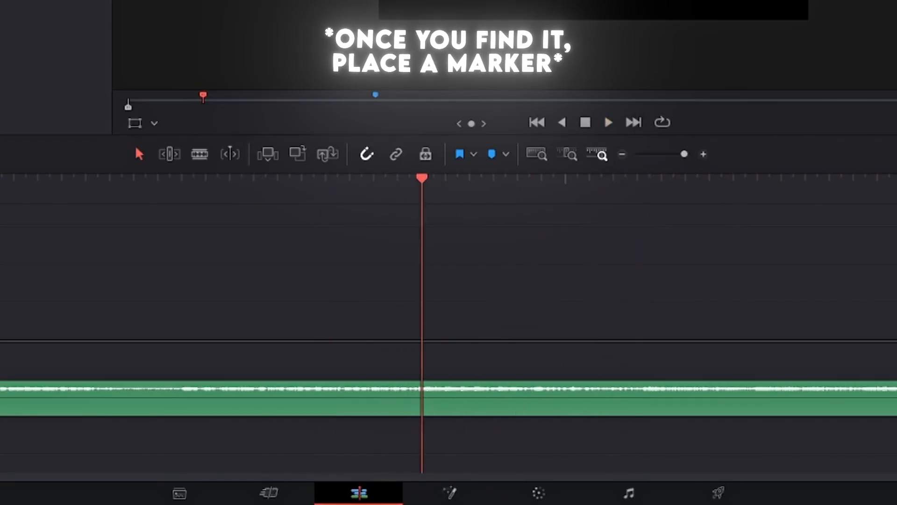
pyautogui.click(448, 400)
pyautogui.click(565, 179)
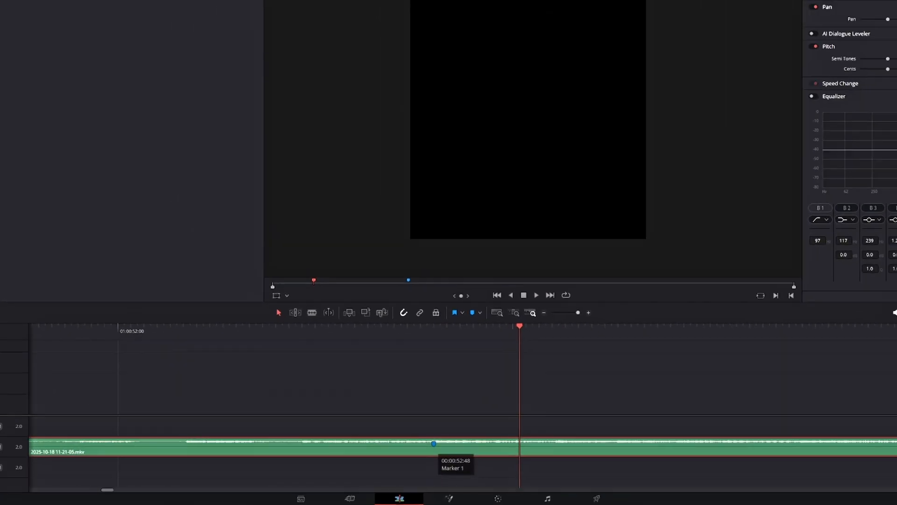
pyautogui.click(422, 393)
# Line up the song's beat-drop marker with the end of the intro clips and extend the song to the timeline's start.
pyautogui.scroll(-10, 422, 392)
pyautogui.moveTo(92, 450); pyautogui.dragTo(107, 452)
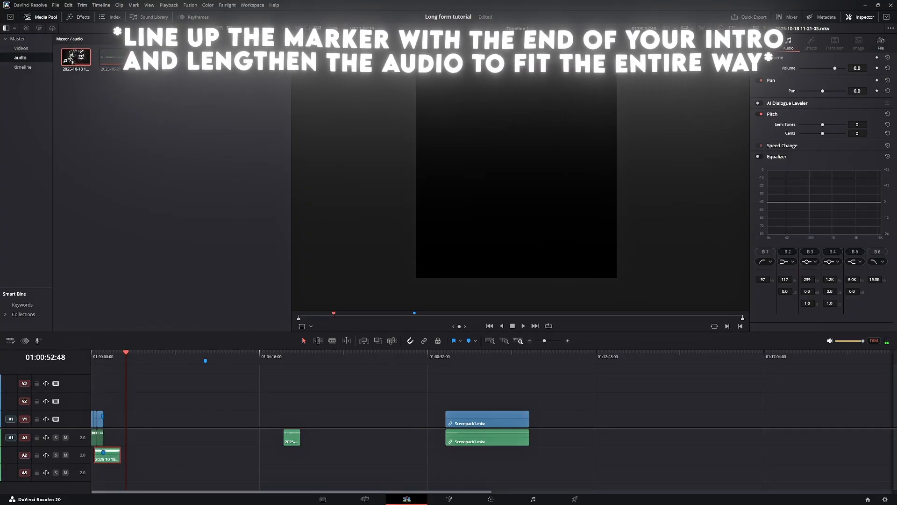
pyautogui.click(98, 354)
pyautogui.scroll(10, 98, 397)
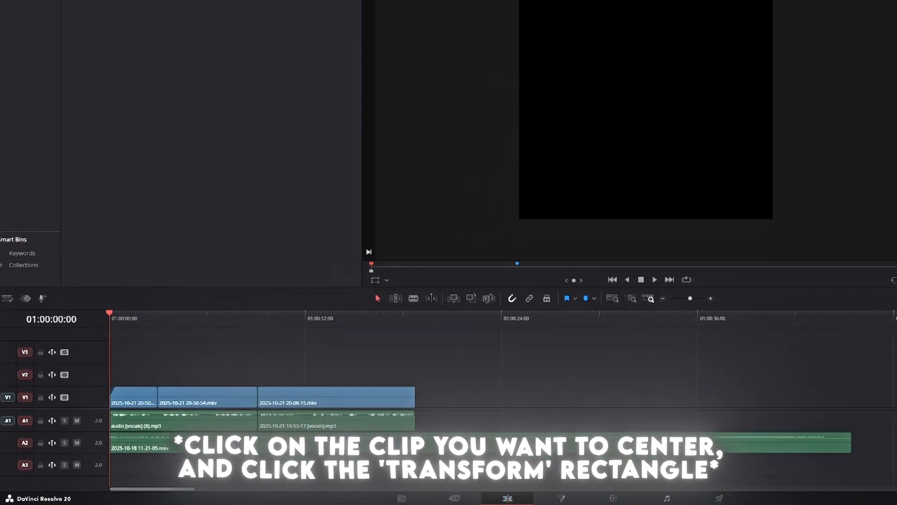
# Centre the head in the first intro clip using the Transform overlay, with zoom 1.016 and position X 168.552, Y 0.
pyautogui.scroll(2, 290, 418)
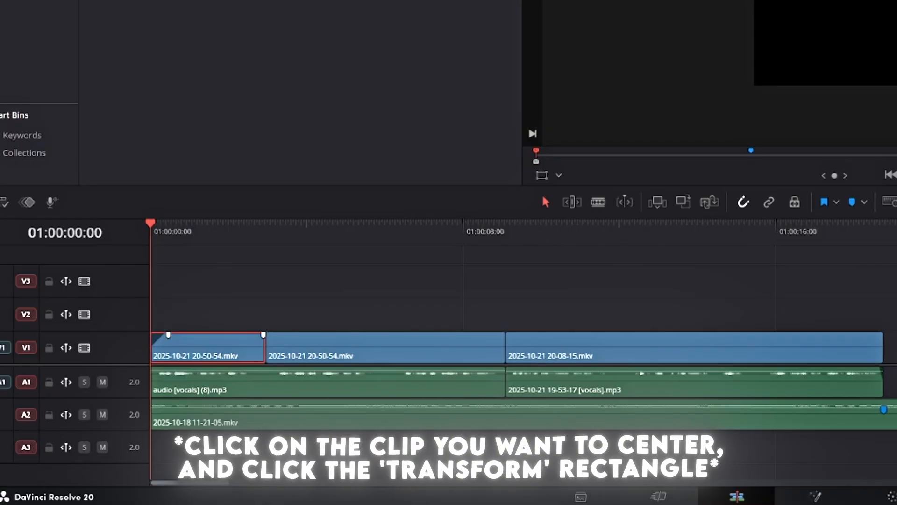
pyautogui.click(212, 225)
pyautogui.click(542, 175)
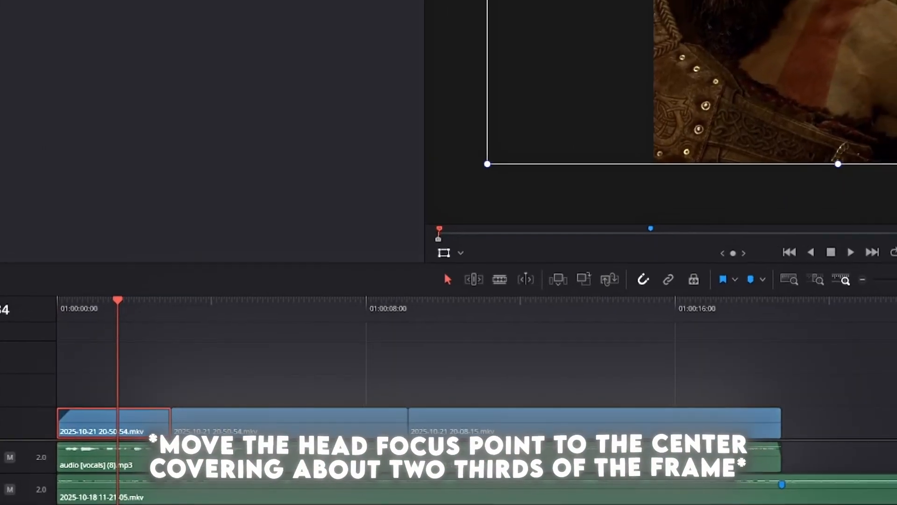
pyautogui.moveTo(516, 170); pyautogui.dragTo(574, 170)
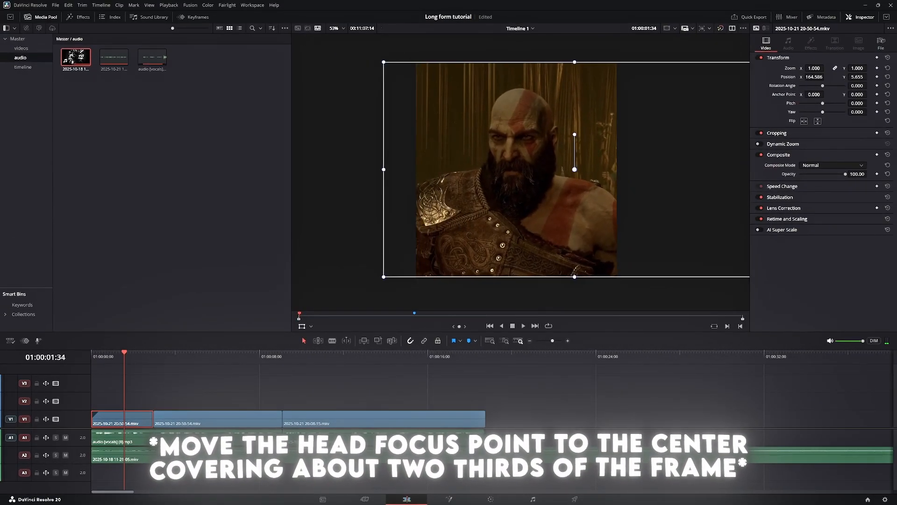
pyautogui.moveTo(384, 276); pyautogui.dragTo(381, 278)
pyautogui.moveTo(574, 169); pyautogui.dragTo(575, 171)
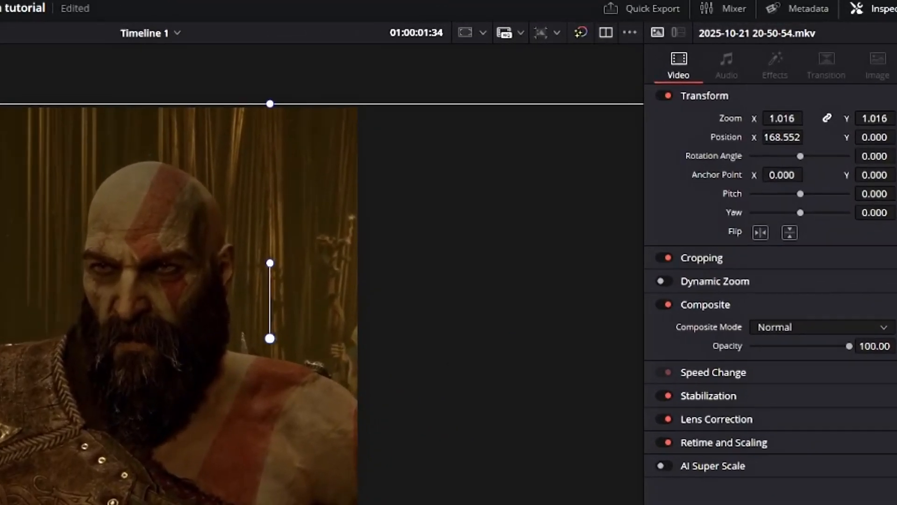
# Turn on the Center safe area guide and shift the clip horizontally to align the face with it, position X about 182.
pyautogui.click(483, 33)
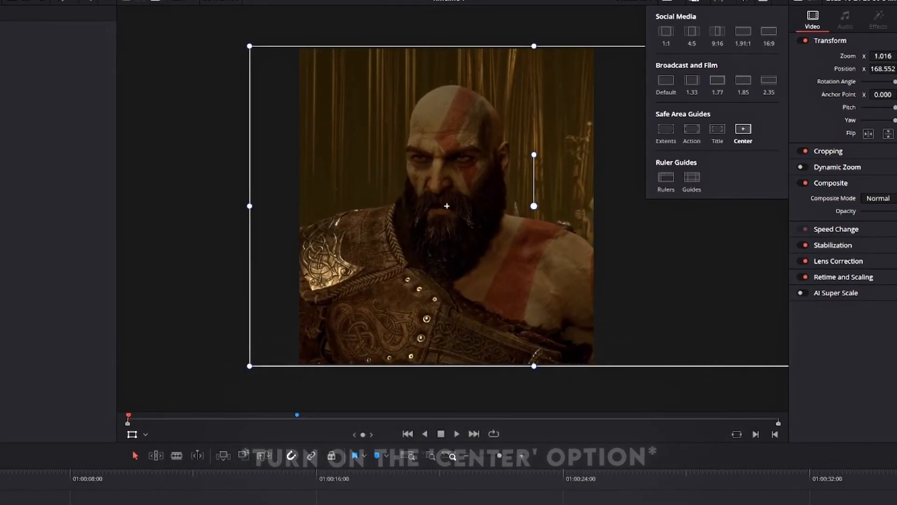
pyautogui.press('Escape')
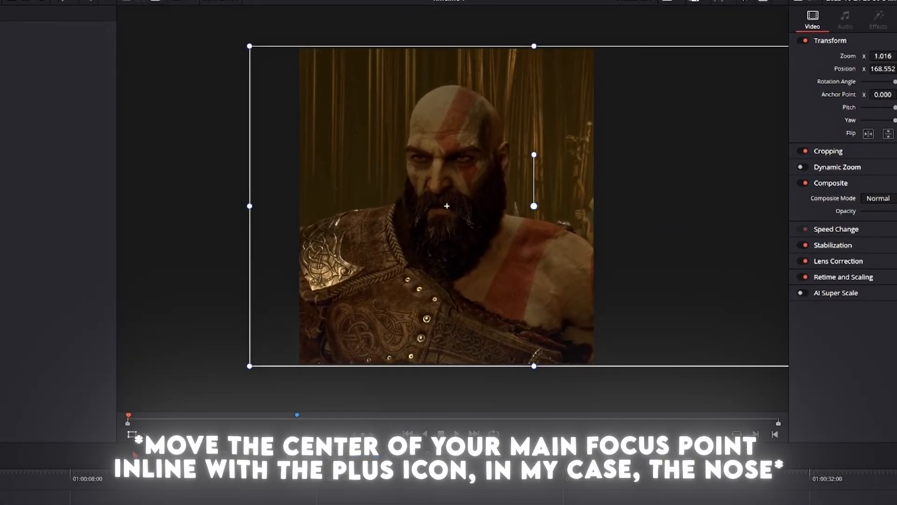
pyautogui.moveTo(447, 206); pyautogui.dragTo(453, 205)
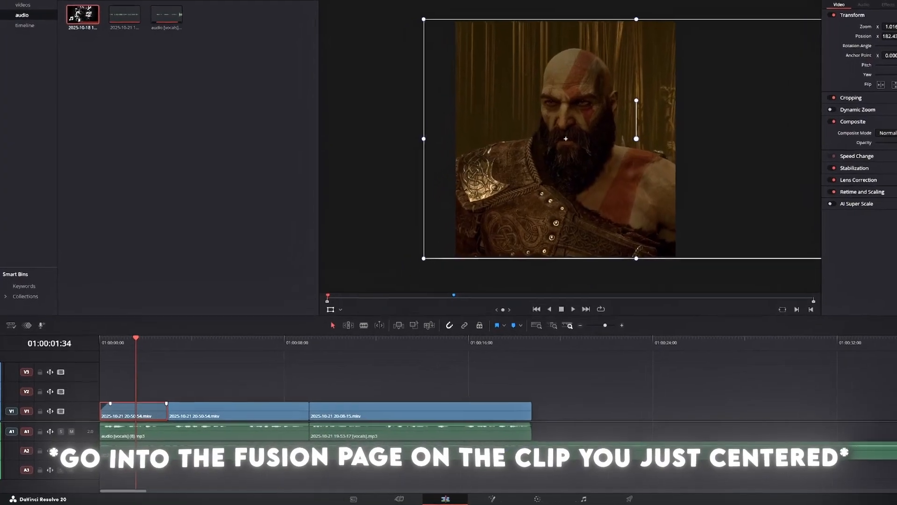
# Open the centred clip in the Fusion page and add a Tracker node after MediaIn1.
pyautogui.hotkey('shift', '5')
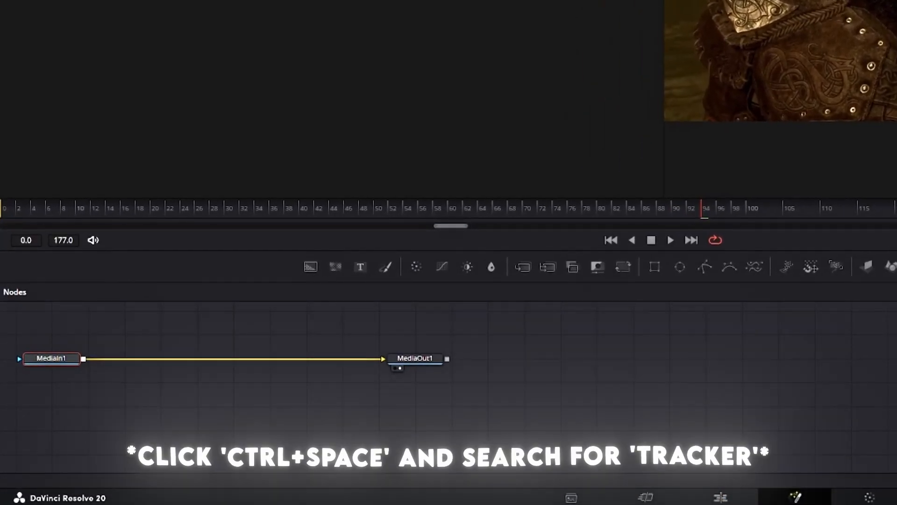
pyautogui.hotkey('ctrl', 'space')
pyautogui.write('tra')
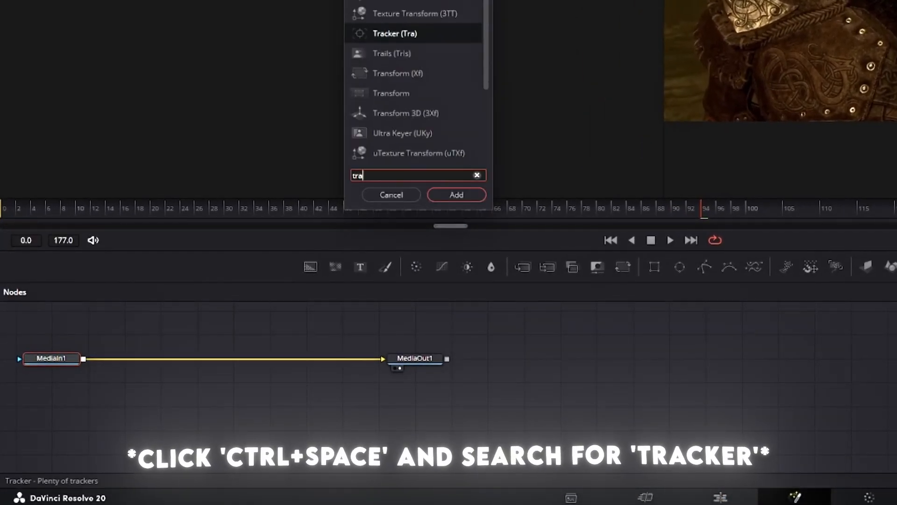
pyautogui.write('c')
pyautogui.press('Return')
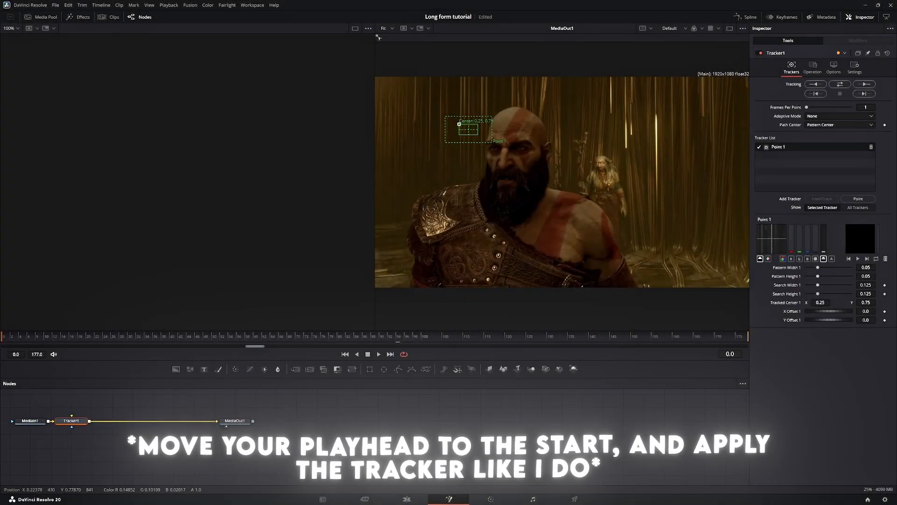
# Place the tracker over the man's eye and nose bridge at frame 0, enlarging its search area and pattern box.
pyautogui.moveTo(460, 125); pyautogui.dragTo(486, 139)
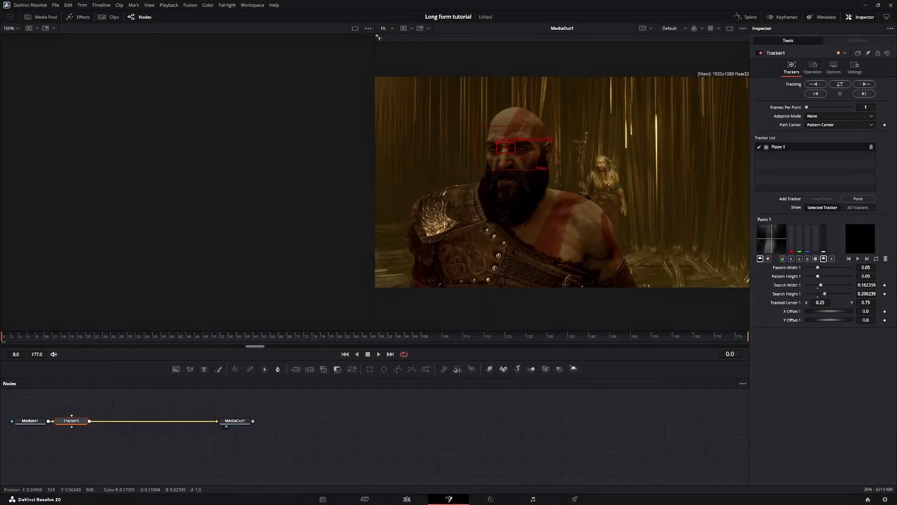
pyautogui.moveTo(492, 140); pyautogui.dragTo(490, 139)
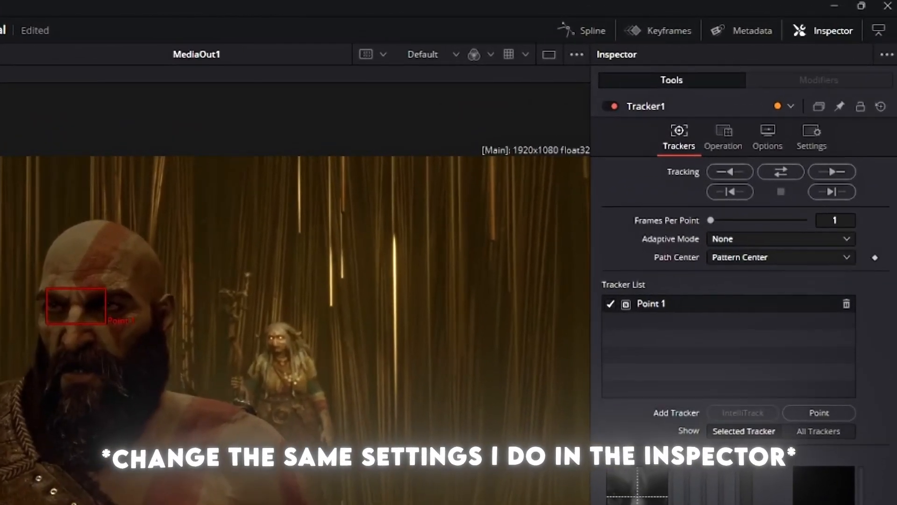
# Set the tracker's adaptive mode to Best match, track Point 1 in both directions, and widen the MediaOut1 viewer.
pyautogui.click(796, 204)
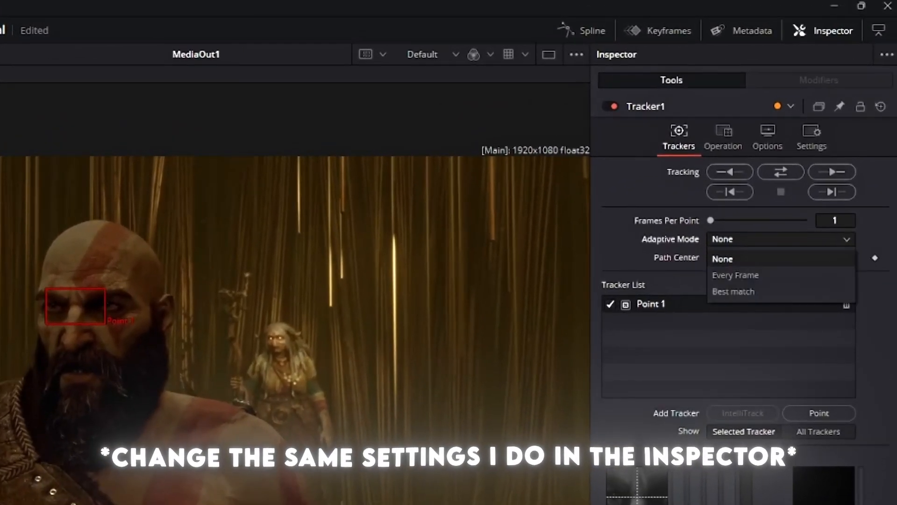
pyautogui.click(764, 249)
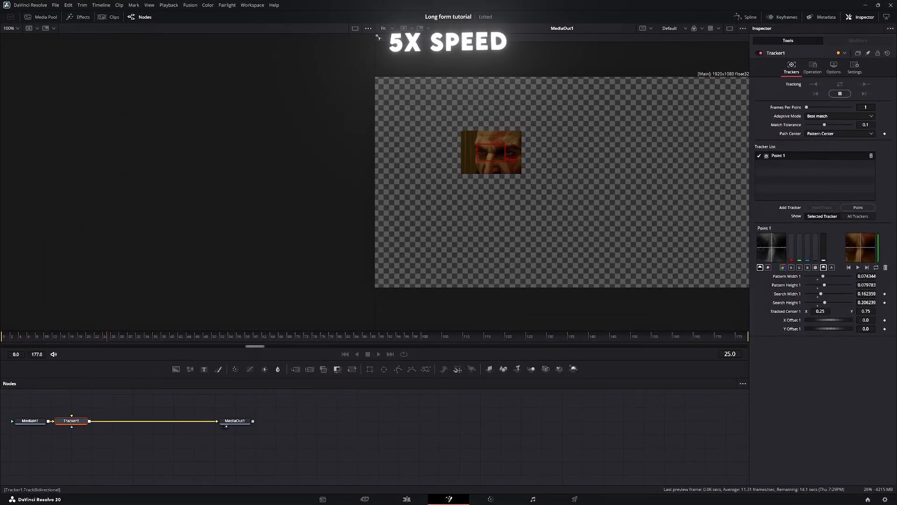
pyautogui.moveTo(376, 37); pyautogui.dragTo(3, 37)
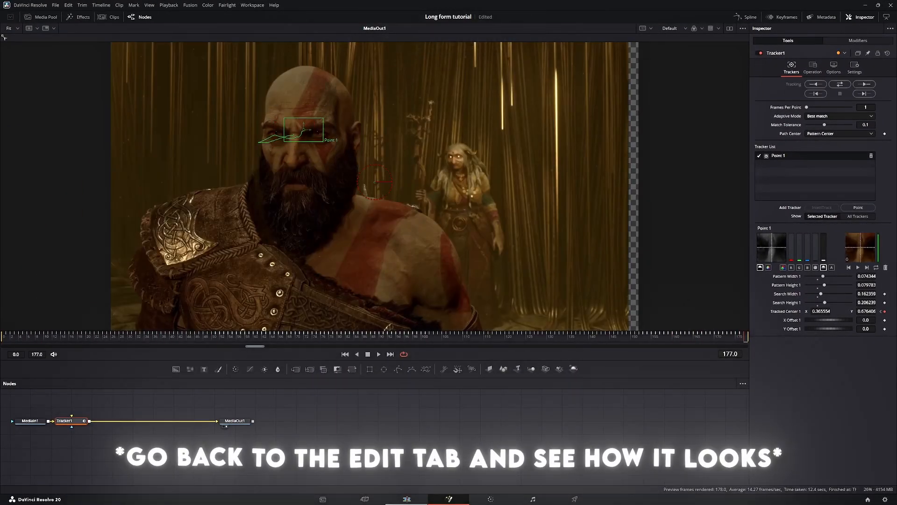
# Return to the Edit page and play the tracked first intro clip from its start to check the framing.
pyautogui.hotkey('shift', '4')
pyautogui.moveTo(154, 353); pyautogui.dragTo(91, 353)
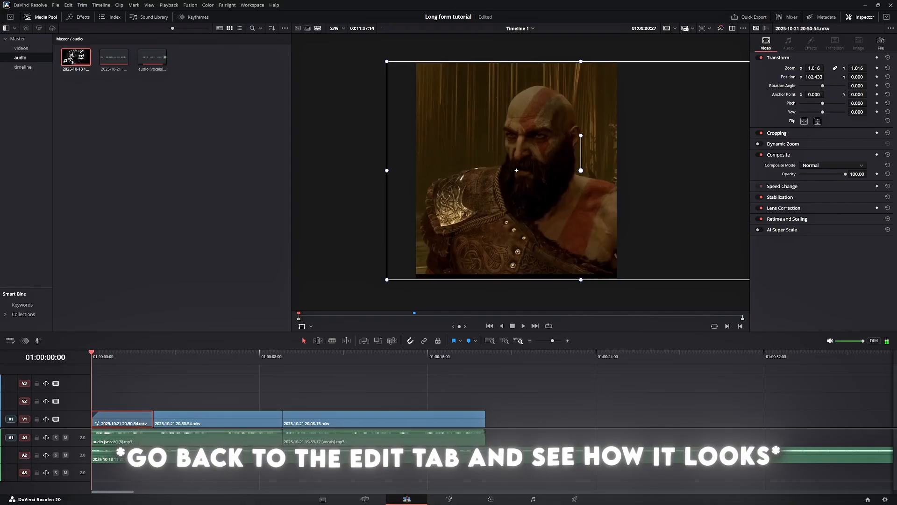
pyautogui.press('space')
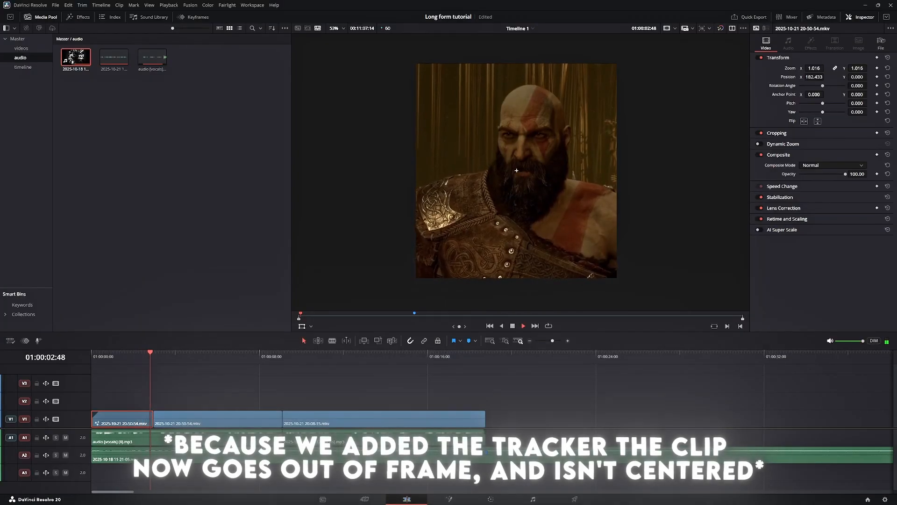
pyautogui.press('space')
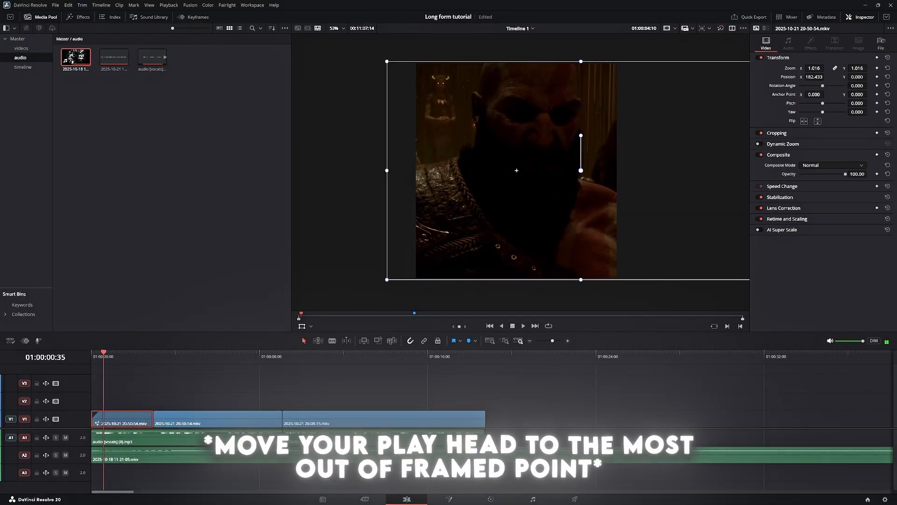
# At 01:00:00:35, enlarge and shift the first intro clip to fill the frame, with zoom 1.069 and position X about 160.
pyautogui.moveTo(104, 352)
pyautogui.mouseDown()
pyautogui.moveTo(122, 353)
pyautogui.moveTo(104, 353)
pyautogui.mouseUp()
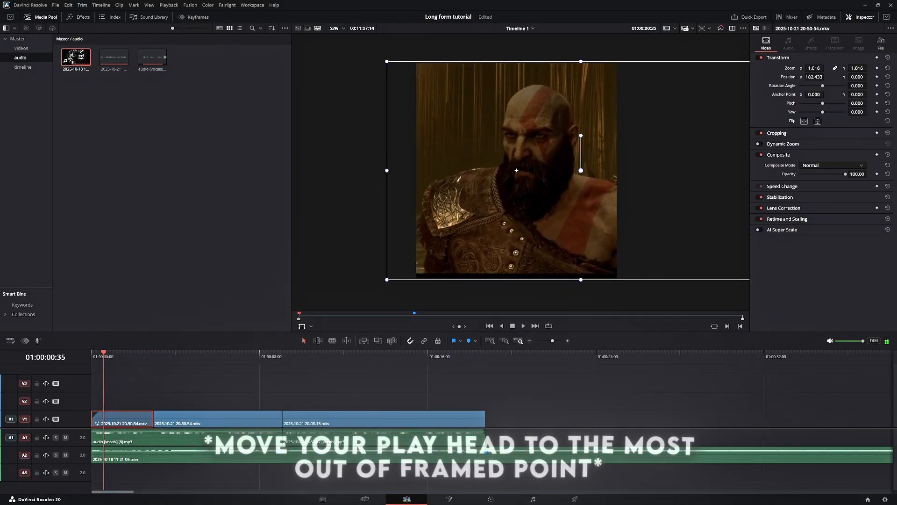
pyautogui.moveTo(387, 279); pyautogui.dragTo(376, 286)
pyautogui.moveTo(580, 170); pyautogui.dragTo(572, 170)
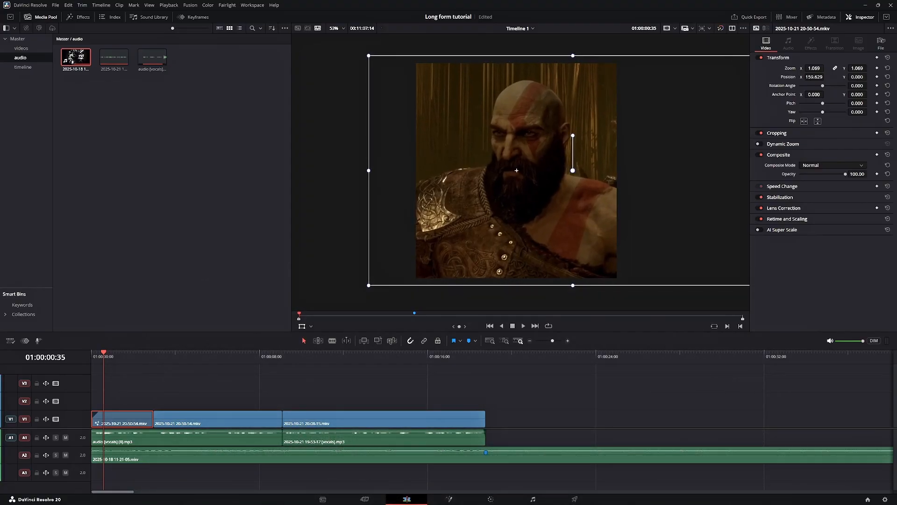
pyautogui.moveTo(814, 77); pyautogui.dragTo(814, 77)
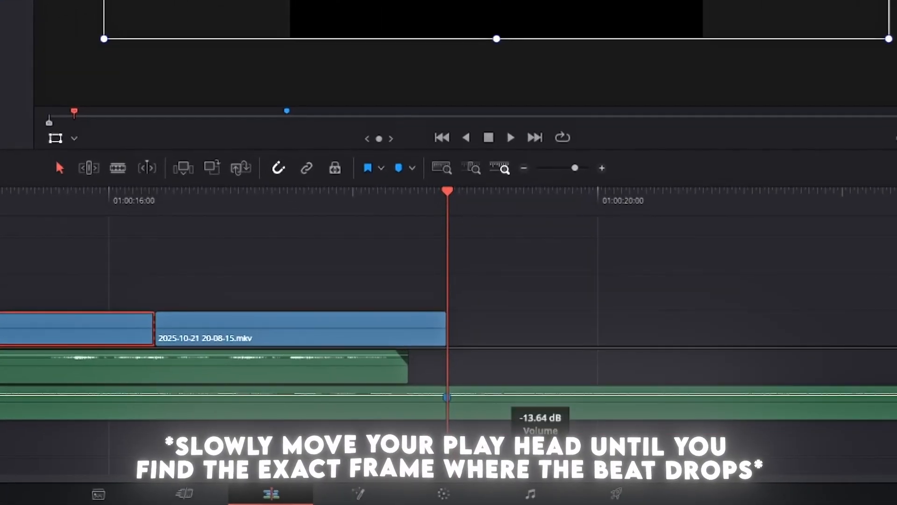
# Find the first beat drop after the intro's end and mark it on the song clip at 01:00:19:24.
pyautogui.press('space')
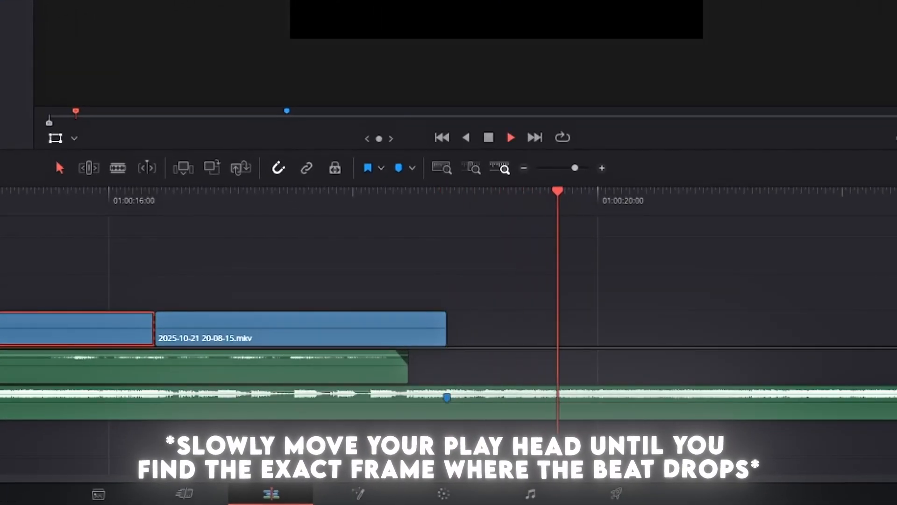
pyautogui.click(447, 191)
pyautogui.press('space')
pyautogui.moveTo(461, 190); pyautogui.dragTo(490, 190)
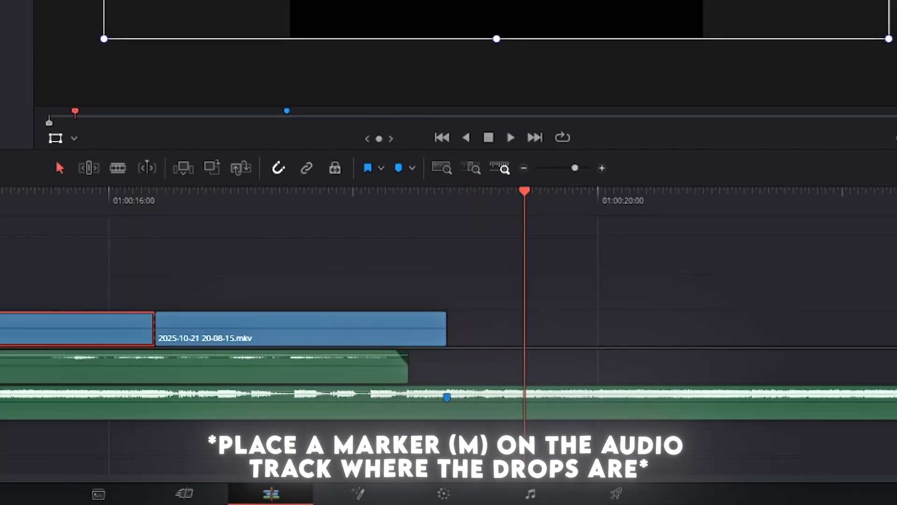
pyautogui.click(524, 408)
pyautogui.press('m')
# Play through the song and add a marker on its audio clip at each following beat drop.
pyautogui.hotkey('ctrl', '-')
pyautogui.press('space')
pyautogui.press('space')
pyautogui.press('m')
pyautogui.press('space')
pyautogui.press('space')
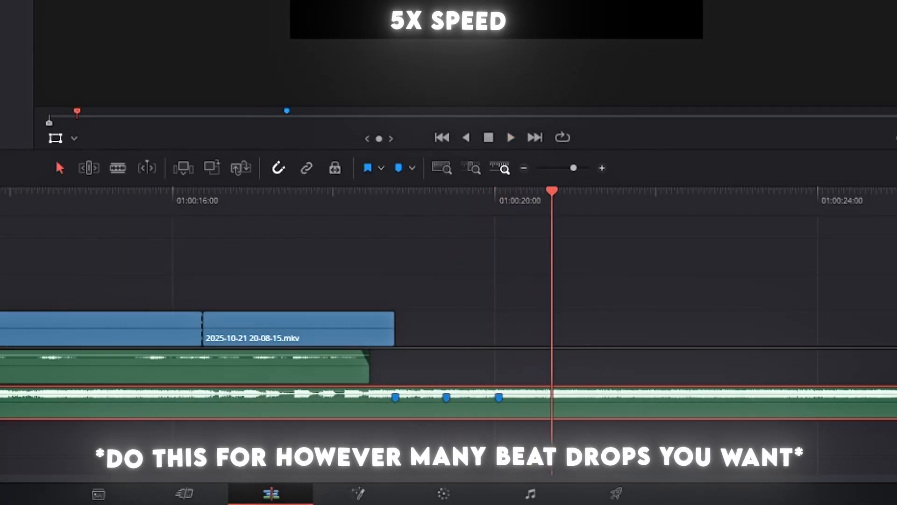
pyautogui.press('m')
pyautogui.press('space')
pyautogui.press('m')
pyautogui.press('m')
pyautogui.press('space')
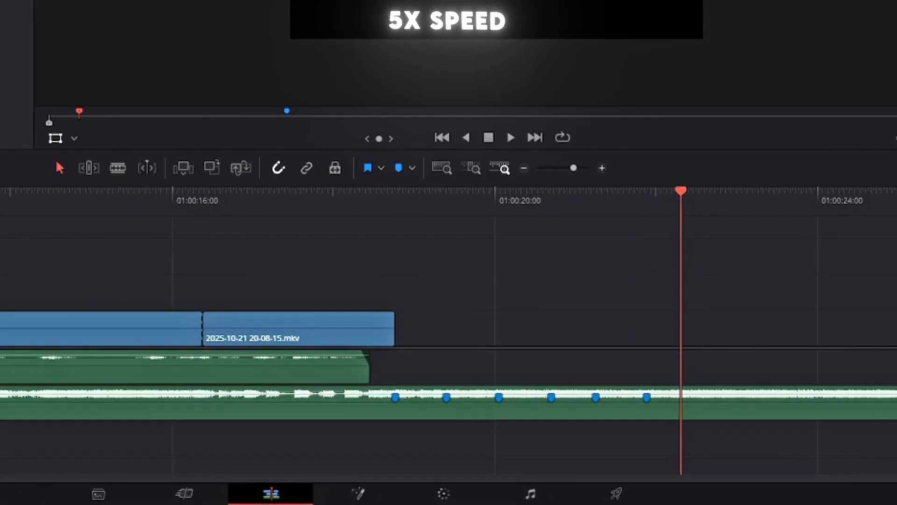
pyautogui.press('space')
pyautogui.press('m')
pyautogui.press('m')
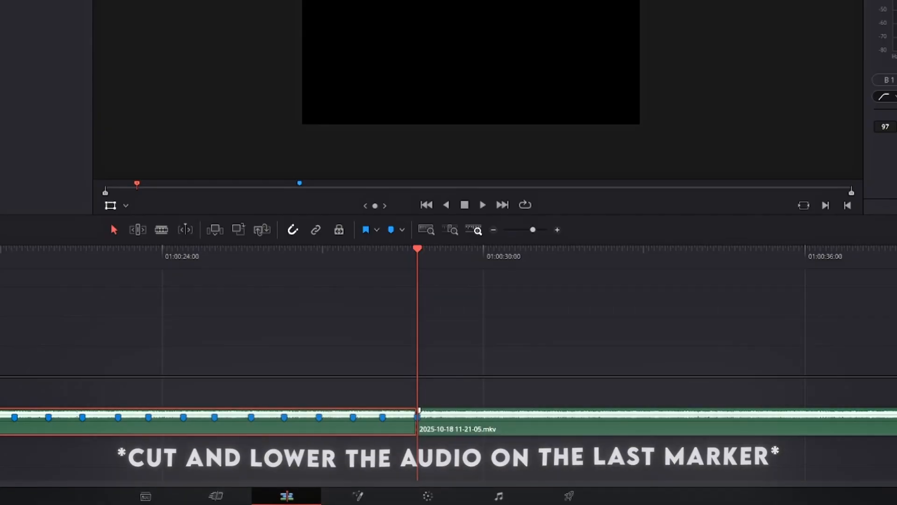
# Shorten the song section after the last marker into a brief outro with a fade-out, and play it back.
pyautogui.press('space')
pyautogui.scroll(-5, 449, 336)
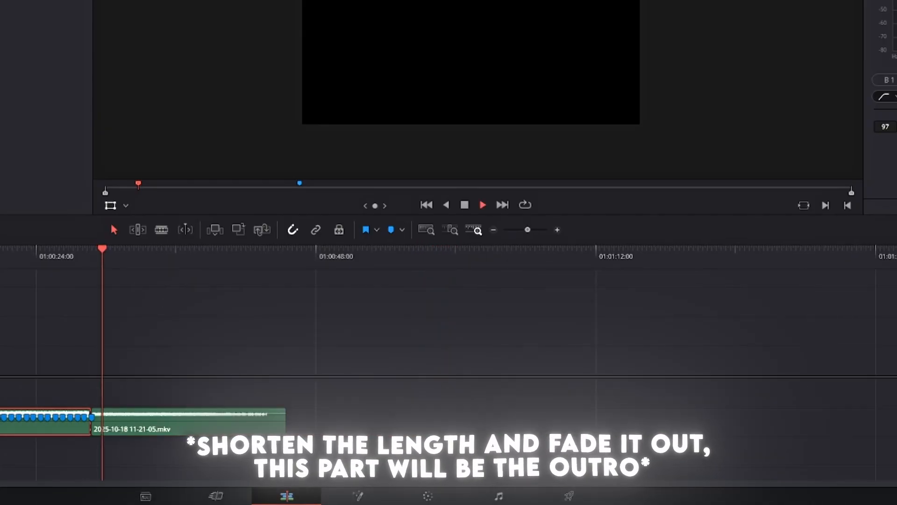
pyautogui.scroll(2, 448, 336)
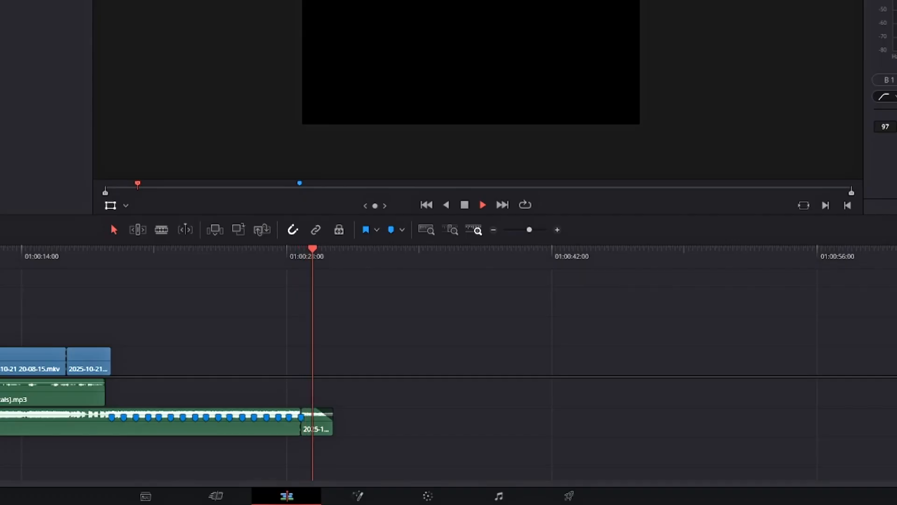
pyautogui.press('space')
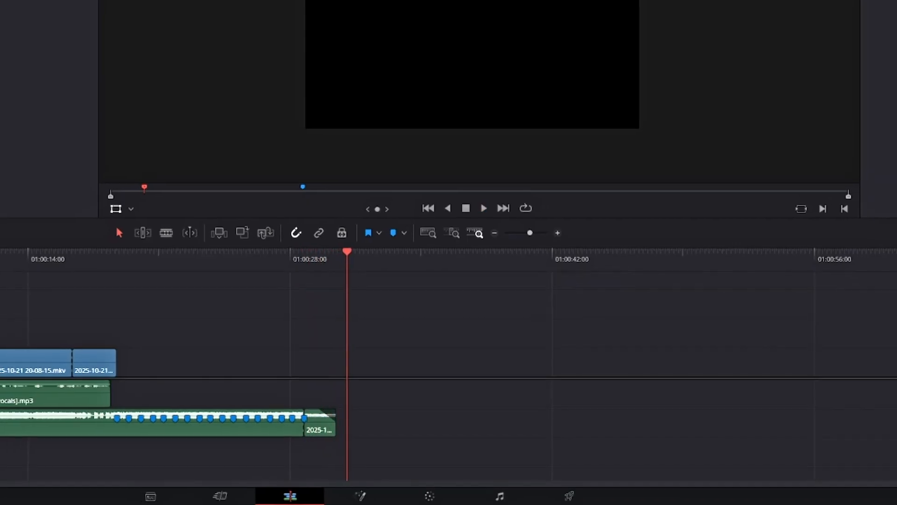
# Delete the leftover audio clip in the middle of the timeline and move the Scenepack1 clip close to the intro's end.
pyautogui.click(426, 229)
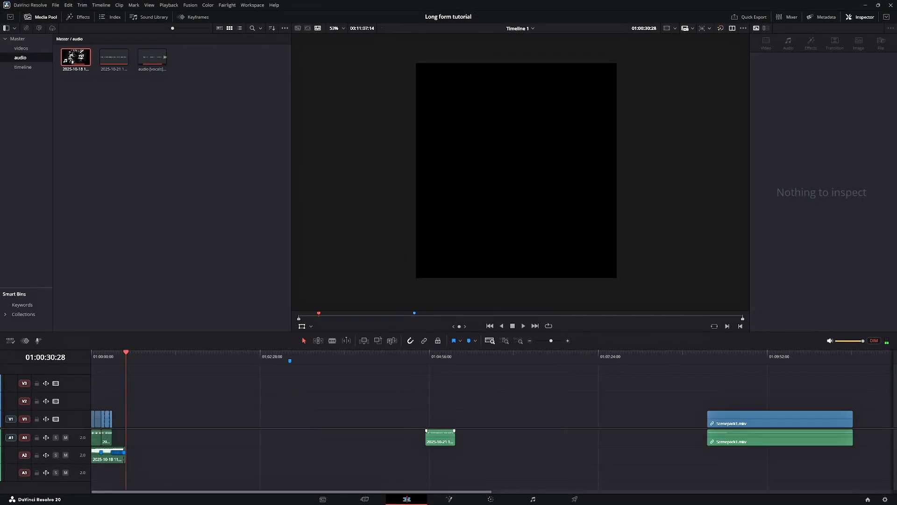
pyautogui.click(440, 437)
pyautogui.press('BackSpace')
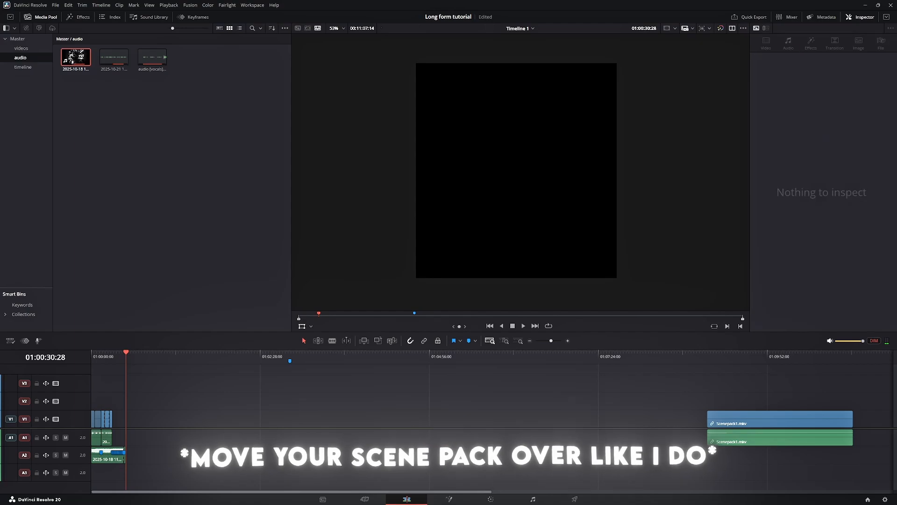
pyautogui.moveTo(746, 434); pyautogui.dragTo(478, 434)
pyautogui.moveTo(182, 440); pyautogui.dragTo(153, 439)
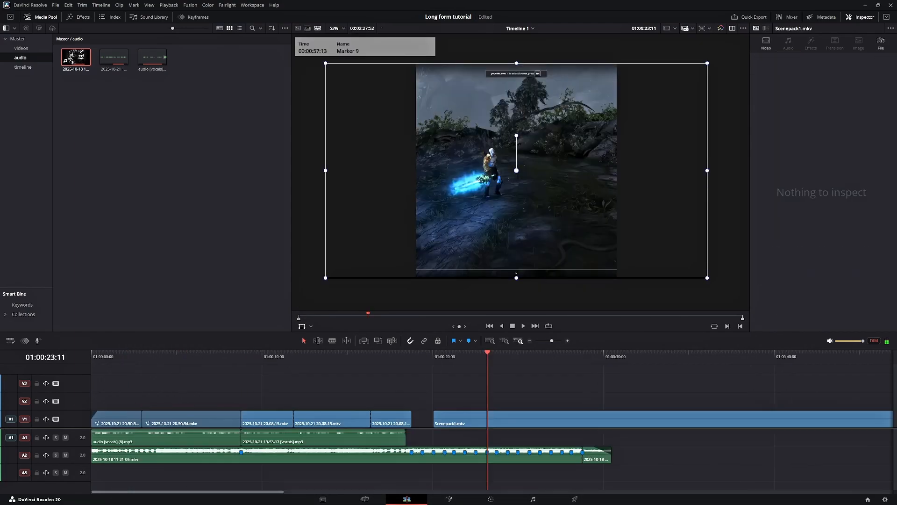
# Play through Scenepack1 to find the first scene and move it against the intro's end at 01:00:18:46.
pyautogui.press('space')
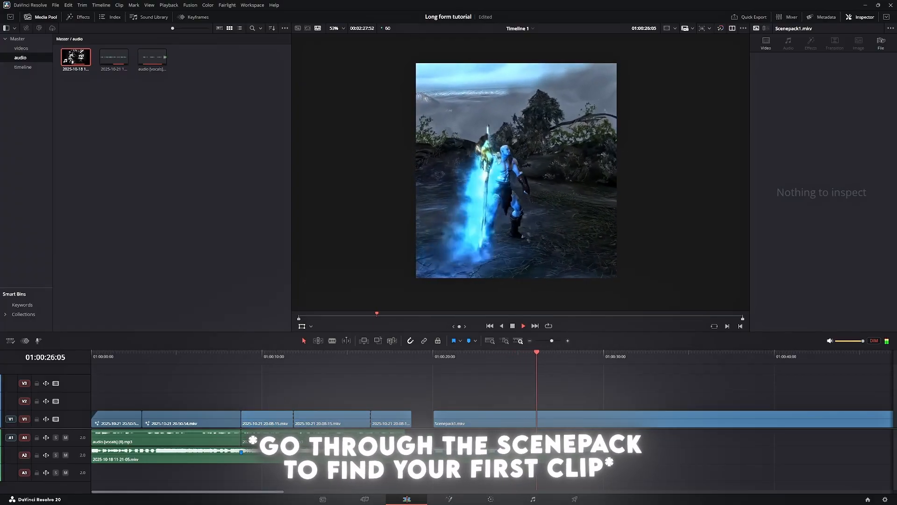
pyautogui.press('space')
pyautogui.moveTo(434, 413); pyautogui.dragTo(411, 413)
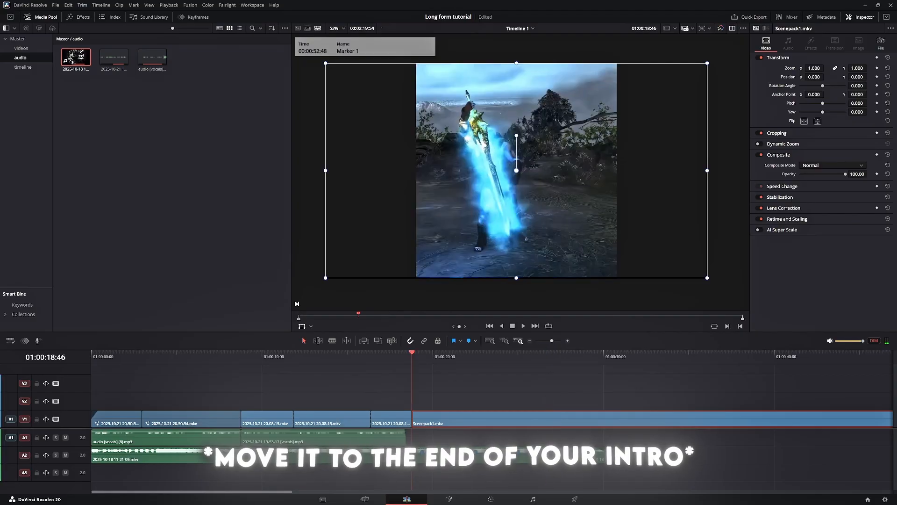
# Cut the first Scenepack1 scene at the next song marker, 01:00:19:24.
pyautogui.click(520, 341)
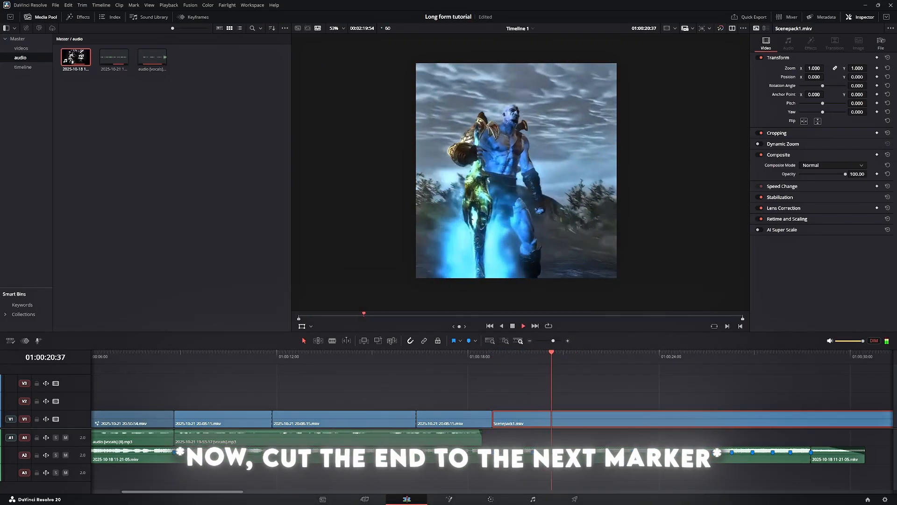
pyautogui.hotkey('shift', 'Down')
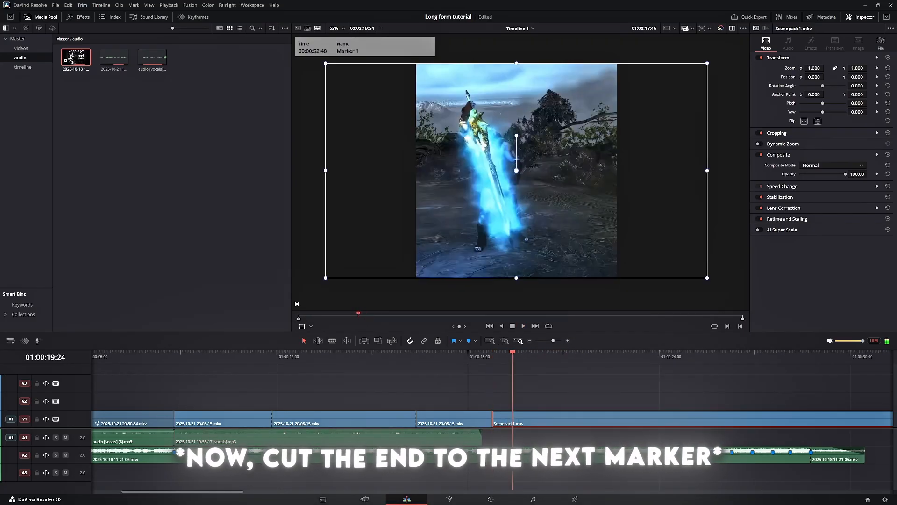
pyautogui.hotkey('ctrl', 'b')
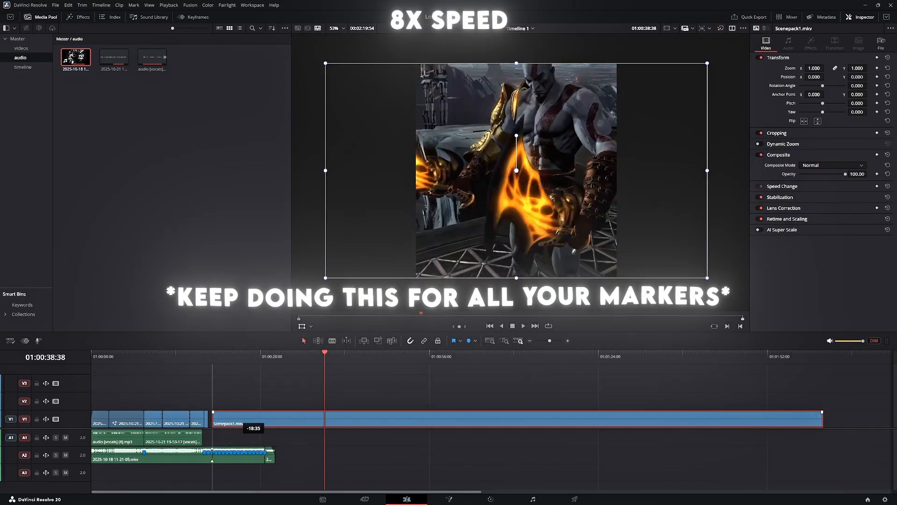
# Pick further scenes from Scenepack1, cut them out and place them one after another on the following beat markers.
pyautogui.click(247, 353)
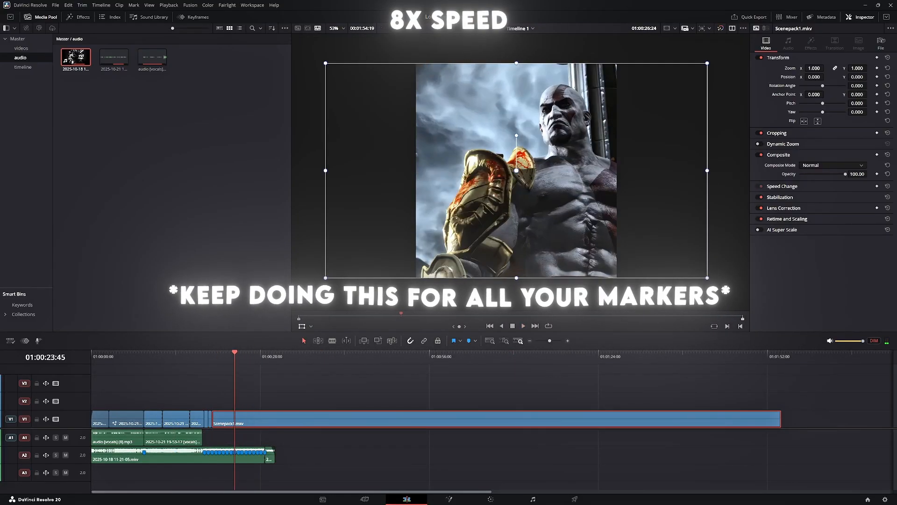
pyautogui.click(231, 353)
pyautogui.hotkey('ctrl', 'b')
pyautogui.press('space')
pyautogui.moveTo(299, 419); pyautogui.dragTo(281, 419)
pyautogui.press('space')
pyautogui.hotkey('ctrl', 'b')
pyautogui.click(206, 352)
pyautogui.scroll(5, 207, 419)
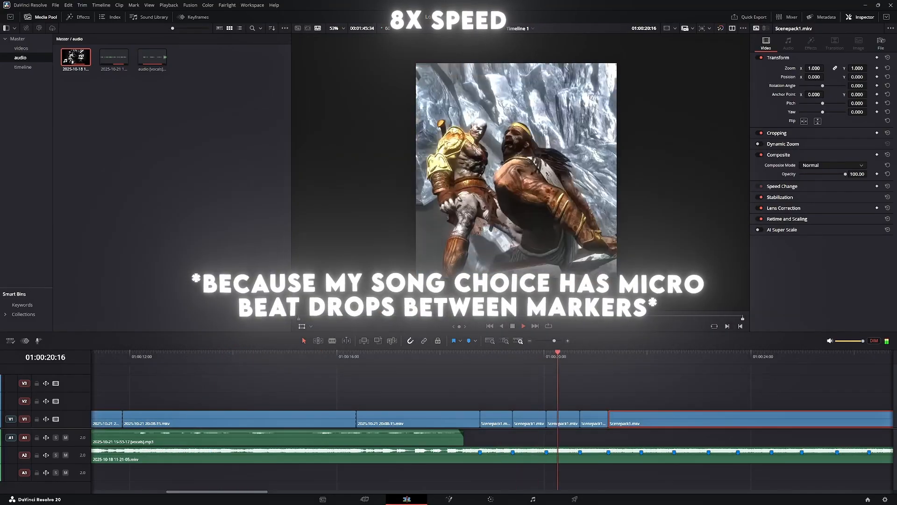
# Shorten the third and fourth Scenepack1 clips so both fit between the third and fourth markers, matching the micro beat drop.
pyautogui.click(450, 352)
pyautogui.moveTo(541, 452); pyautogui.dragTo(532, 452)
pyautogui.moveTo(577, 419); pyautogui.dragTo(568, 419)
pyautogui.moveTo(602, 419); pyautogui.dragTo(611, 419)
pyautogui.click(332, 353)
pyautogui.moveTo(458, 452); pyautogui.dragTo(454, 452)
pyautogui.moveTo(495, 419); pyautogui.dragTo(491, 419)
pyautogui.moveTo(532, 419); pyautogui.dragTo(494, 419)
pyautogui.click(468, 357)
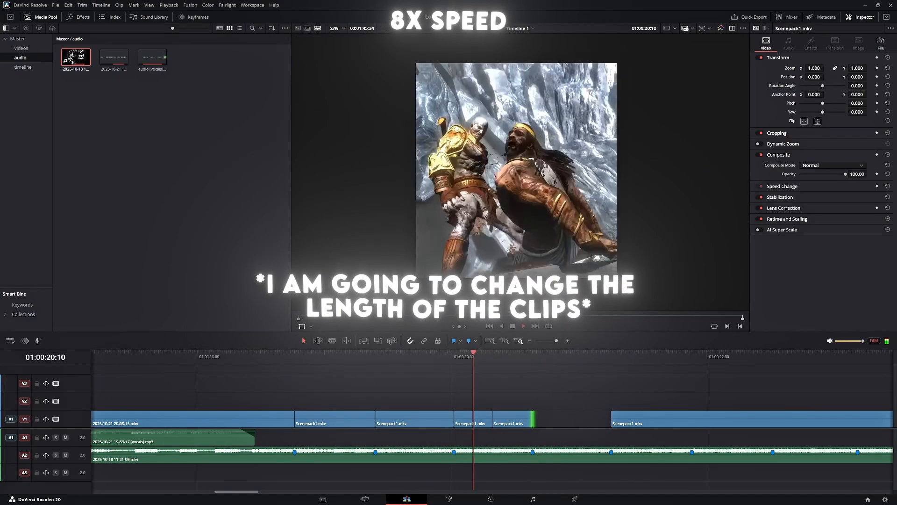
# Cut two more short Scenepack1 scenes and fit them between the fourth and fifth song markers.
pyautogui.click(493, 419)
pyautogui.scroll(-5, 505, 419)
pyautogui.scroll(-5, 502, 419)
pyautogui.moveTo(259, 419)
pyautogui.mouseDown()
pyautogui.moveTo(308, 418)
pyautogui.moveTo(279, 419)
pyautogui.mouseUp()
pyautogui.scroll(8, 467, 419)
pyautogui.scroll(5, 467, 418)
pyautogui.moveTo(426, 418); pyautogui.dragTo(481, 415)
pyautogui.hotkey('ctrl', 'b')
pyautogui.scroll(-5, 571, 419)
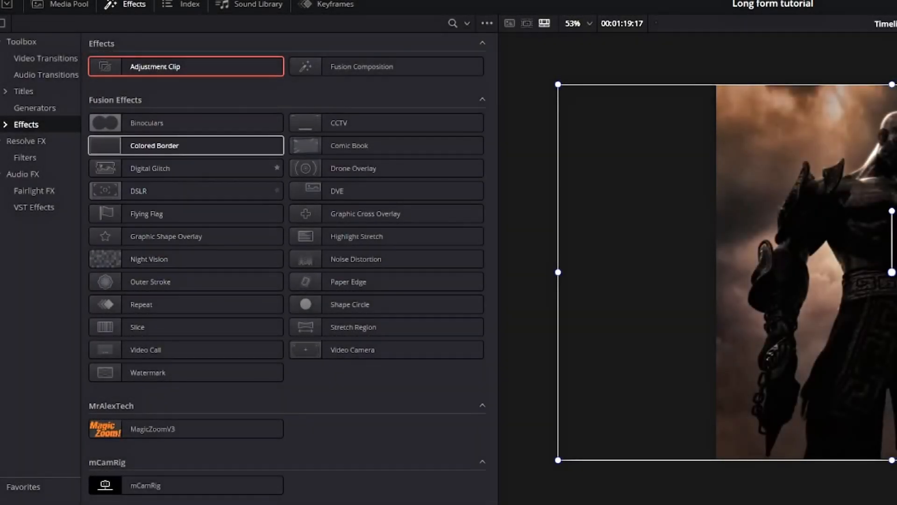
# Place an Adjustment Clip on track V2 above the first Scenepack1 clip and trim it to that clip's length.
pyautogui.moveTo(161, 67); pyautogui.dragTo(492, 322)
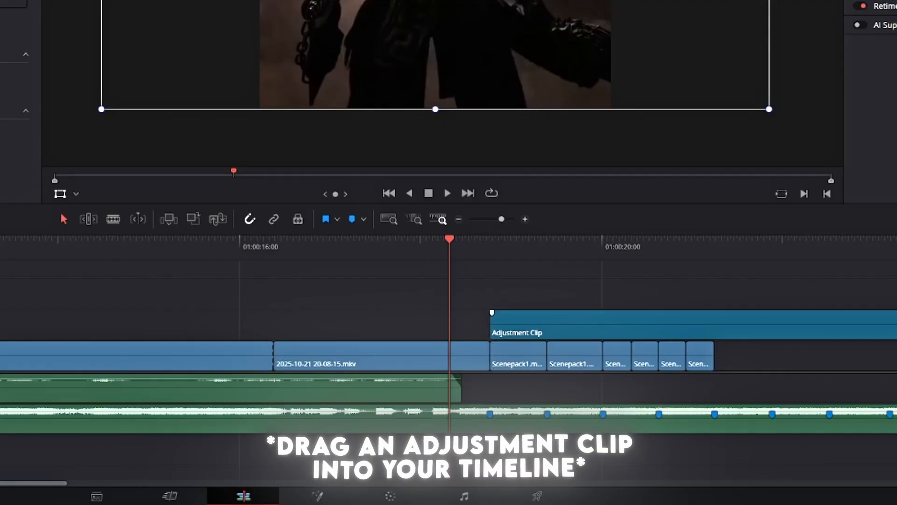
pyautogui.moveTo(896, 325); pyautogui.dragTo(427, 325)
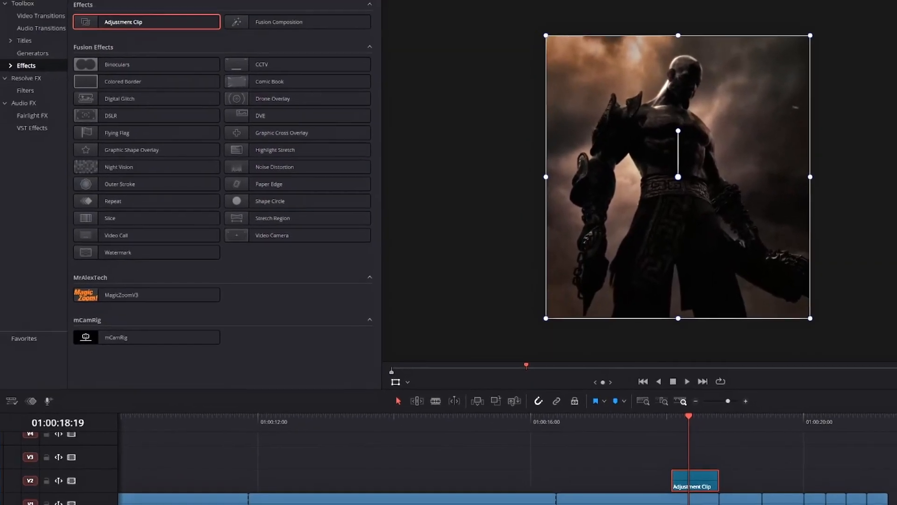
# Search the Resolve FX filters for "pri" and apply Prism Blur to the adjustment clip.
pyautogui.write('pr')
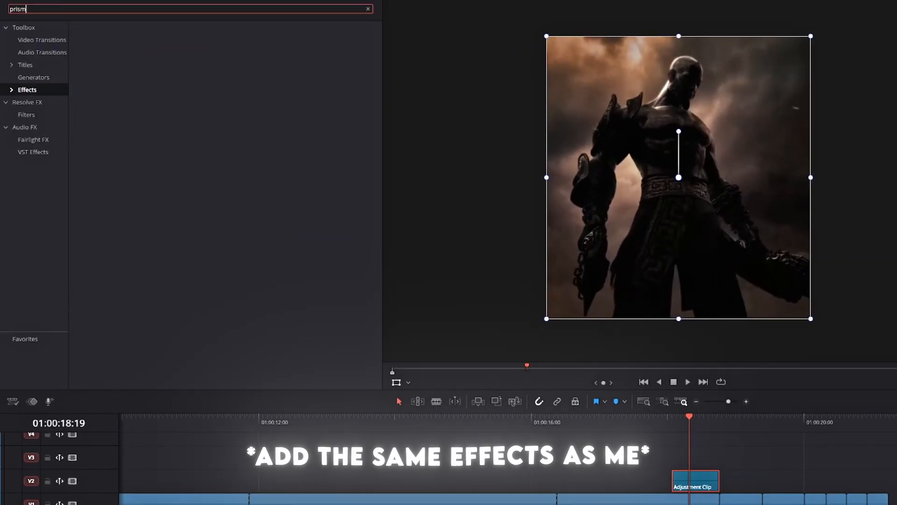
pyautogui.write('i')
pyautogui.click(34, 77)
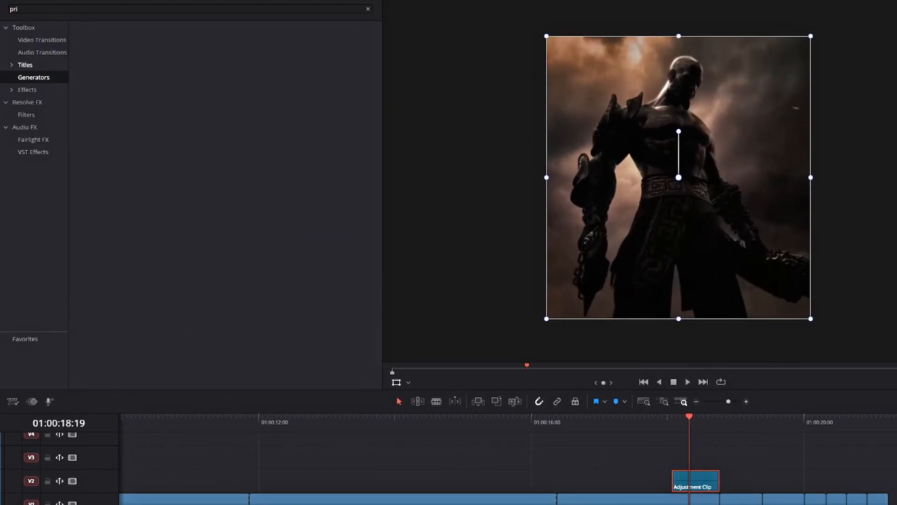
pyautogui.click(25, 65)
pyautogui.click(41, 53)
pyautogui.click(42, 40)
pyautogui.click(27, 115)
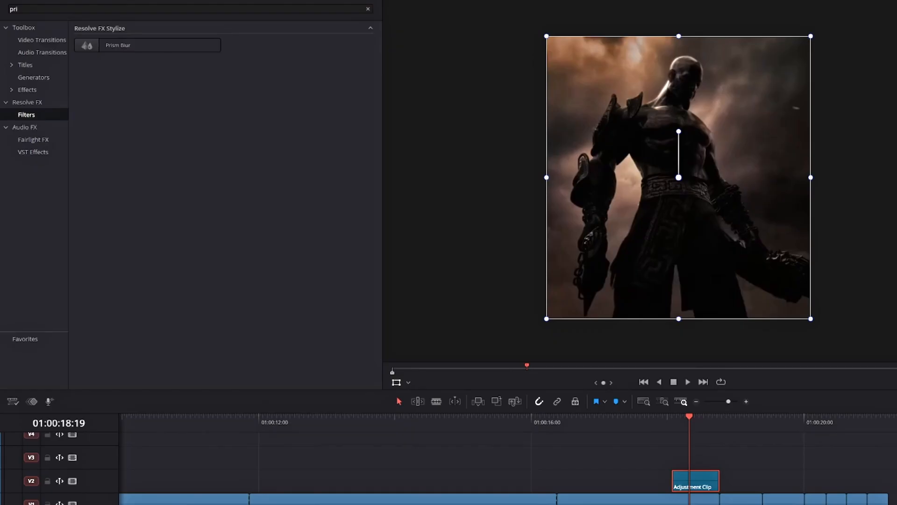
pyautogui.moveTo(118, 45); pyautogui.dragTo(686, 481)
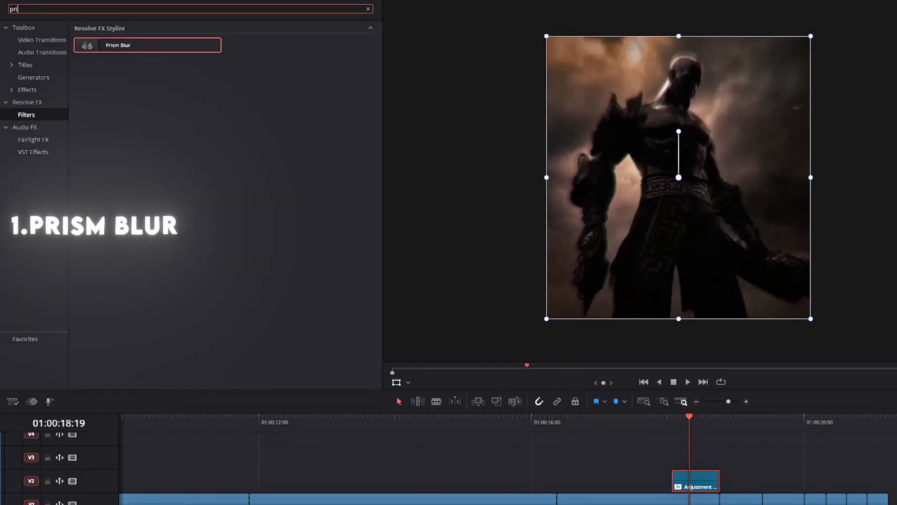
# Apply the Light Rays and Scanlines filters to the V2 adjustment clip, and play back the result.
pyautogui.write('light ra')
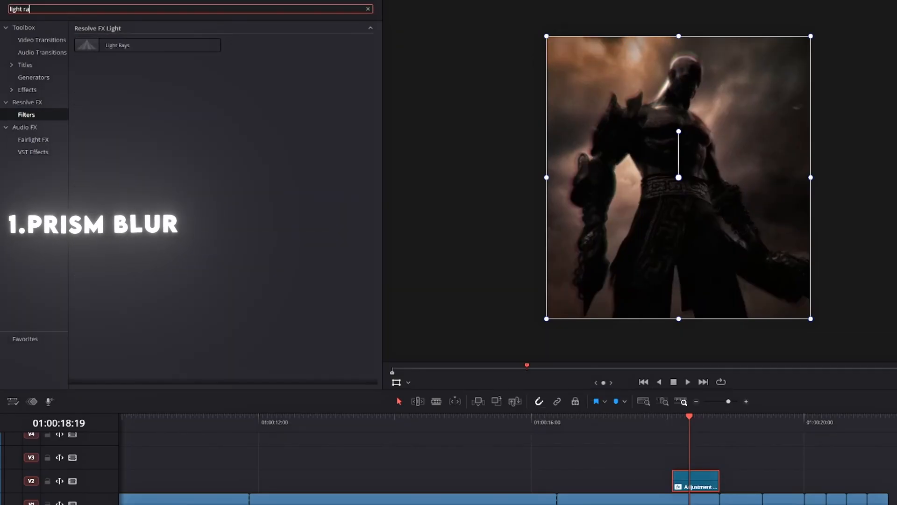
pyautogui.moveTo(117, 45); pyautogui.dragTo(695, 481)
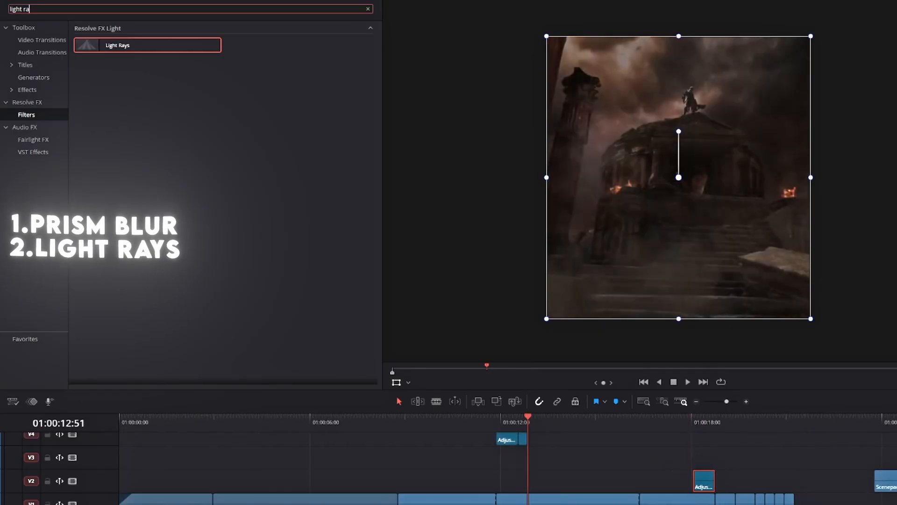
pyautogui.write('scan')
pyautogui.moveTo(164, 45); pyautogui.dragTo(703, 479)
pyautogui.click(678, 421)
pyautogui.press('space')
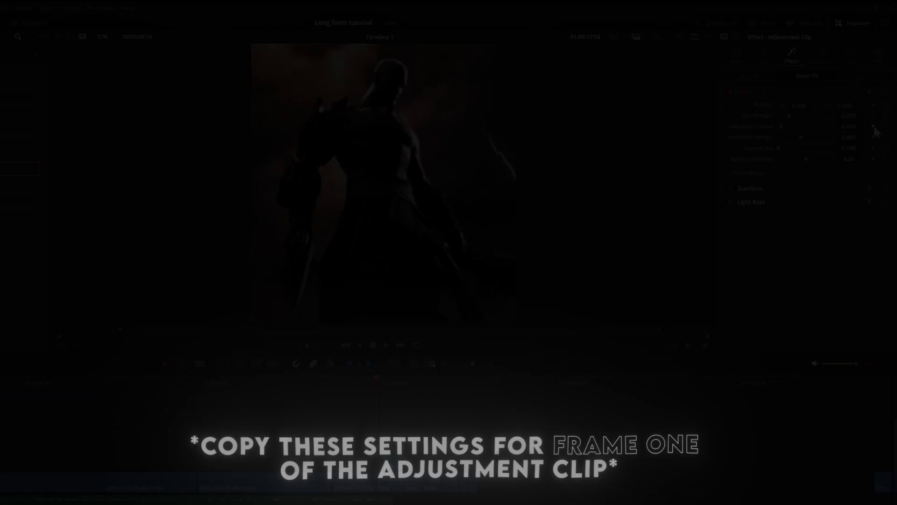
# On the adjustment clip's first frame, keyframe Prism Blur's Blur Strength and Aberration Distance at 0, with Aberration Strength 0.318 and Vignette Sharpness 10.
pyautogui.click(874, 126)
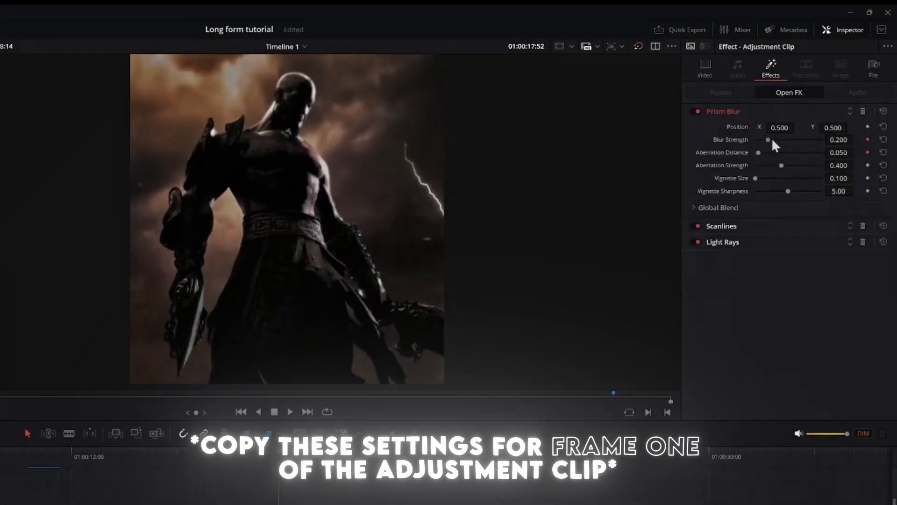
pyautogui.moveTo(789, 116); pyautogui.dragTo(773, 128)
pyautogui.moveTo(805, 159); pyautogui.dragTo(858, 162)
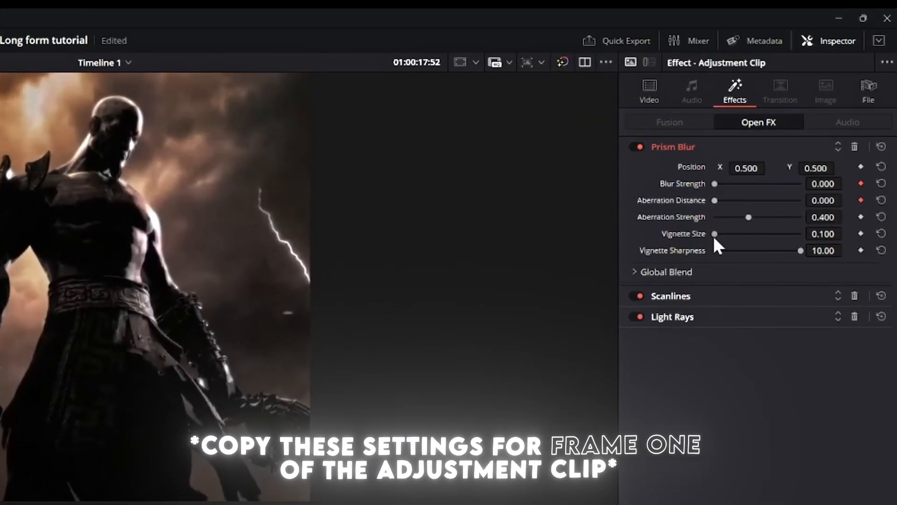
pyautogui.moveTo(748, 217); pyautogui.dragTo(742, 217)
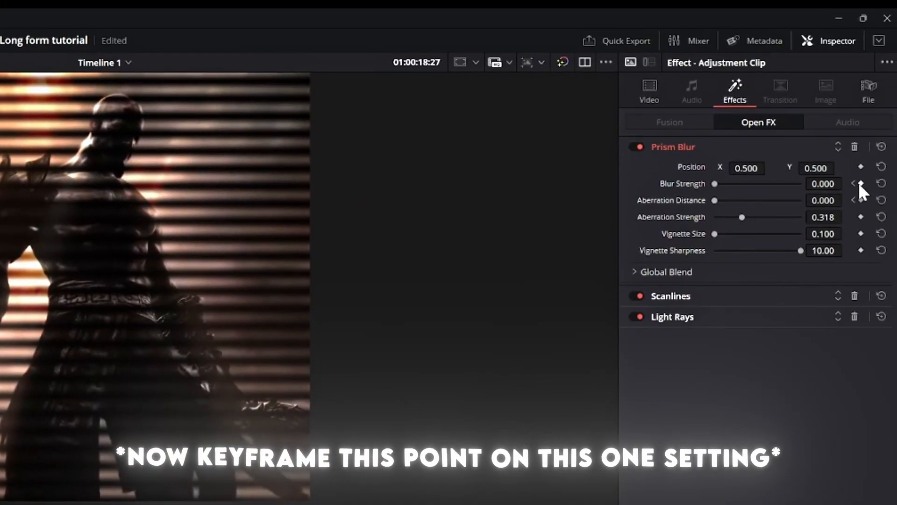
# Keyframe the Prism Blur's Blur Strength at 0.047 at 01:00:18:27.
pyautogui.click(861, 184)
pyautogui.doubleClick(831, 184)
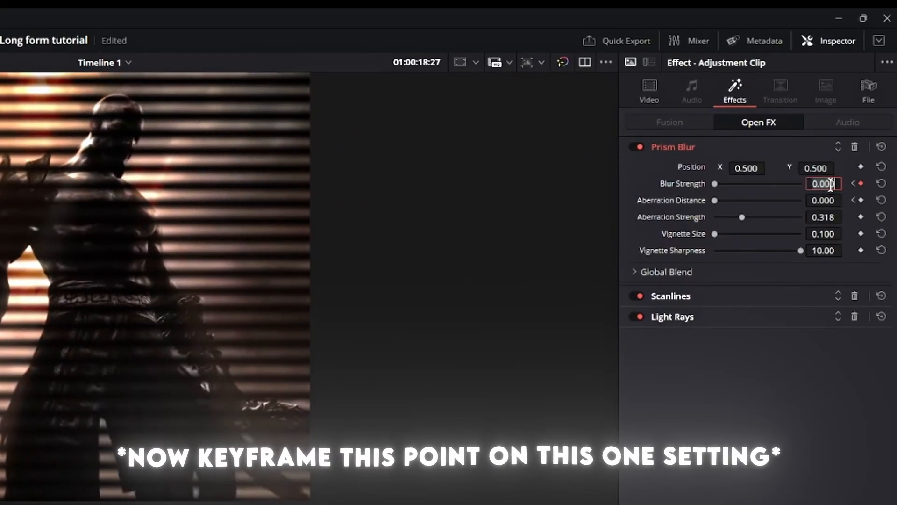
pyautogui.write('0.0')
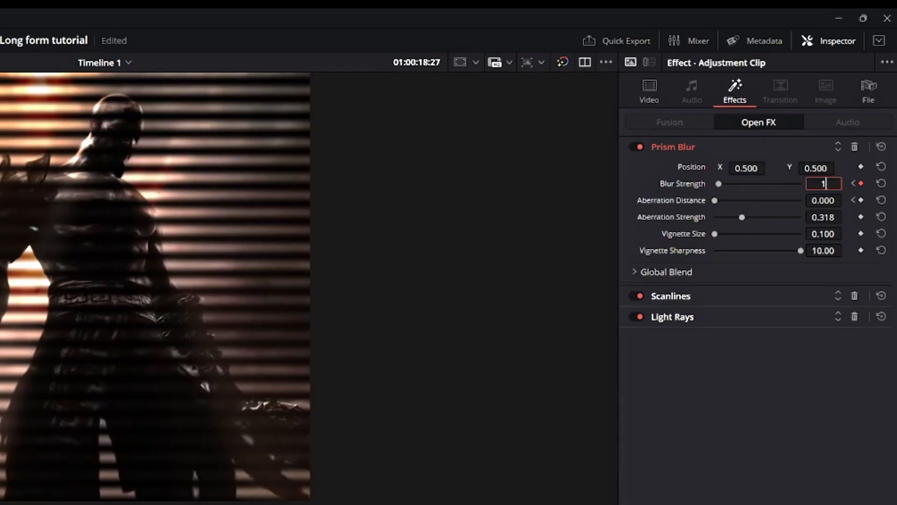
pyautogui.press('Escape')
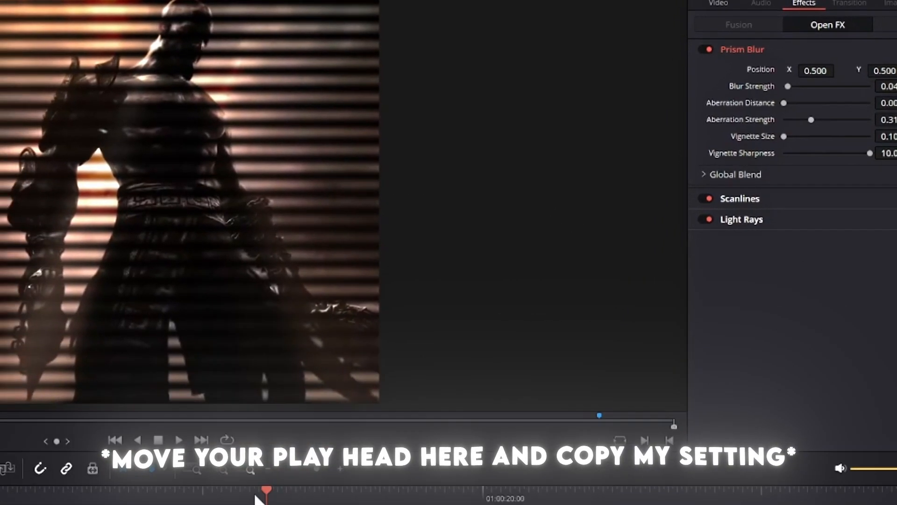
# Keyframe the Prism Blur's Aberration Distance at 0.07 at 01:00:18:41.
pyautogui.moveTo(255, 496); pyautogui.dragTo(298, 501)
pyautogui.click(873, 185)
pyautogui.click(820, 202)
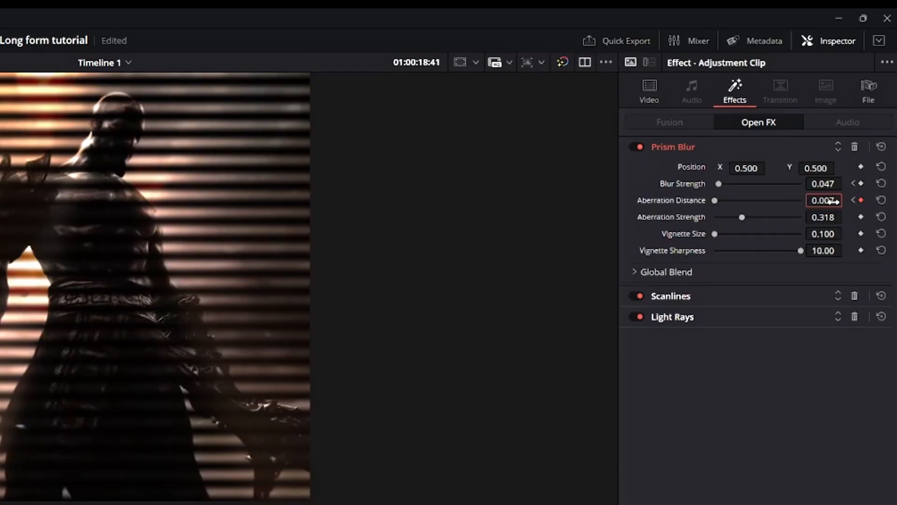
pyautogui.write('0.07')
pyautogui.press('Return')
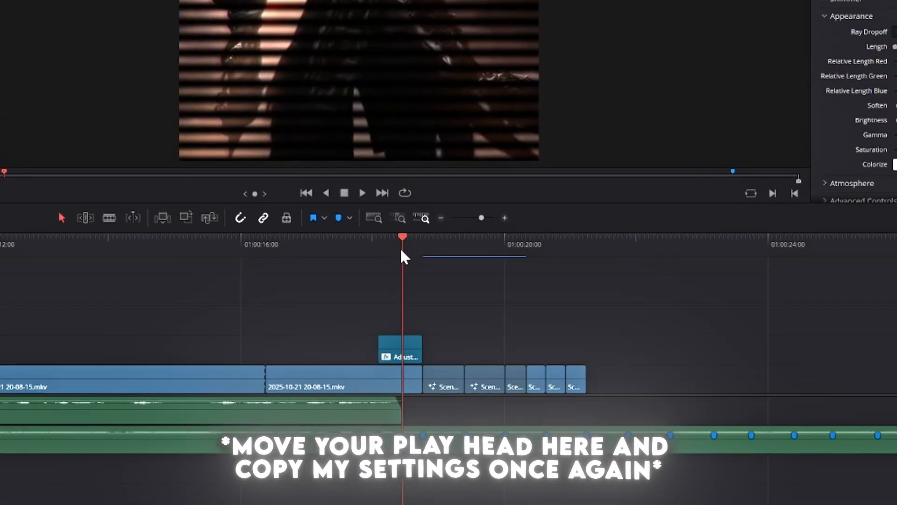
# At 01:00:18:27, keyframe the Light Rays Source Threshold and set Length to 0 and Brightness to 0.064.
pyautogui.click(401, 346)
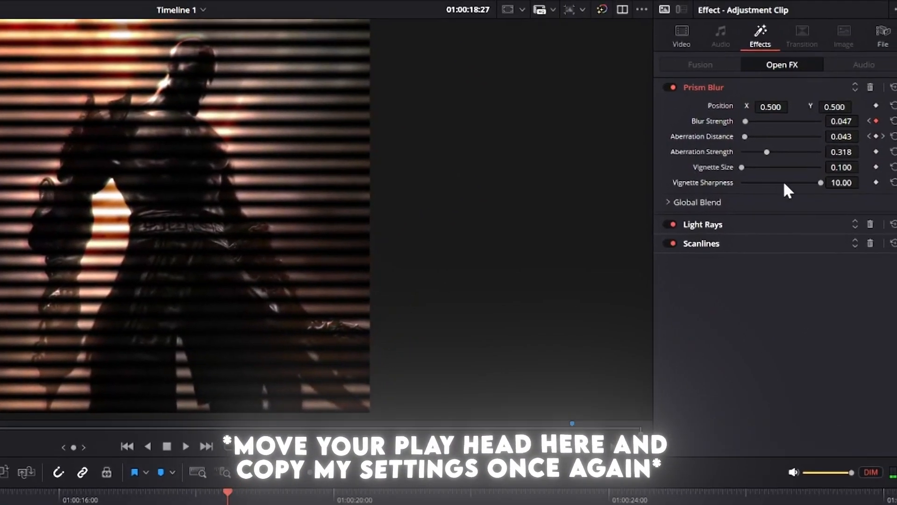
pyautogui.click(693, 247)
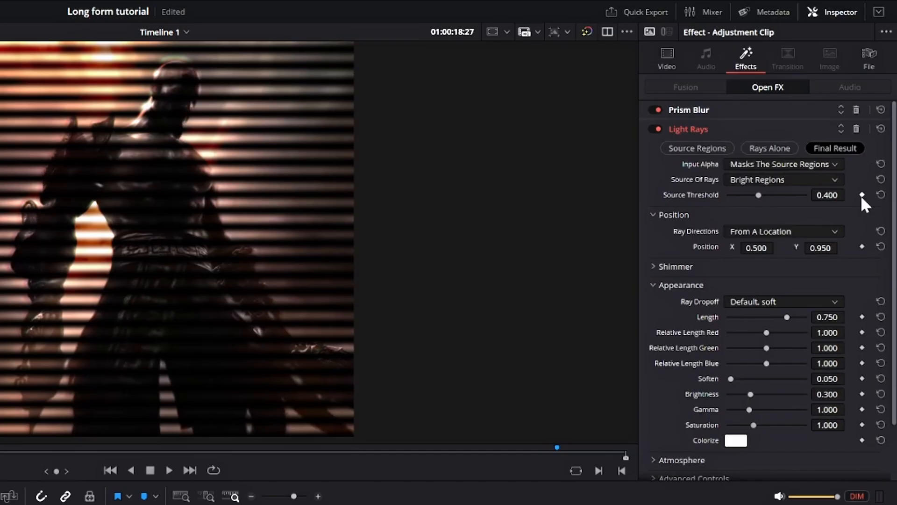
pyautogui.click(862, 194)
pyautogui.moveTo(787, 317); pyautogui.dragTo(726, 317)
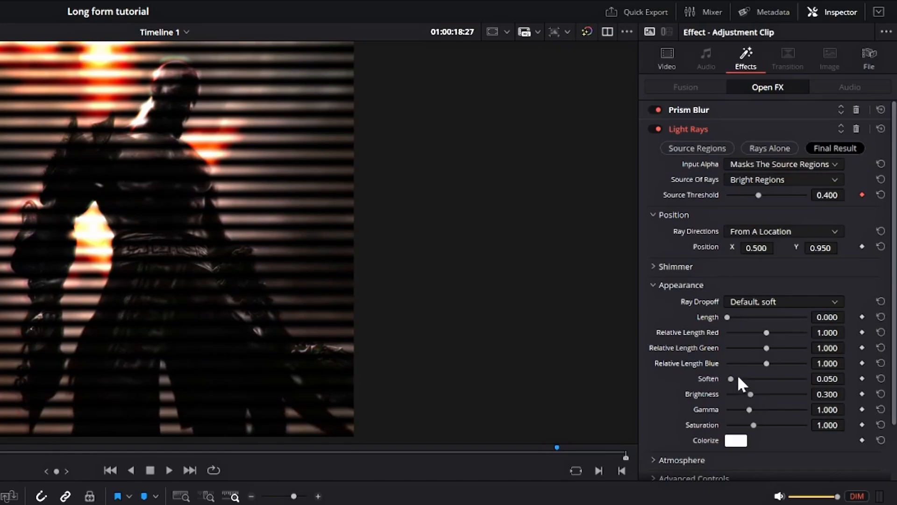
pyautogui.moveTo(752, 393); pyautogui.dragTo(733, 392)
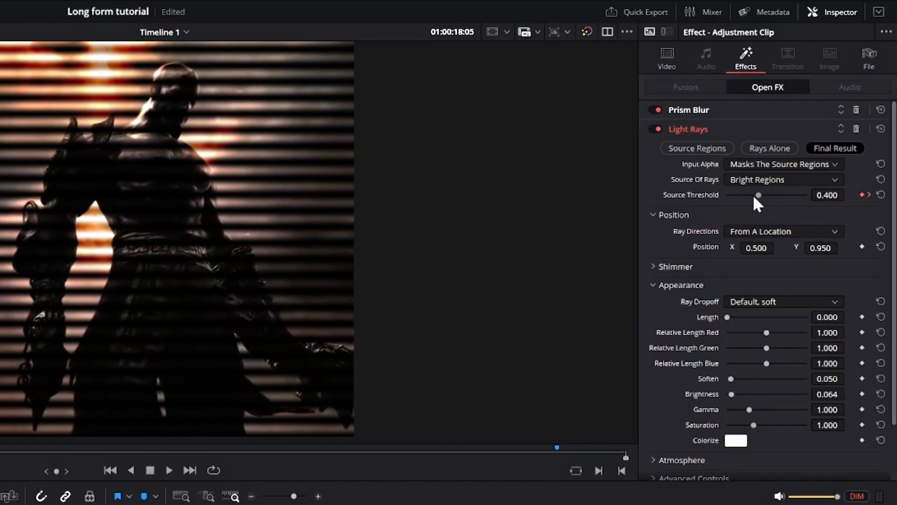
# Set the Light Rays Source Threshold to 0 at the 01:00:18:05 keyframe and 0.202 at the 01:00:18:27 keyframe.
pyautogui.moveTo(753, 197); pyautogui.dragTo(705, 195)
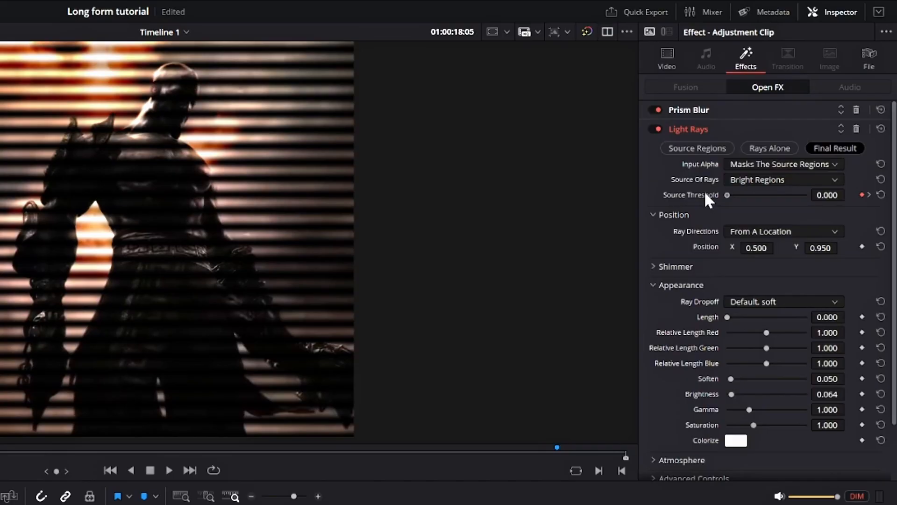
pyautogui.click(869, 195)
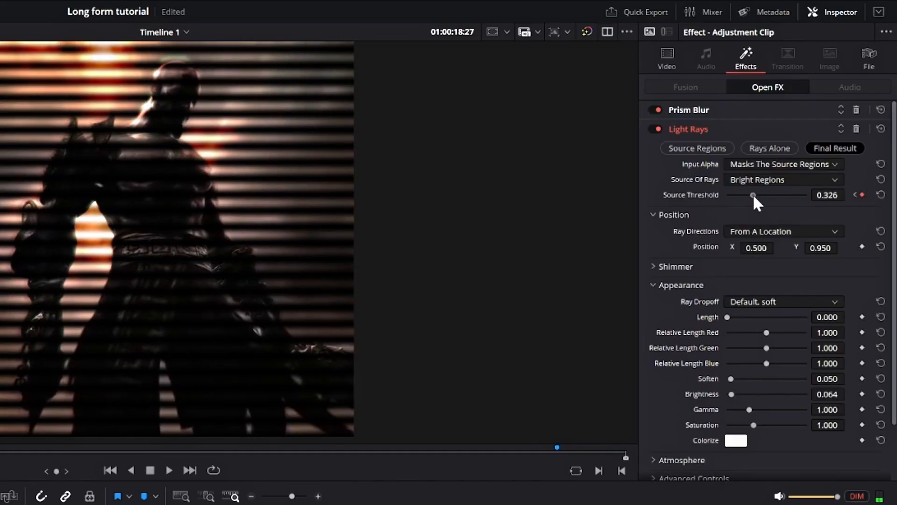
pyautogui.moveTo(753, 195); pyautogui.dragTo(743, 196)
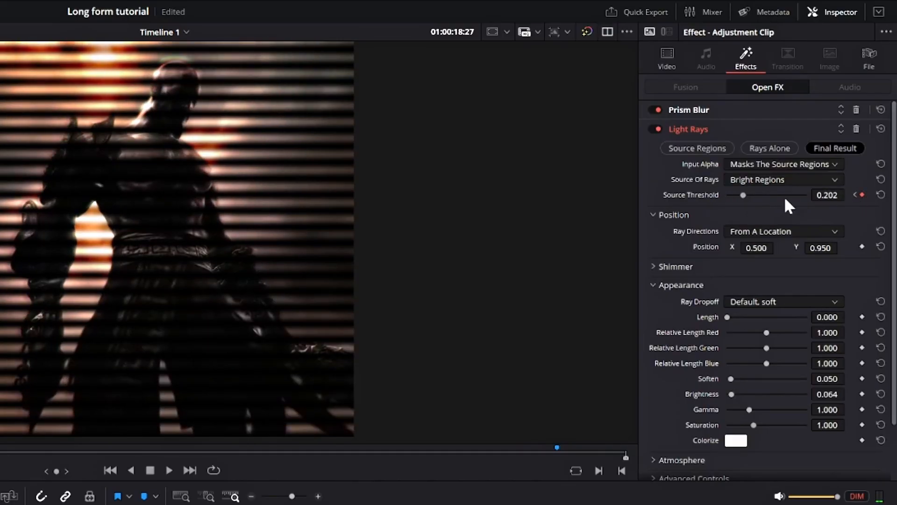
# Set the Scanlines Line Frequency to 14.5 at 01:00:18:28.
pyautogui.click(695, 131)
pyautogui.click(687, 148)
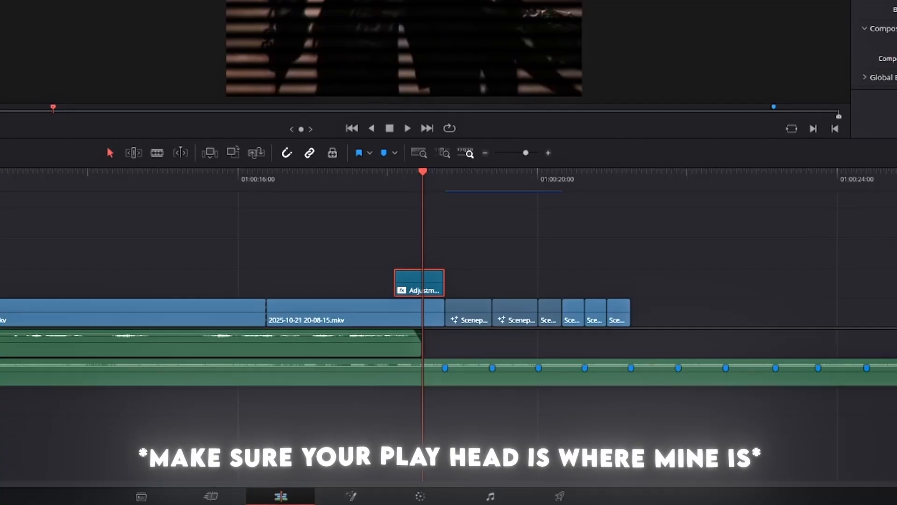
pyautogui.click(828, 184)
pyautogui.write('14')
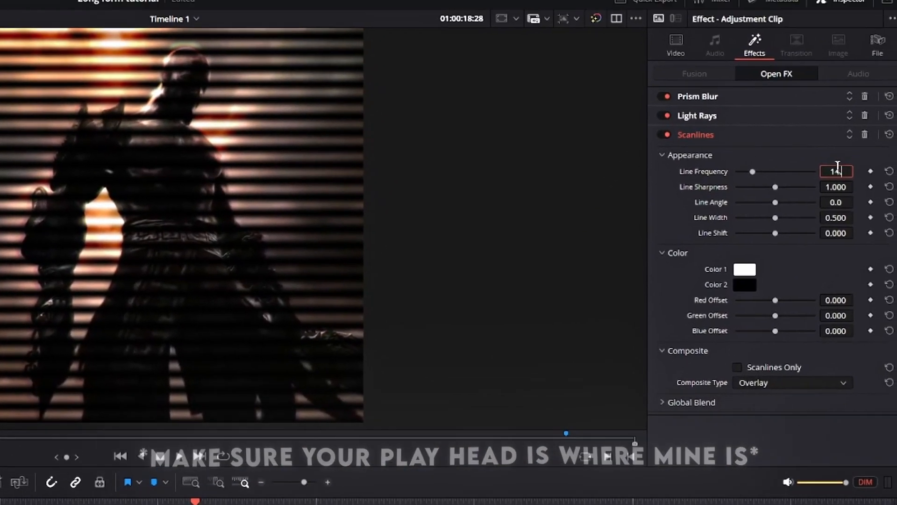
pyautogui.write('.5')
pyautogui.press('Return')
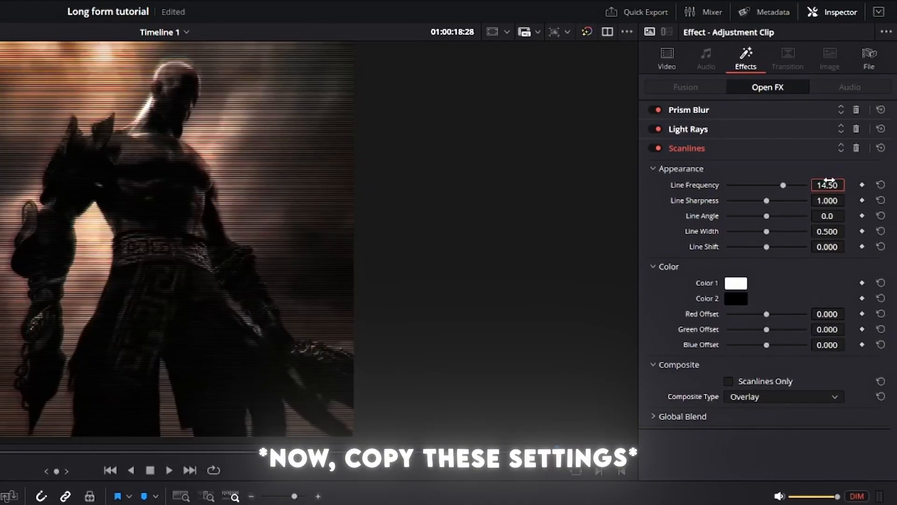
# Keyframe the Scanlines Line Sharpness at 0.001 at 01:00:18:28.
pyautogui.click(862, 200)
pyautogui.moveTo(768, 200); pyautogui.dragTo(413, 348)
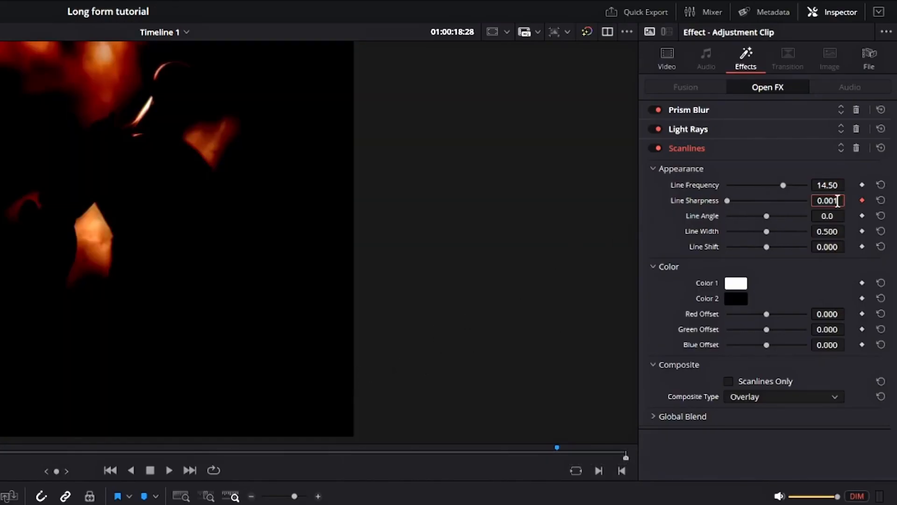
pyautogui.press('Return')
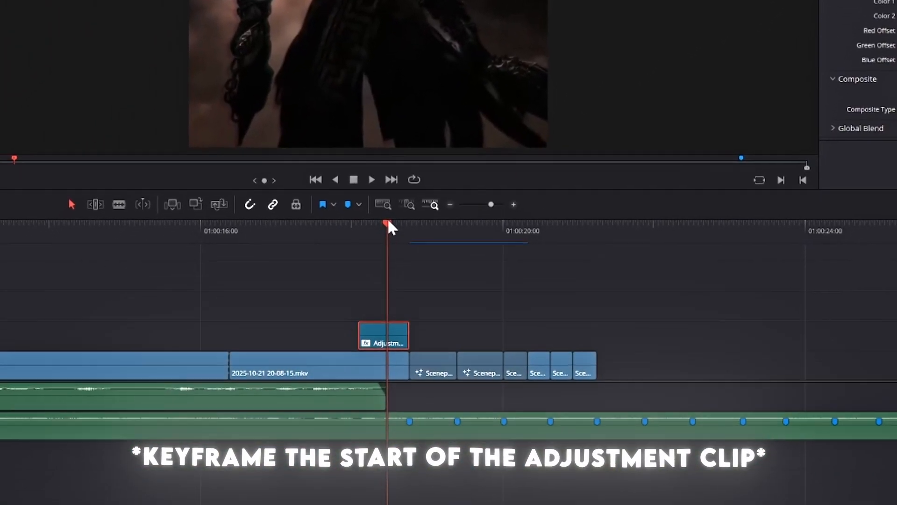
# Keyframe Line Sharpness at the adjustment clip's start and raise the 01:00:18:28 keyframe to about 0.9.
pyautogui.moveTo(388, 224); pyautogui.dragTo(359, 224)
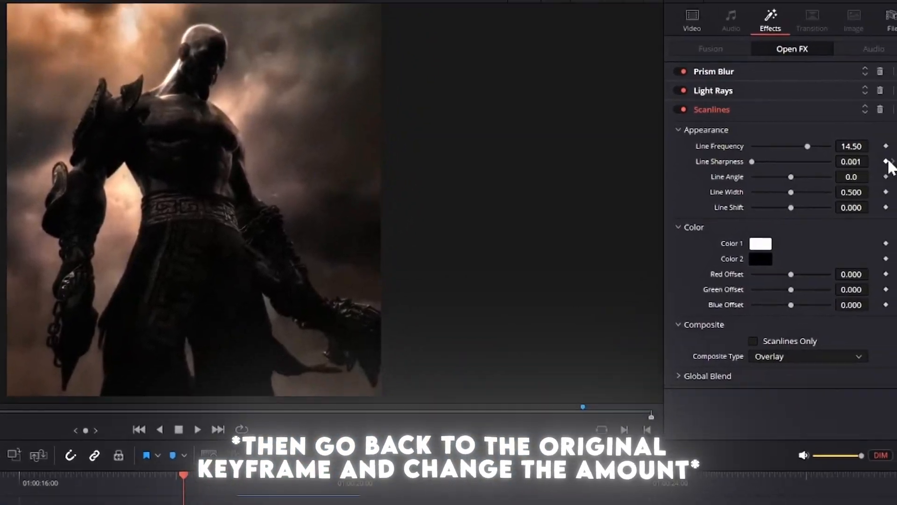
pyautogui.moveTo(753, 161); pyautogui.dragTo(786, 161)
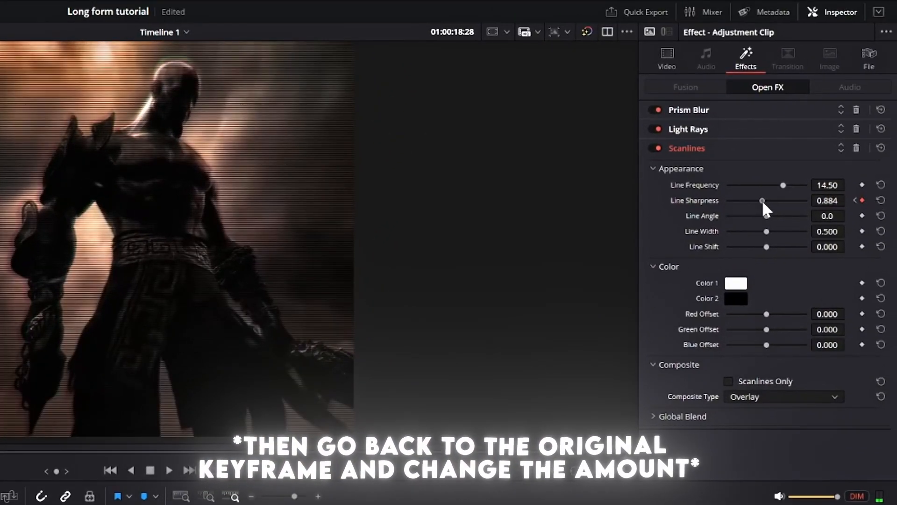
pyautogui.moveTo(762, 200); pyautogui.dragTo(764, 200)
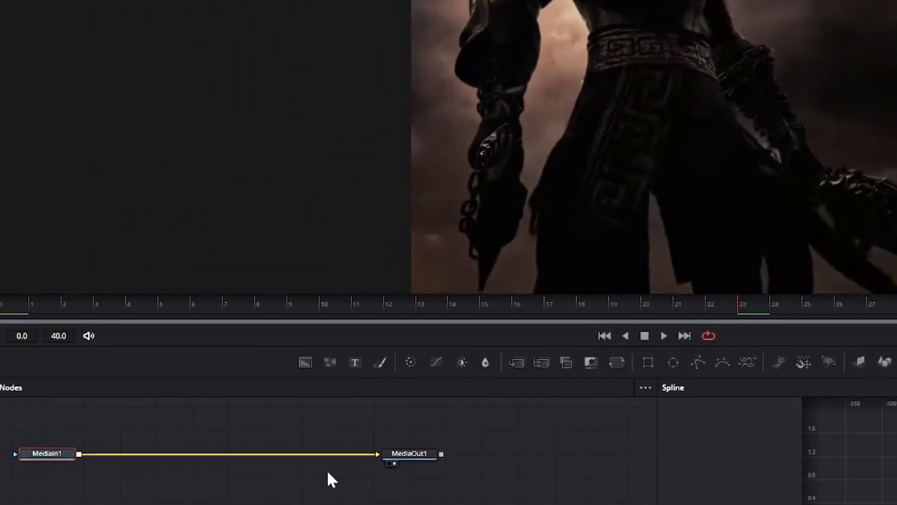
# Add Dent and Flicker Addition nodes after MediaIn1 in the adjustment clip's Fusion composition.
pyautogui.hotkey('ctrl', 'space')
pyautogui.write('dent')
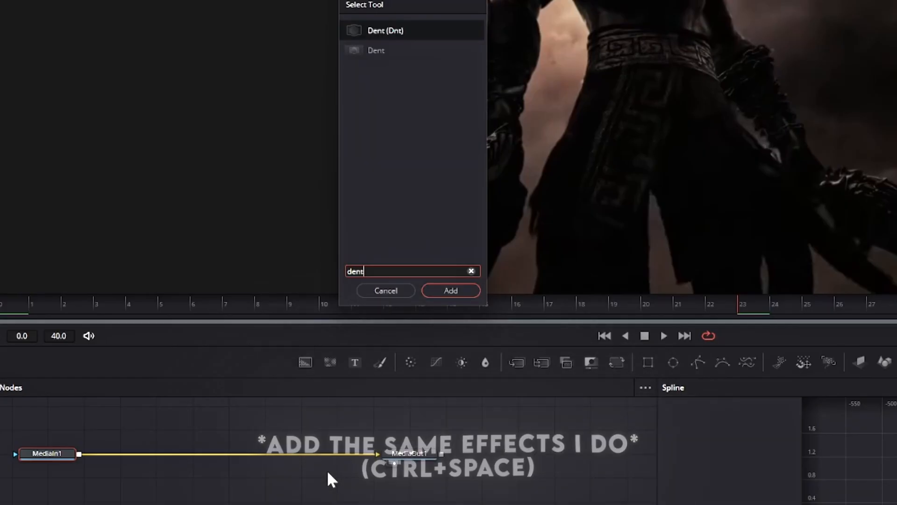
pyautogui.press('Return')
pyautogui.hotkey('ctrl', 'space')
pyautogui.write('flicker')
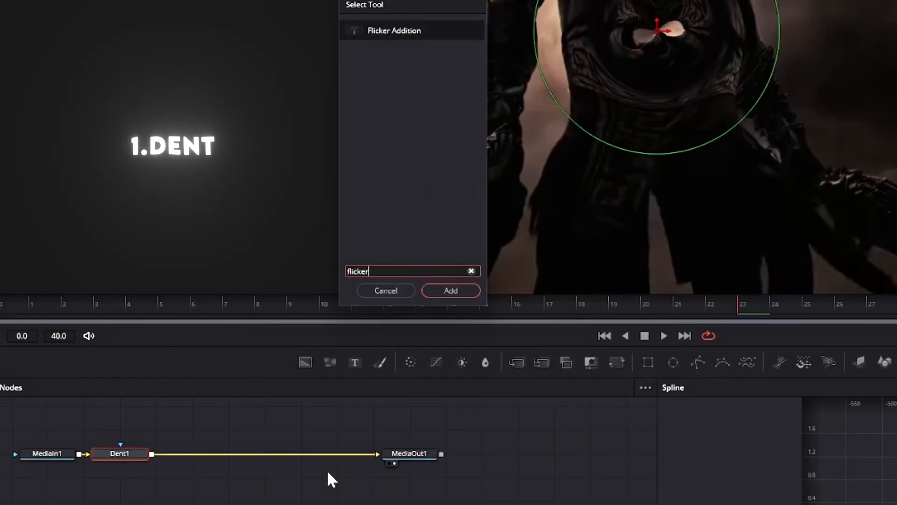
pyautogui.press('Return')
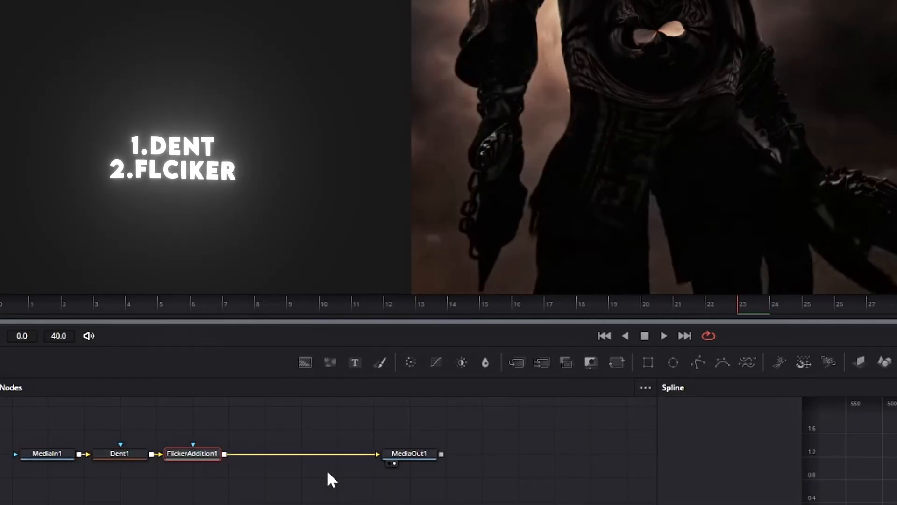
# Add Transform and Brightness / Contrast nodes after the Flicker Addition node.
pyautogui.hotkey('ctrl', 'space')
pyautogui.write('transform')
pyautogui.press('Return')
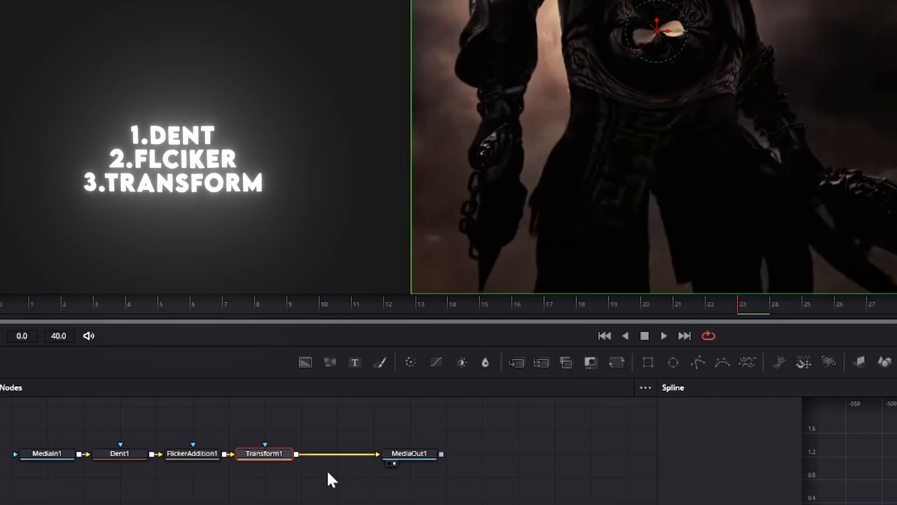
pyautogui.hotkey('ctrl', 'space')
pyautogui.write('bright')
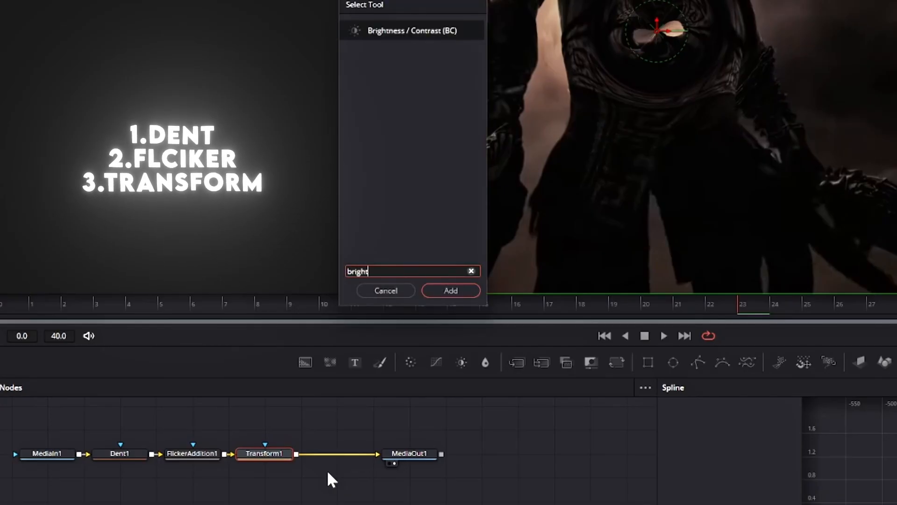
pyautogui.press('Return')
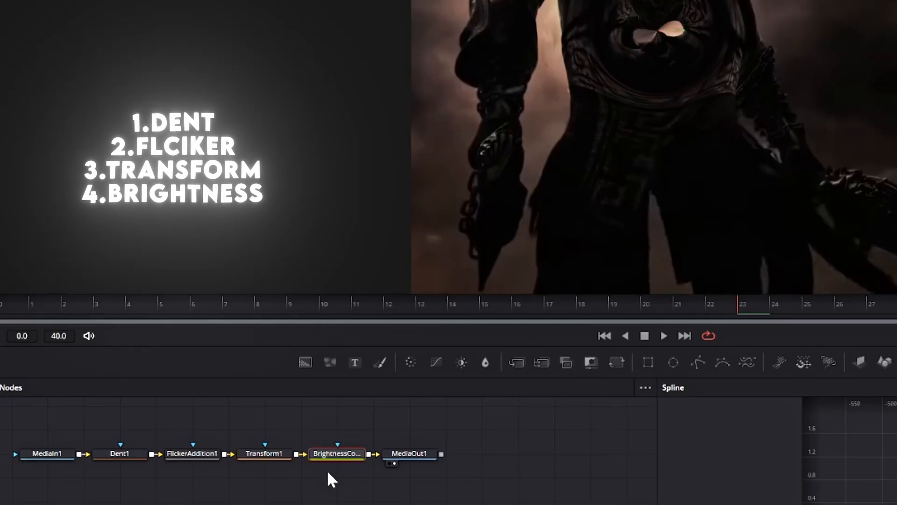
# Add a Camera Shake (CShk) node between the Brightness / Contrast node and MediaOut1.
pyautogui.hotkey('ctrl', 'space')
pyautogui.write('camer')
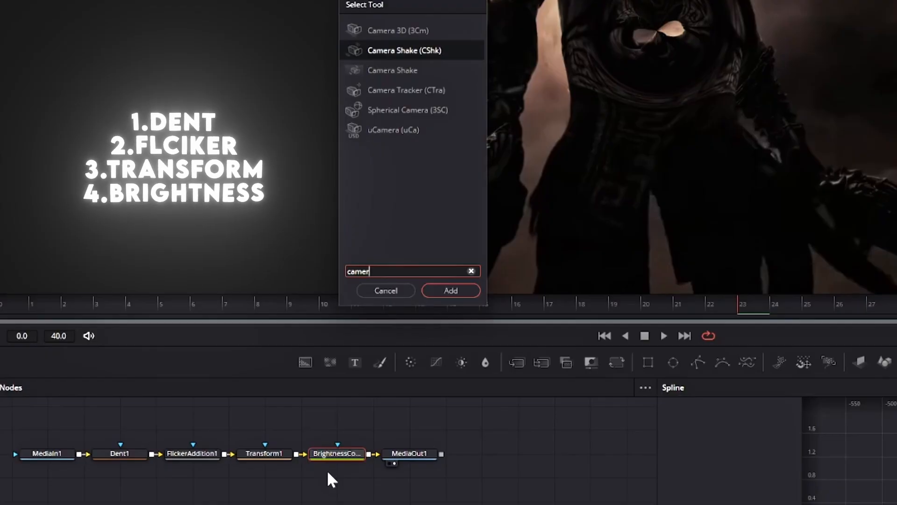
pyautogui.press('Return')
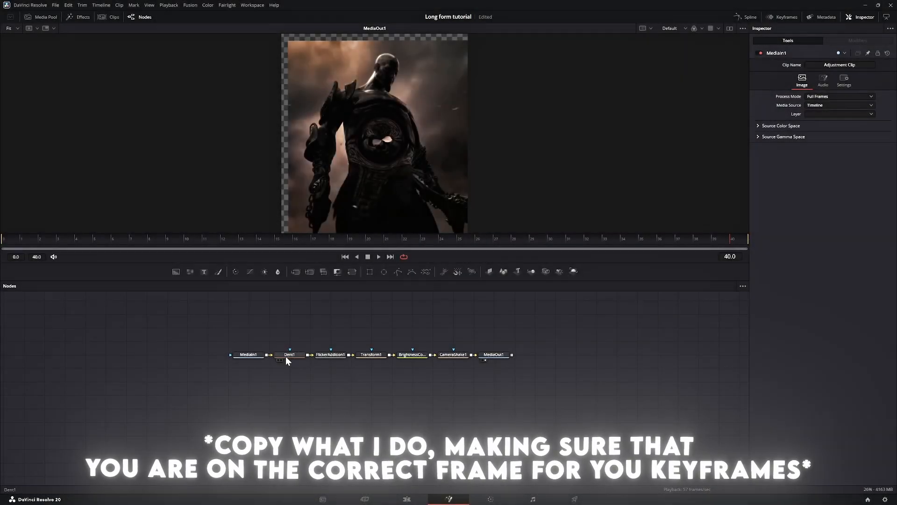
# Keyframe the Dent node's Size at 0.0 on frame 0 of the composition.
pyautogui.click(285, 355)
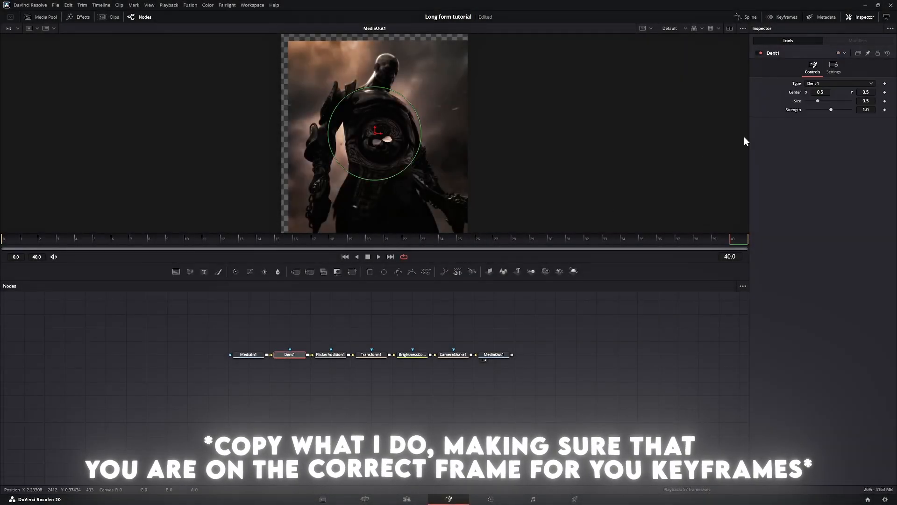
pyautogui.click(885, 101)
pyautogui.moveTo(817, 103); pyautogui.dragTo(789, 106)
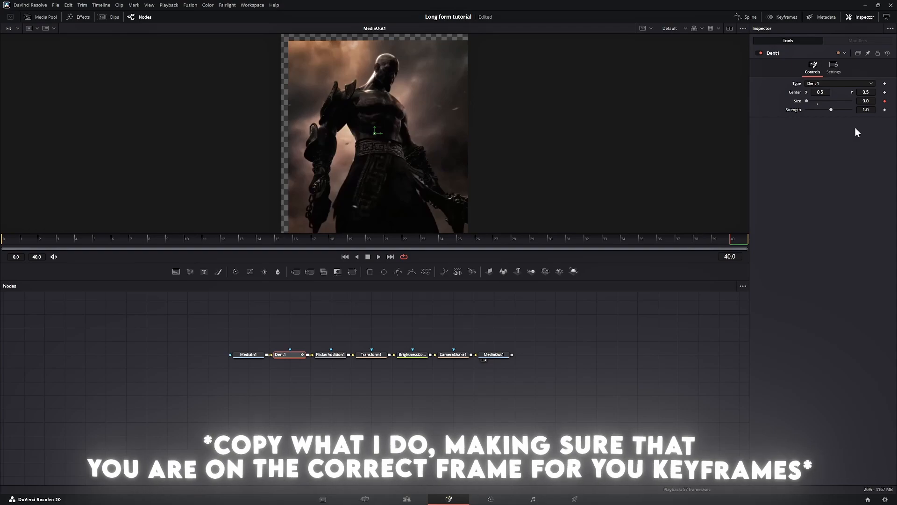
pyautogui.click(12, 240)
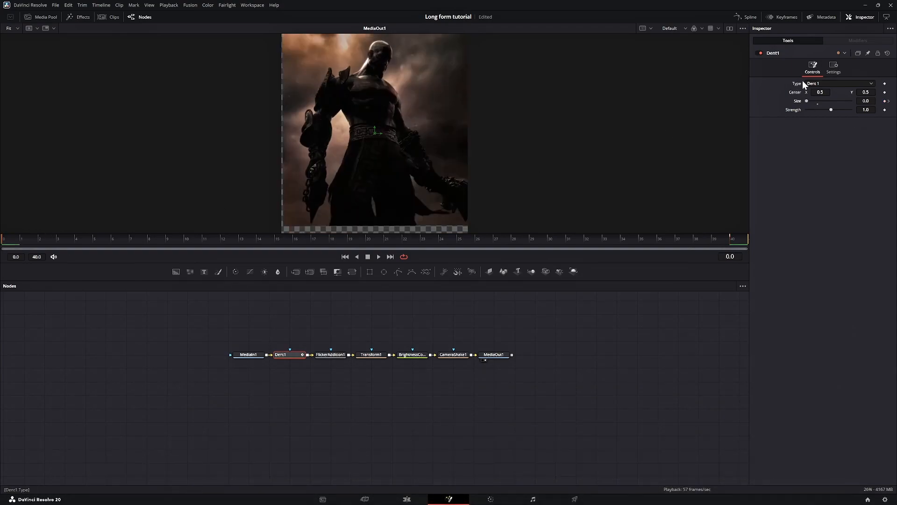
pyautogui.click(888, 101)
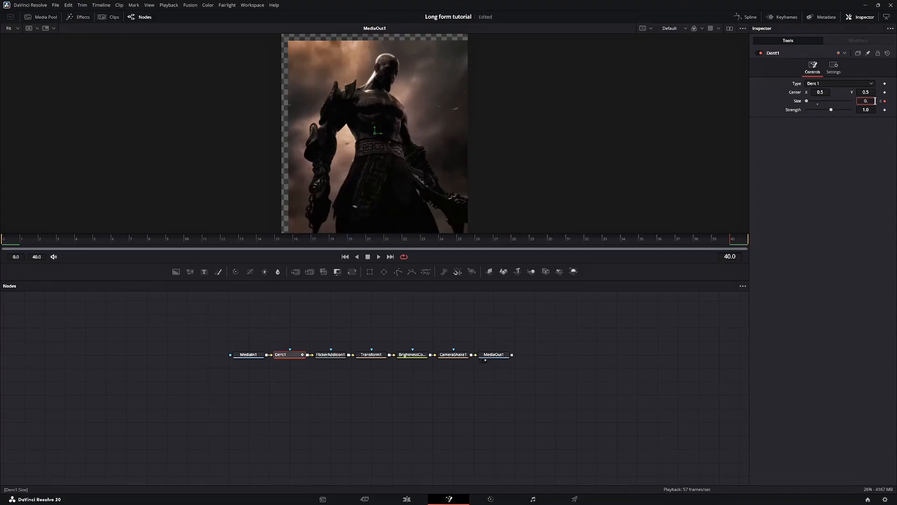
# Set the Dent node's Size to 0.56 at frame 40 and its Strength to 0.08.
pyautogui.click(875, 101)
pyautogui.write('0.56')
pyautogui.press('Tab')
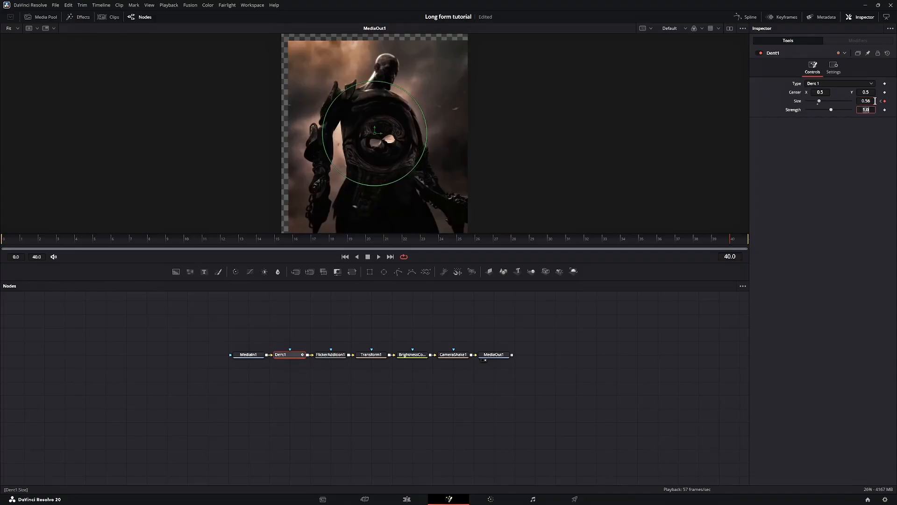
pyautogui.write('0.08')
pyautogui.press('Return')
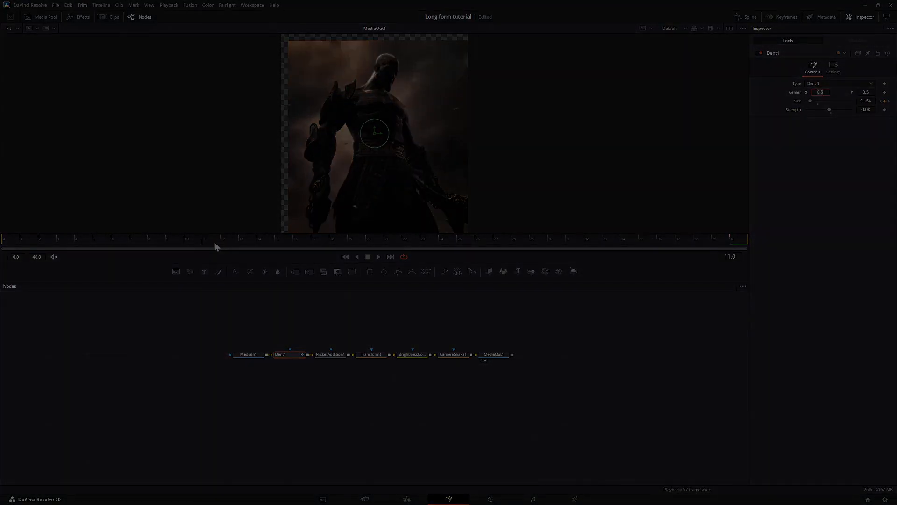
# Keyframe the Flicker Addition Range from 0.0 at frame 0 to about 0.38 at frame 40, with Speed 2.039 and Smoothness 0.764.
pyautogui.click(327, 355)
pyautogui.click(2, 246)
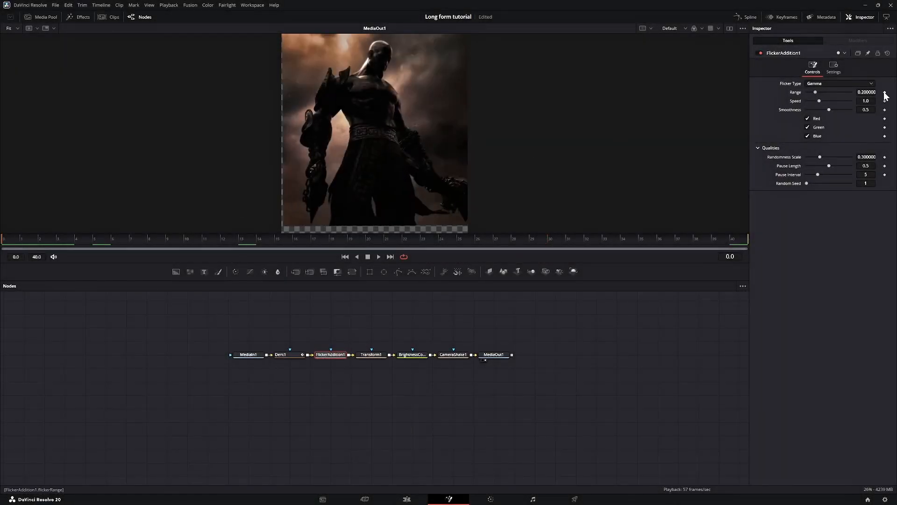
pyautogui.moveTo(822, 101); pyautogui.dragTo(837, 108)
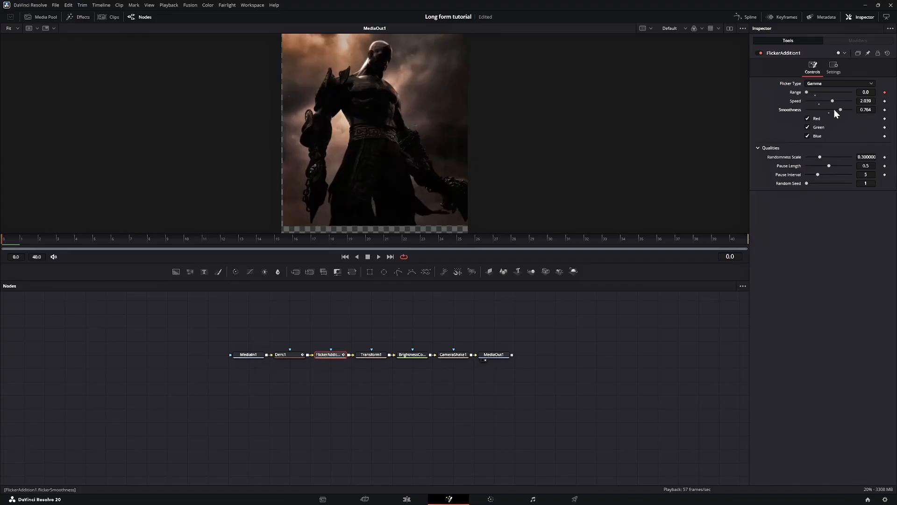
pyautogui.click(733, 237)
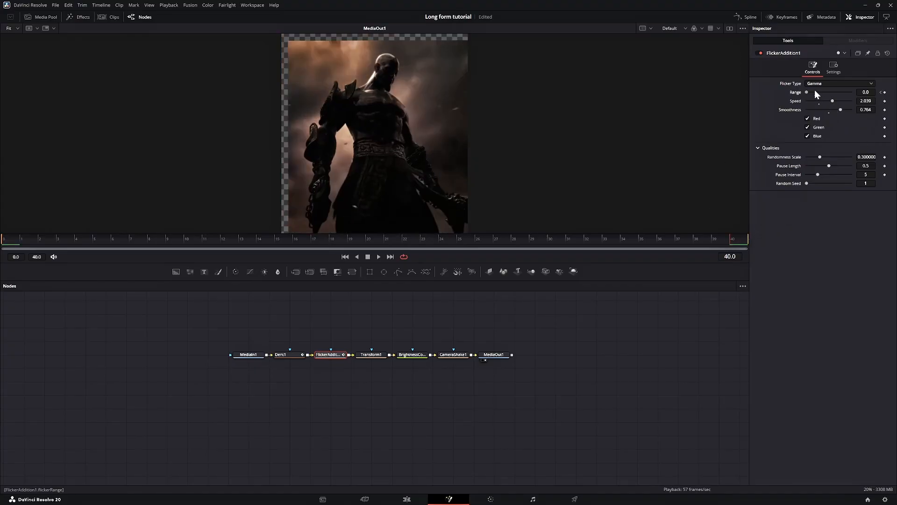
pyautogui.moveTo(809, 92); pyautogui.dragTo(820, 91)
# Keyframe the Transform node's Size to 1.25 and the Brightness / Contrast node's Lift to 0.75 at frame 40.
pyautogui.click(384, 356)
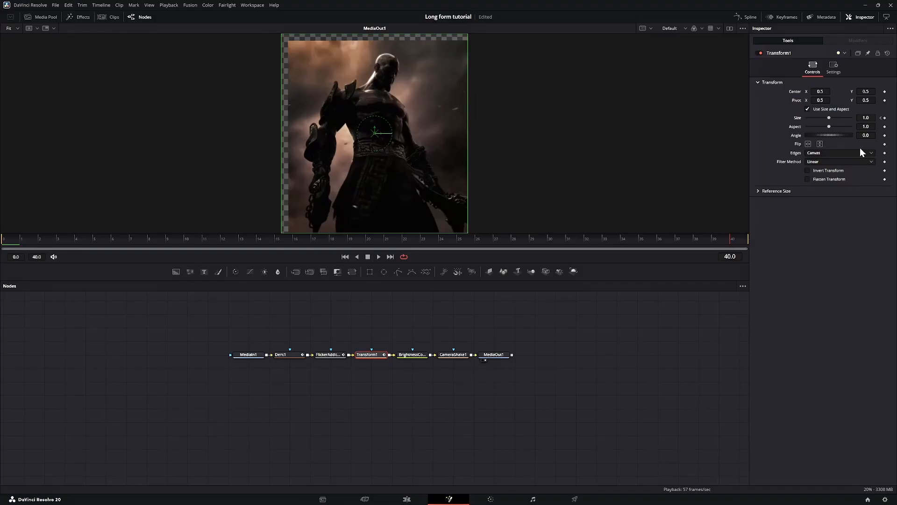
pyautogui.click(885, 118)
pyautogui.moveTo(829, 118); pyautogui.dragTo(832, 118)
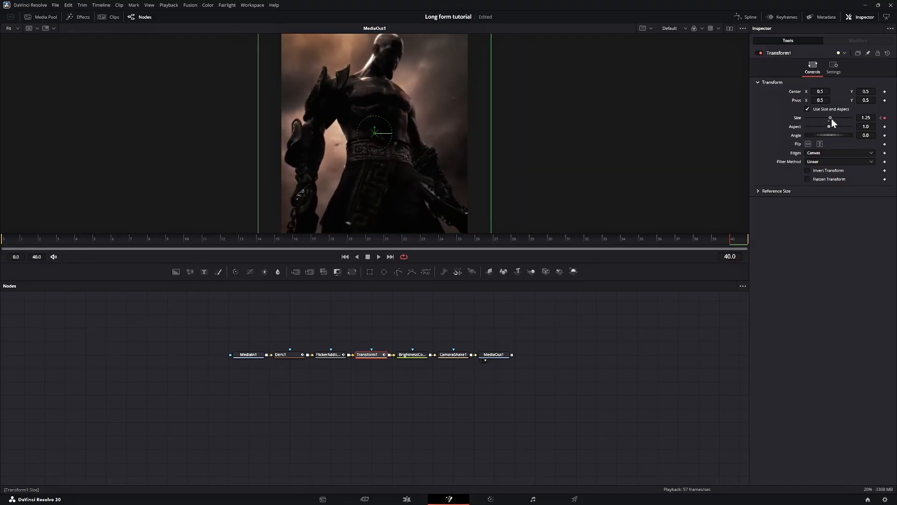
pyautogui.click(413, 356)
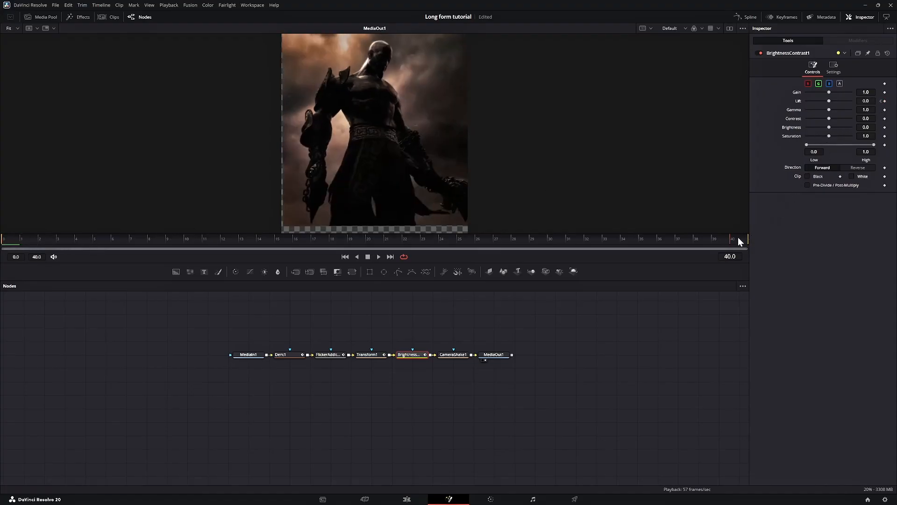
pyautogui.moveTo(835, 100); pyautogui.dragTo(844, 100)
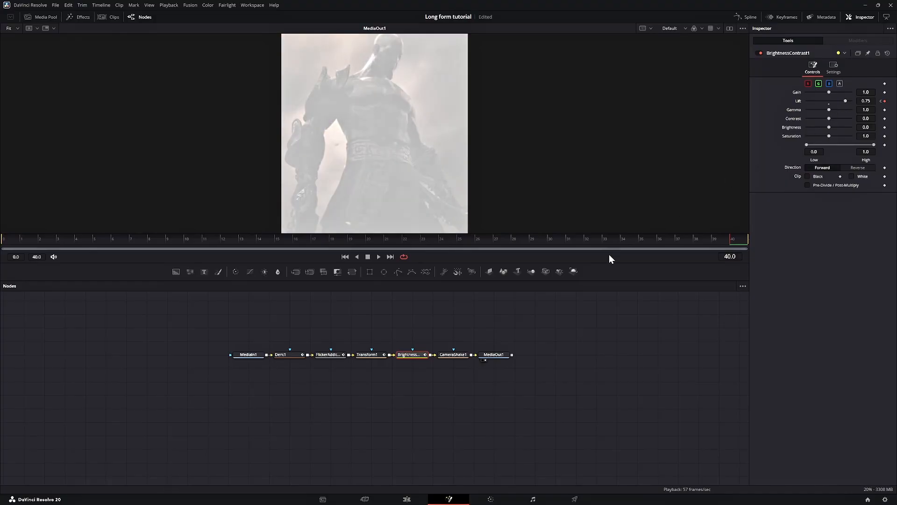
# Keyframe Camera Shake Overall Strength at 0.0 on frame 0, with X Deviation 0.118, Y Deviation 0.087, Rotation Deviation and Randomness 0.0, and Speed 0.685.
pyautogui.click(455, 354)
pyautogui.moveTo(37, 238); pyautogui.dragTo(0, 248)
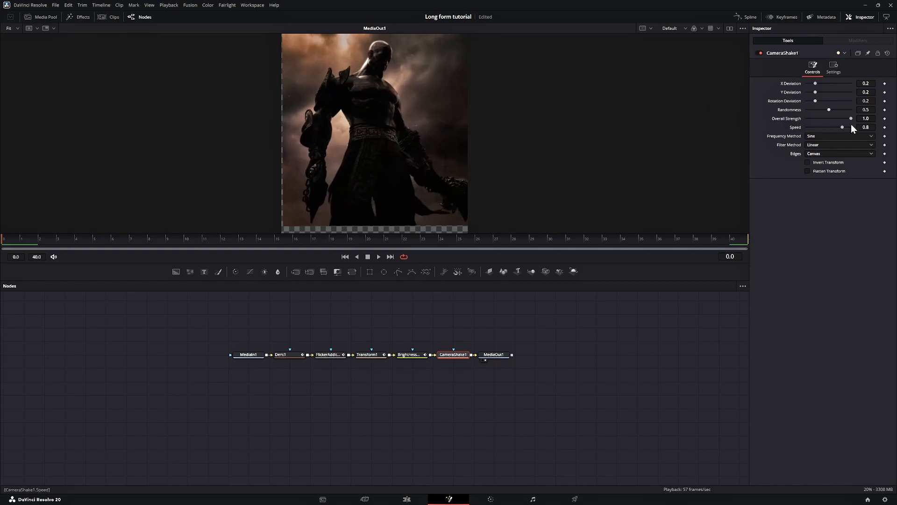
pyautogui.click(885, 120)
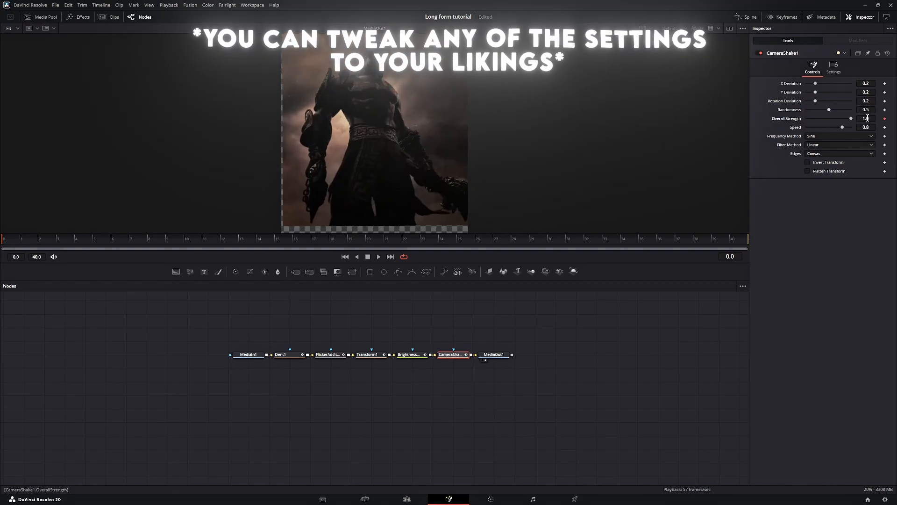
pyautogui.moveTo(849, 118); pyautogui.dragTo(758, 130)
pyautogui.moveTo(845, 126); pyautogui.dragTo(811, 82)
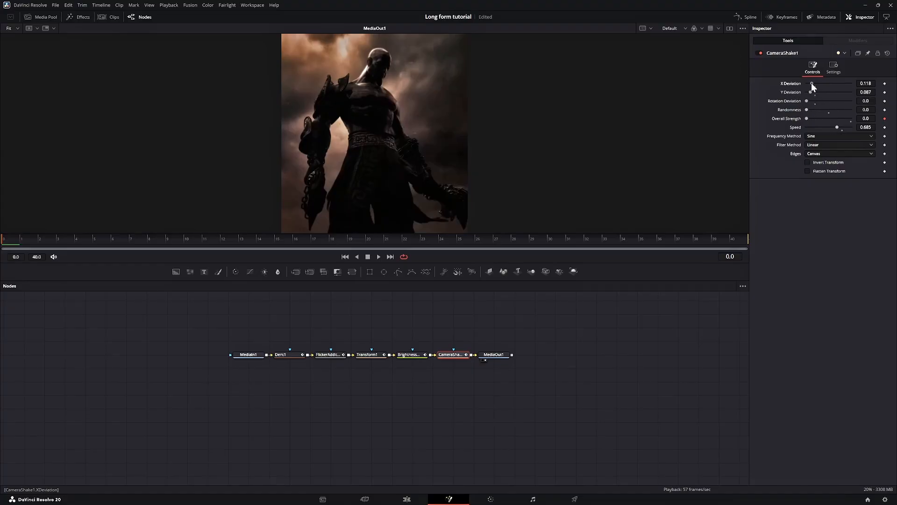
# Raise the Camera Shake's Overall Strength to 0.276 at frame 40.
pyautogui.click(736, 241)
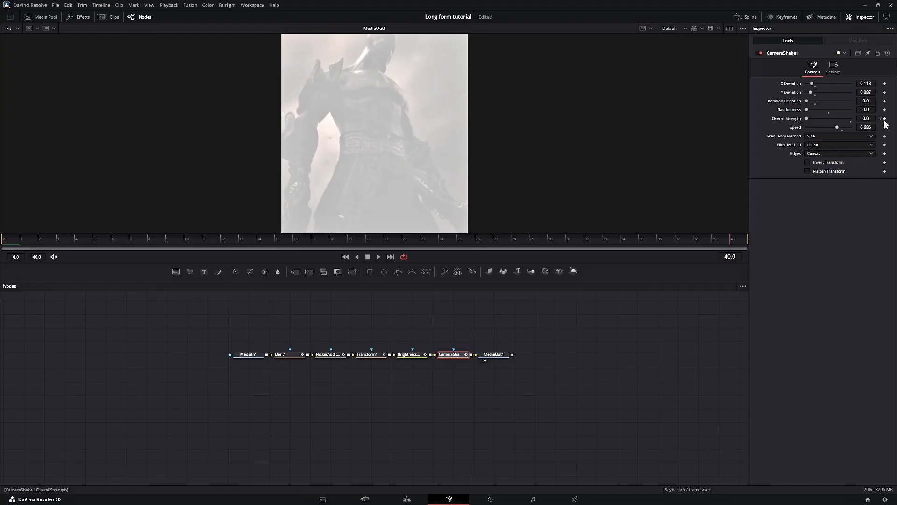
pyautogui.moveTo(806, 117); pyautogui.dragTo(818, 120)
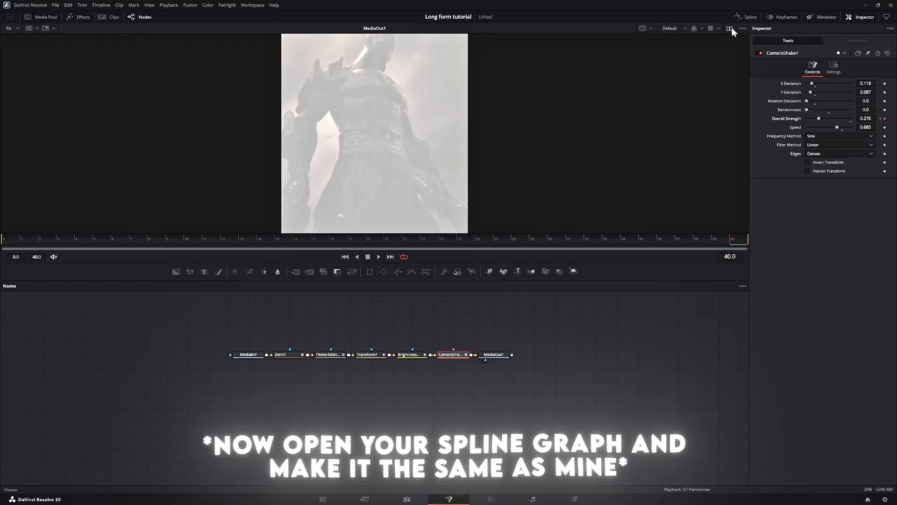
# Smooth the Dent Size curve in the spline graph so it starts flat and rises steeply into frame 40.
pyautogui.click(744, 17)
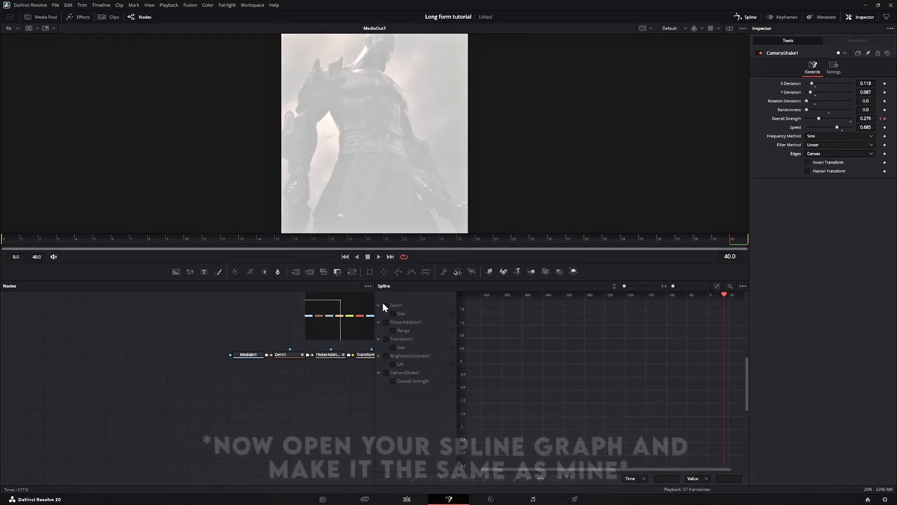
pyautogui.click(385, 305)
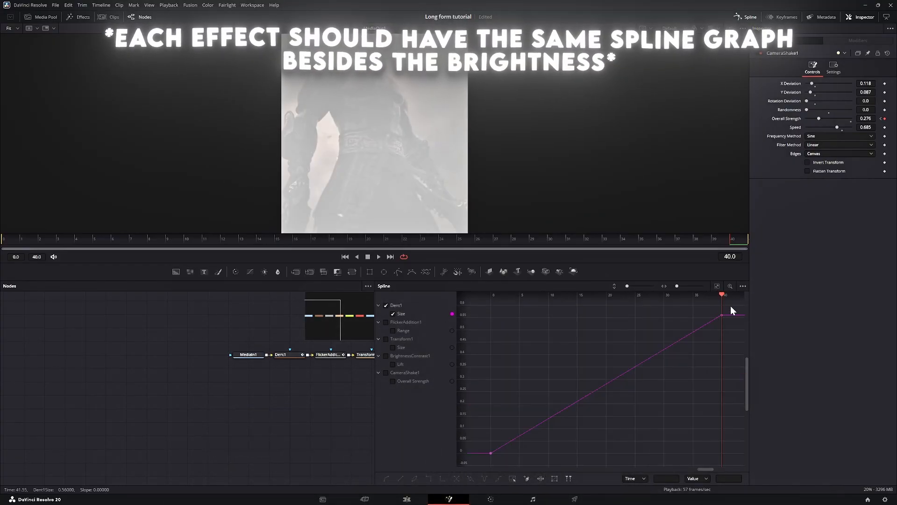
pyautogui.moveTo(730, 307); pyautogui.dragTo(479, 472)
pyautogui.press('s')
pyautogui.moveTo(644, 317); pyautogui.dragTo(715, 392)
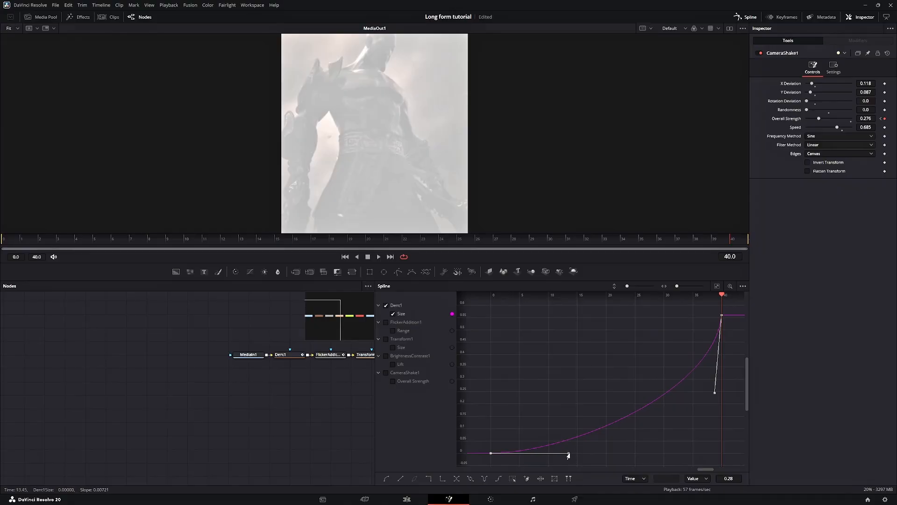
# Smooth the Flicker Addition Range curve, steepening its end at frame 40 and lengthening the flat handle at frame 0.
pyautogui.click(393, 330)
pyautogui.click(720, 288)
pyautogui.moveTo(734, 307); pyautogui.dragTo(503, 447)
pyautogui.press('s')
pyautogui.moveTo(645, 317); pyautogui.dragTo(710, 401)
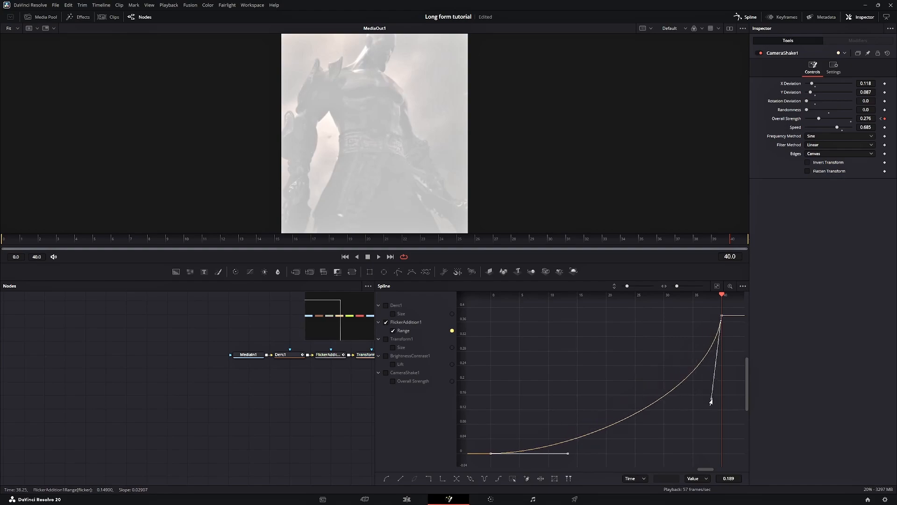
pyautogui.moveTo(570, 455); pyautogui.dragTo(632, 457)
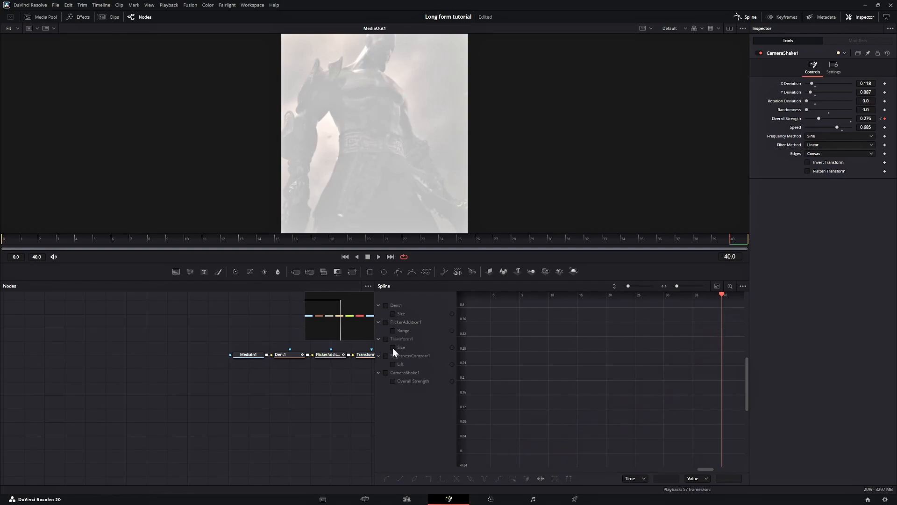
# Smooth the Transform Size curve and bend the Brightness / Contrast Lift curve into a much steeper rise towards frame 40.
pyautogui.click(717, 285)
pyautogui.moveTo(735, 306); pyautogui.dragTo(478, 460)
pyautogui.press('s')
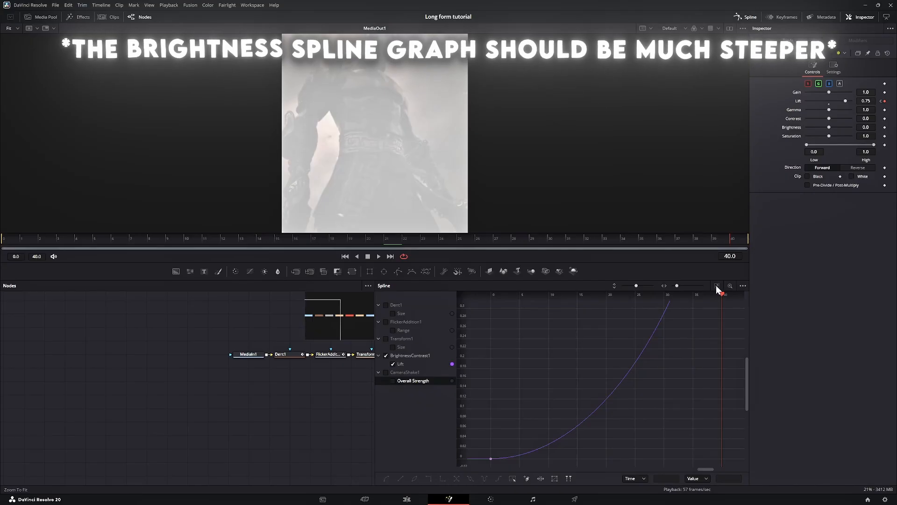
pyautogui.moveTo(731, 310); pyautogui.dragTo(482, 460)
pyautogui.moveTo(712, 390); pyautogui.dragTo(710, 441)
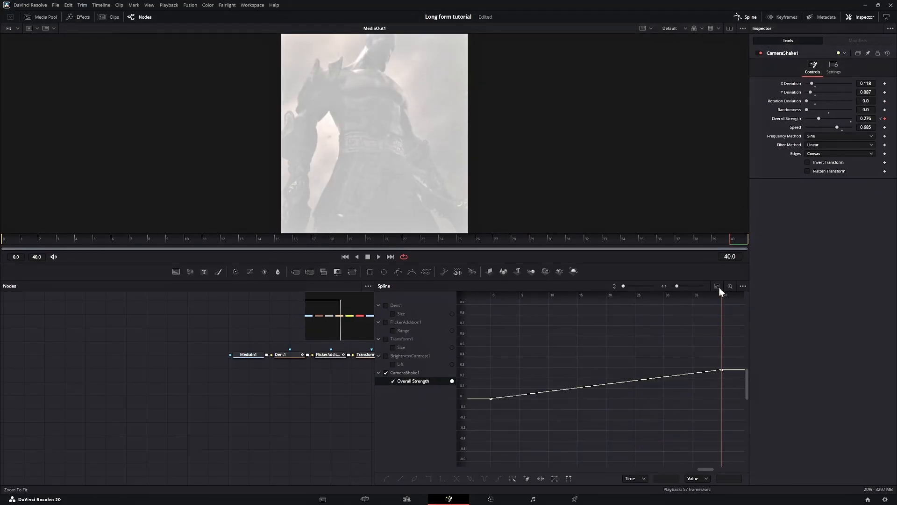
# Ease the Camera Shake Overall Strength curve from a long flat start to a steep finish at frame 40, and close the spline graph.
pyautogui.click(719, 287)
pyautogui.moveTo(732, 306); pyautogui.dragTo(470, 464)
pyautogui.press('f')
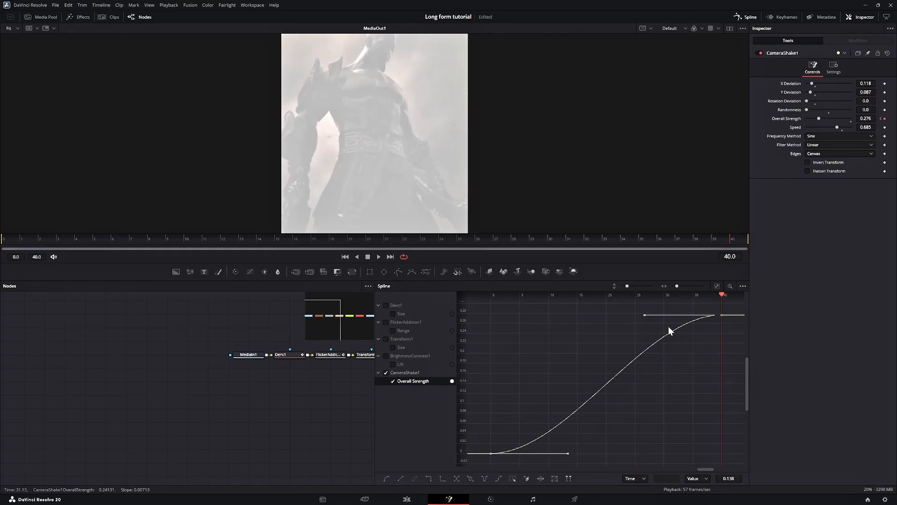
pyautogui.moveTo(679, 360); pyautogui.dragTo(707, 396)
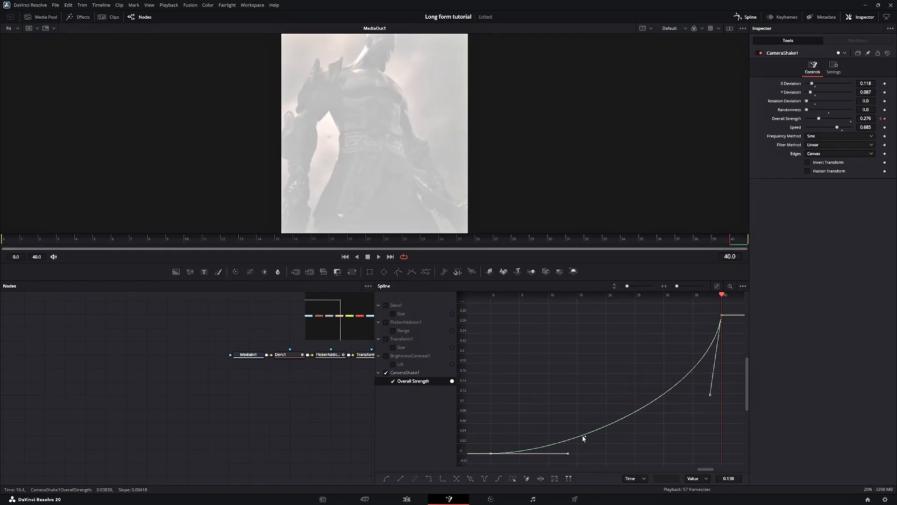
pyautogui.moveTo(566, 455); pyautogui.dragTo(620, 456)
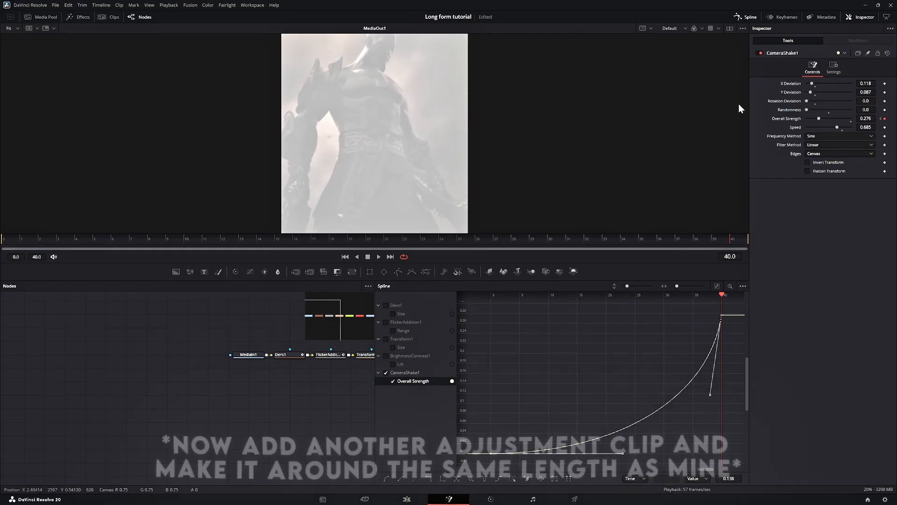
pyautogui.click(743, 17)
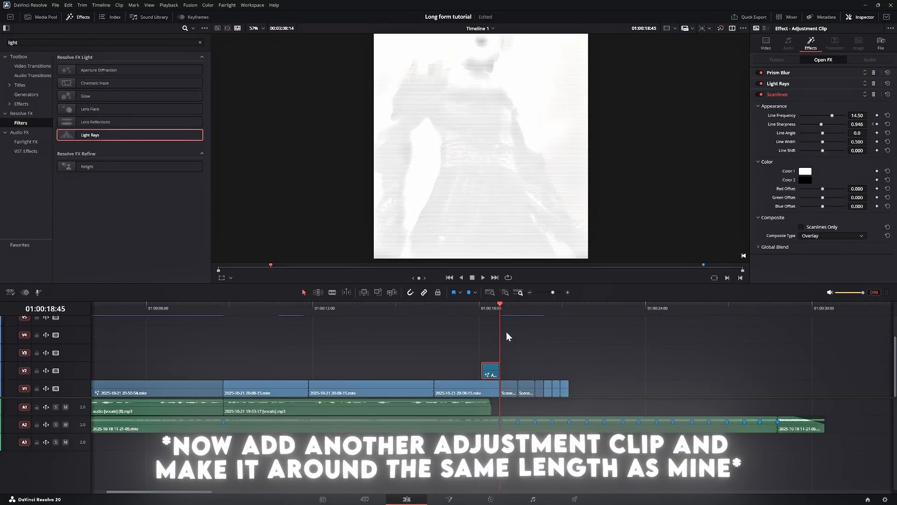
# Add a second Adjustment Clip on track V2 directly after the existing adjustment clip on the edit timeline.
pyautogui.click(480, 308)
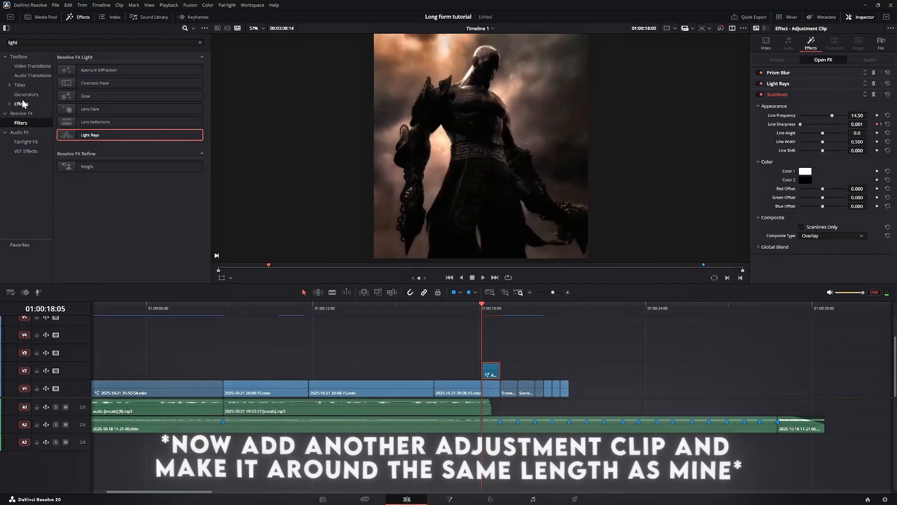
pyautogui.click(21, 103)
pyautogui.press('BackSpace')
pyautogui.press('BackSpace')
pyautogui.press('BackSpace')
pyautogui.press('BackSpace')
pyautogui.press('BackSpace')
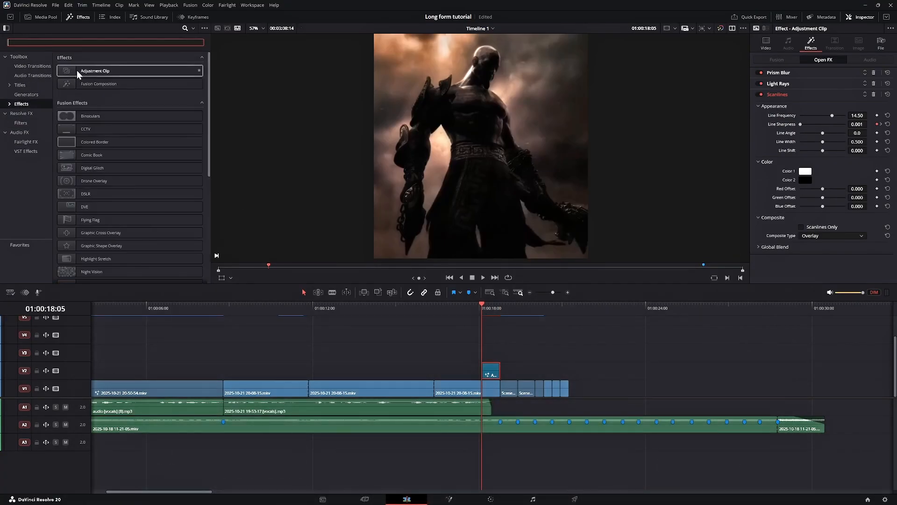
pyautogui.moveTo(77, 70); pyautogui.dragTo(504, 369)
# Shorten the new adjustment clip on V2 so it ends at 01:00:18:56.
pyautogui.click(505, 307)
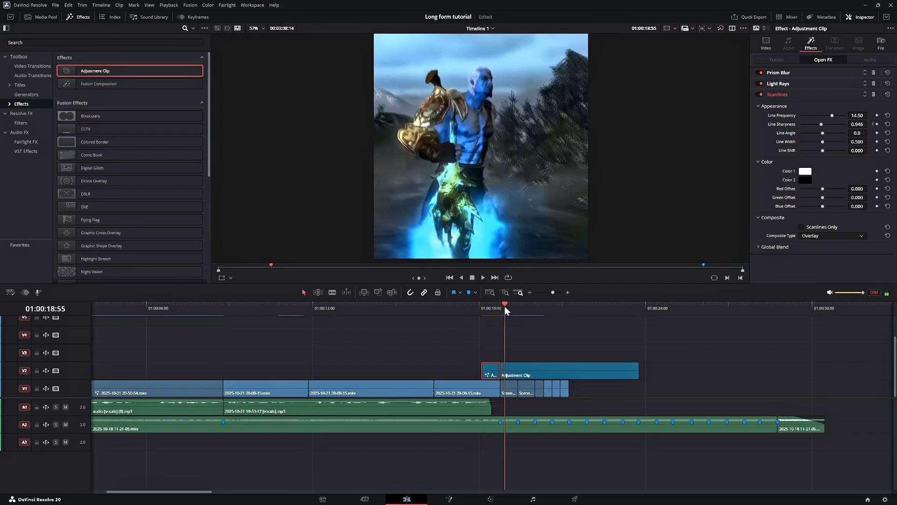
pyautogui.click(523, 367)
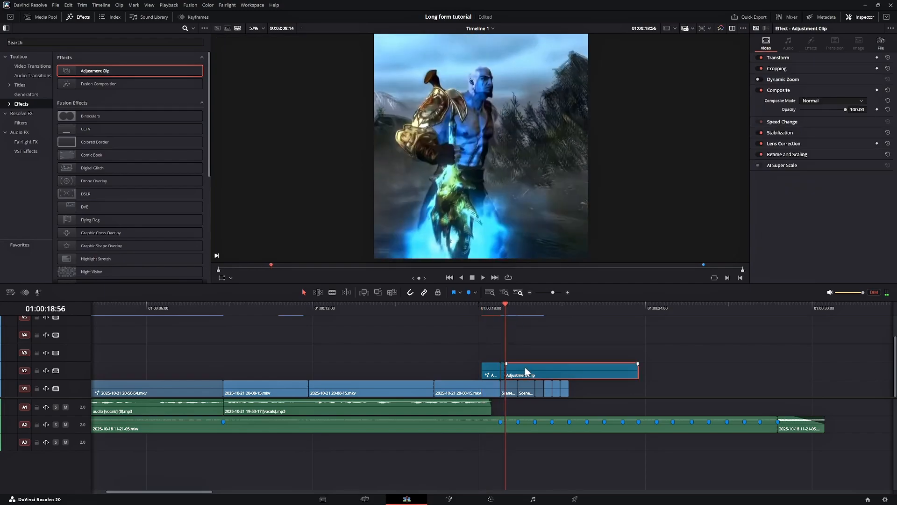
pyautogui.hotkey('ctrl', 'z')
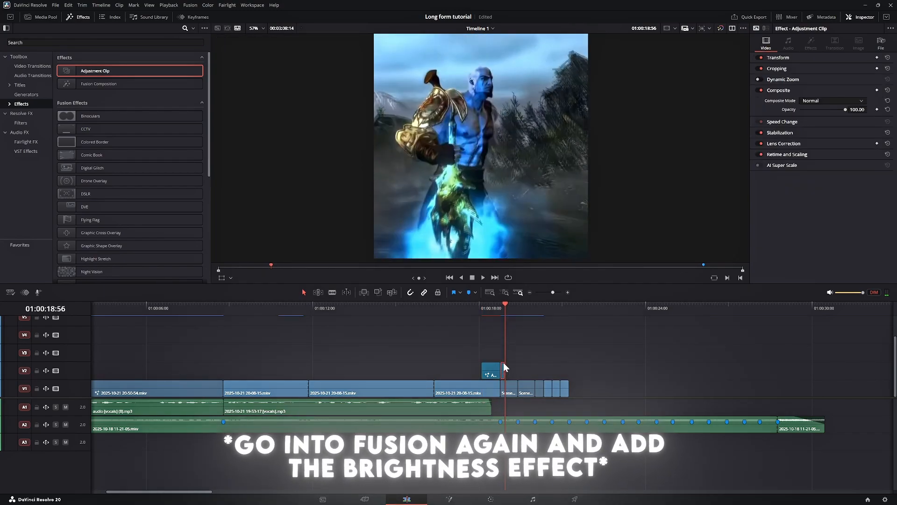
# Open the new adjustment clip in Fusion and add a Brightness / Contrast node between MediaIn1 and MediaOut1.
pyautogui.hotkey('shift', '5')
pyautogui.hotkey('shift', 'space')
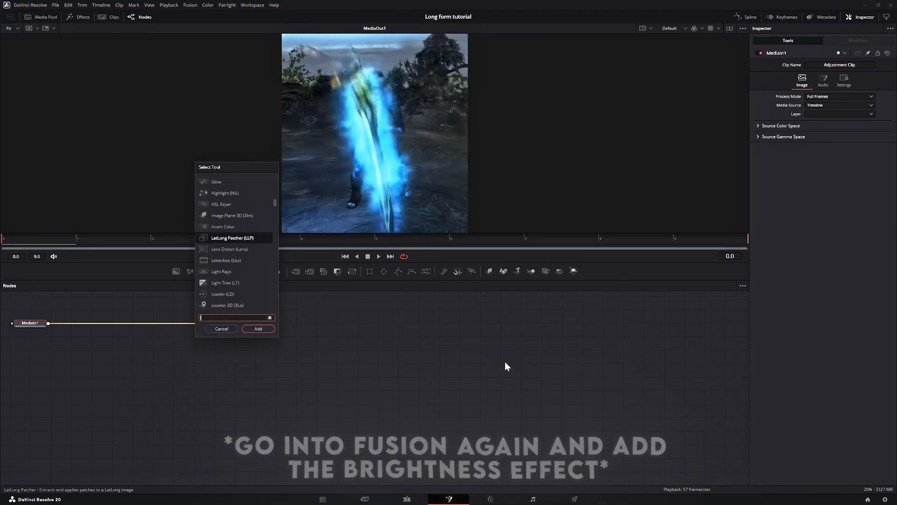
pyautogui.click(221, 329)
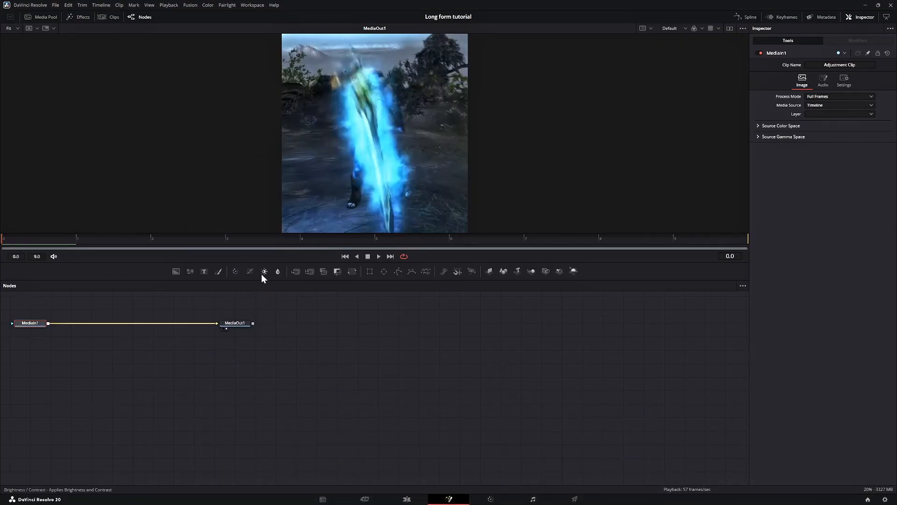
pyautogui.click(262, 273)
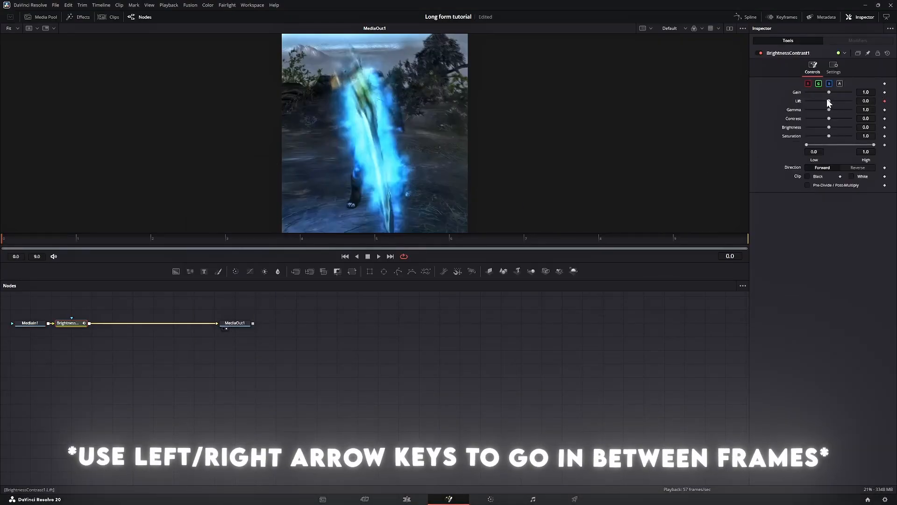
# Keyframe the Brightness / Contrast Lift at 0.76 on frame 0 and 0 on frame 10.
pyautogui.moveTo(828, 100); pyautogui.dragTo(845, 100)
pyautogui.click(735, 236)
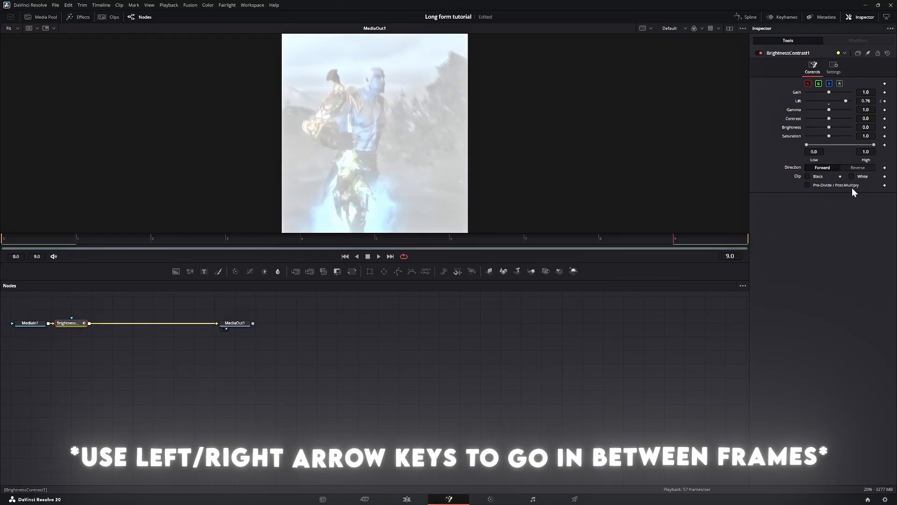
pyautogui.press('Right')
pyautogui.click(885, 101)
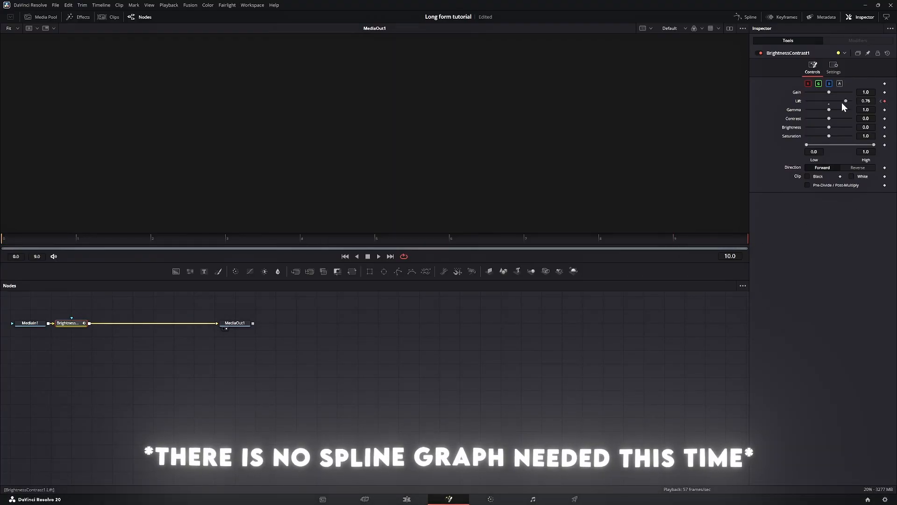
pyautogui.click(858, 100)
pyautogui.write('0')
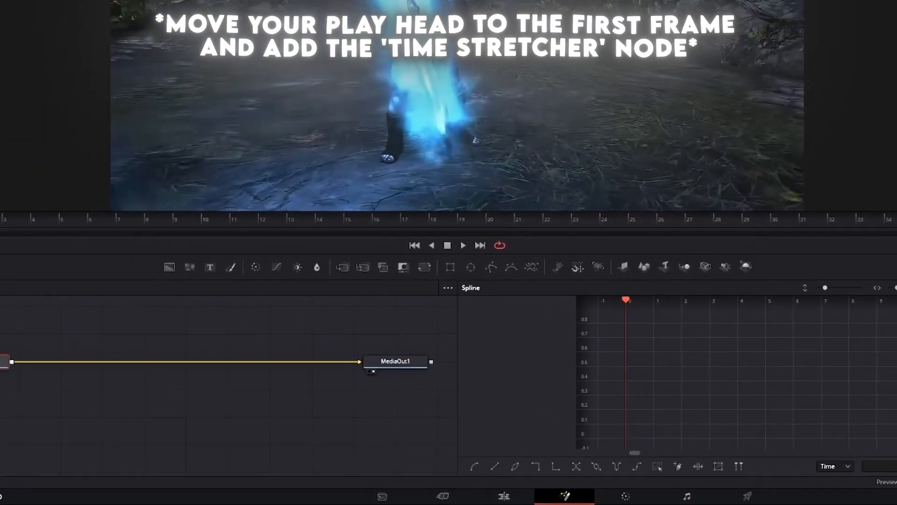
# Add a Time Stretcher node after MediaIn1 in the Scenepack1.mkv composition with the playhead on frame 0.
pyautogui.hotkey('shift', 'space')
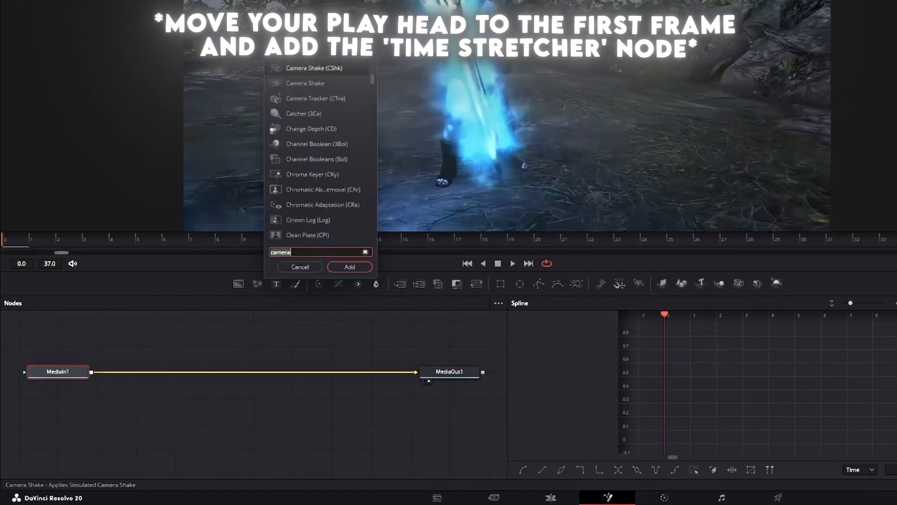
pyautogui.write('time stre')
pyautogui.press('Return')
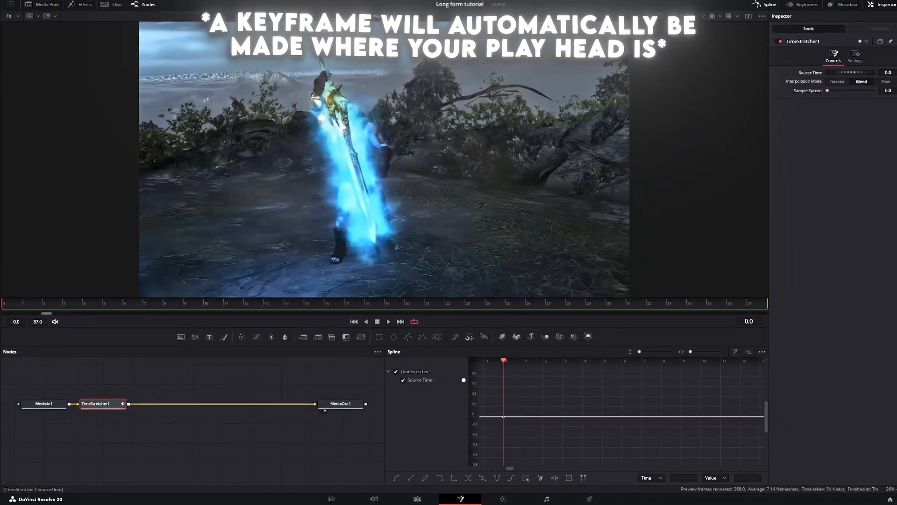
# Keyframe the Time Stretcher's Source Time at about 9.7 on frame 0 and about 112.1 on frame 38.
pyautogui.moveTo(829, 83)
pyautogui.mouseDown()
pyautogui.moveTo(865, 83)
pyautogui.moveTo(833, 82)
pyautogui.mouseUp()
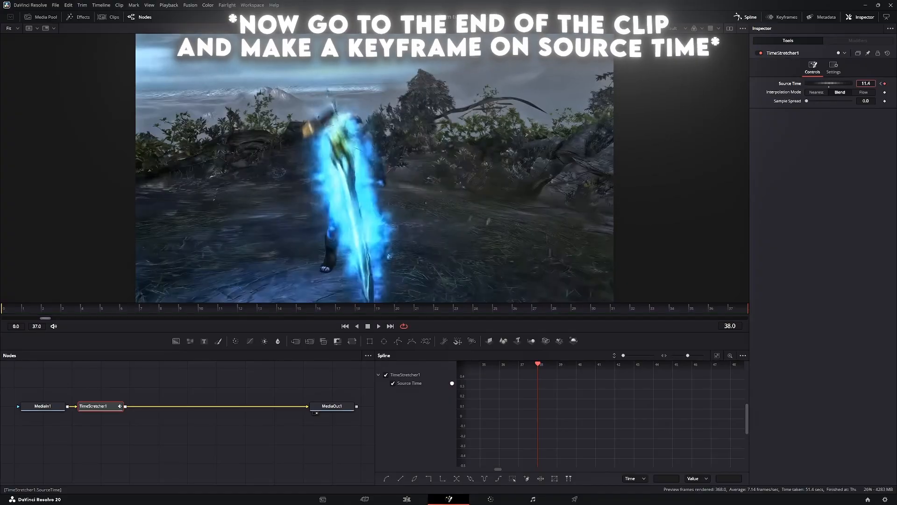
pyautogui.moveTo(829, 83); pyautogui.dragTo(851, 83)
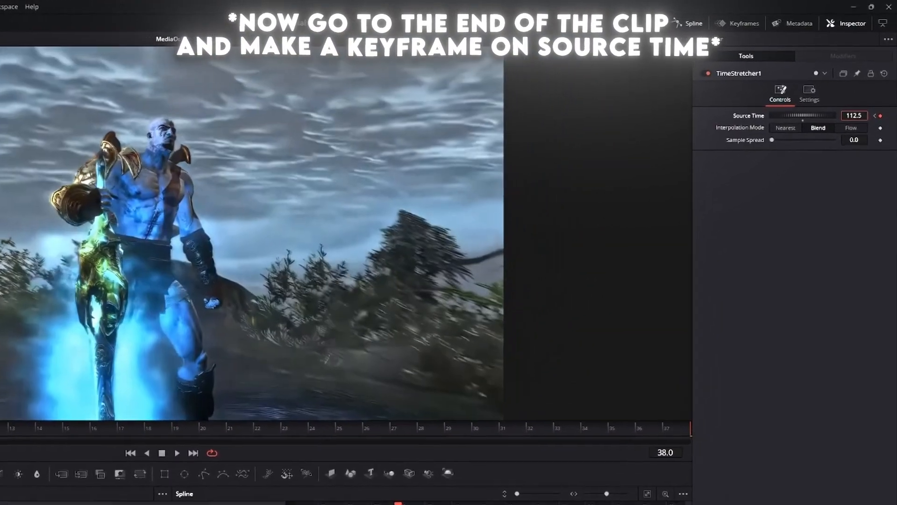
pyautogui.moveTo(833, 115); pyautogui.dragTo(833, 116)
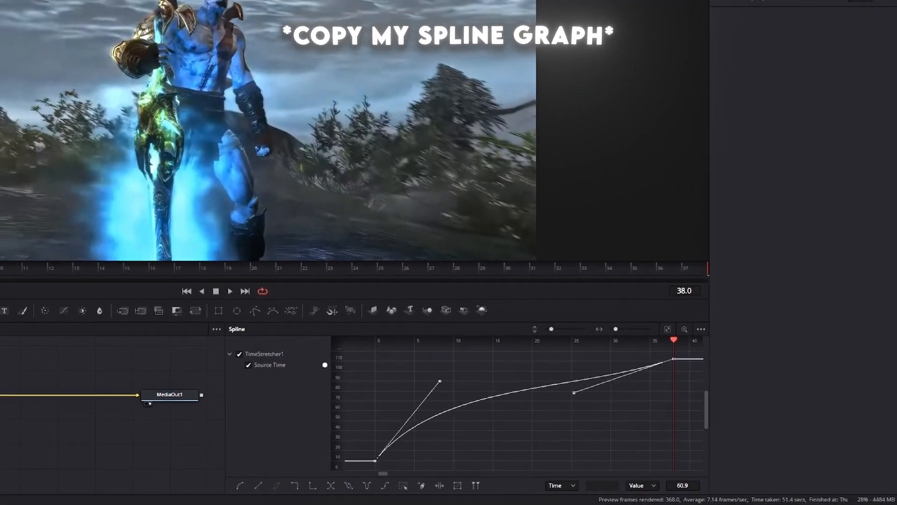
# Bend both ends of the Source Time curve into a fast-slow-fast speed ramp and play the result.
pyautogui.moveTo(472, 286); pyautogui.dragTo(472, 263)
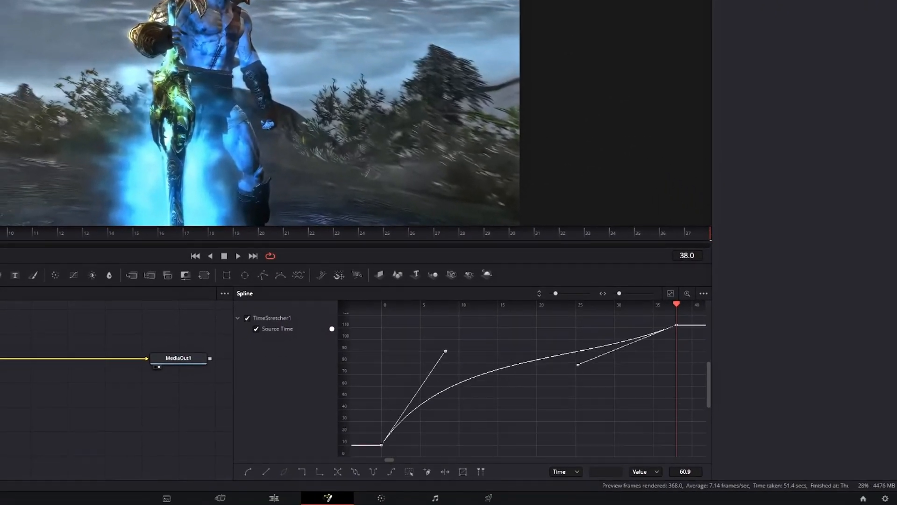
pyautogui.moveTo(578, 365); pyautogui.dragTo(613, 403)
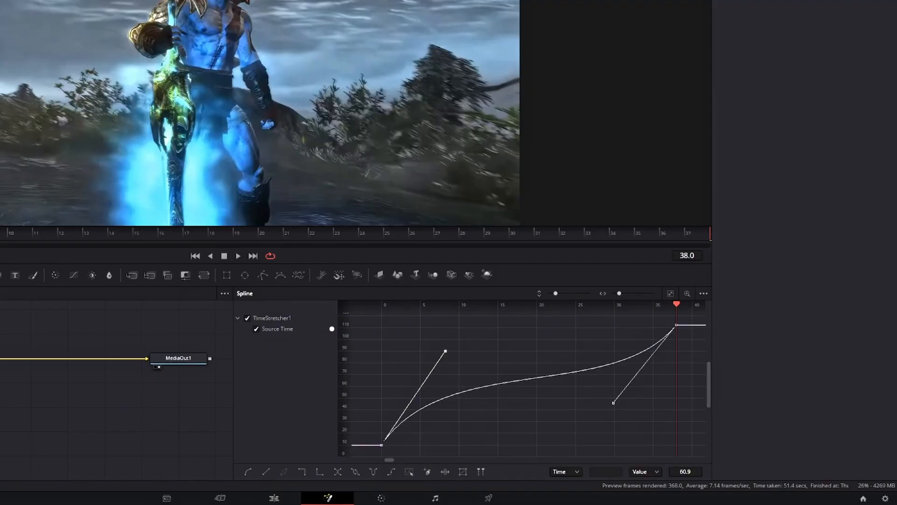
pyautogui.moveTo(445, 351); pyautogui.dragTo(458, 362)
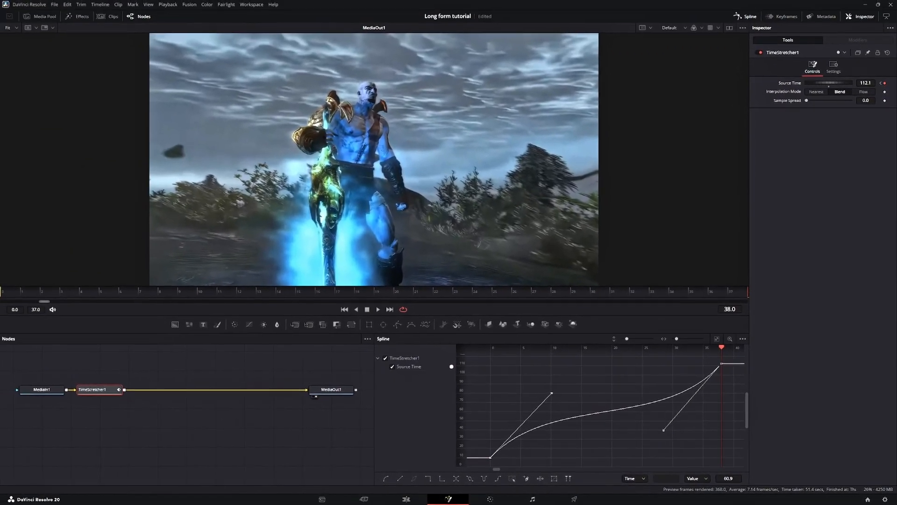
pyautogui.press('space')
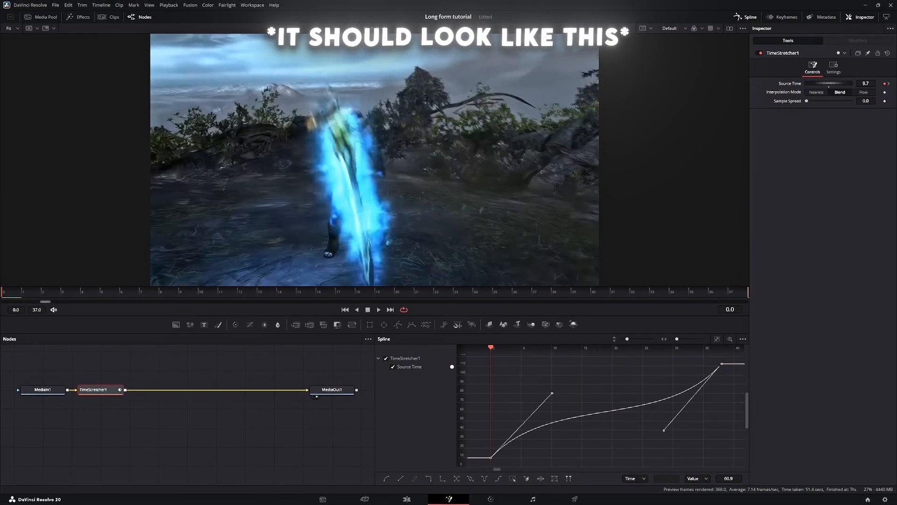
pyautogui.press('space')
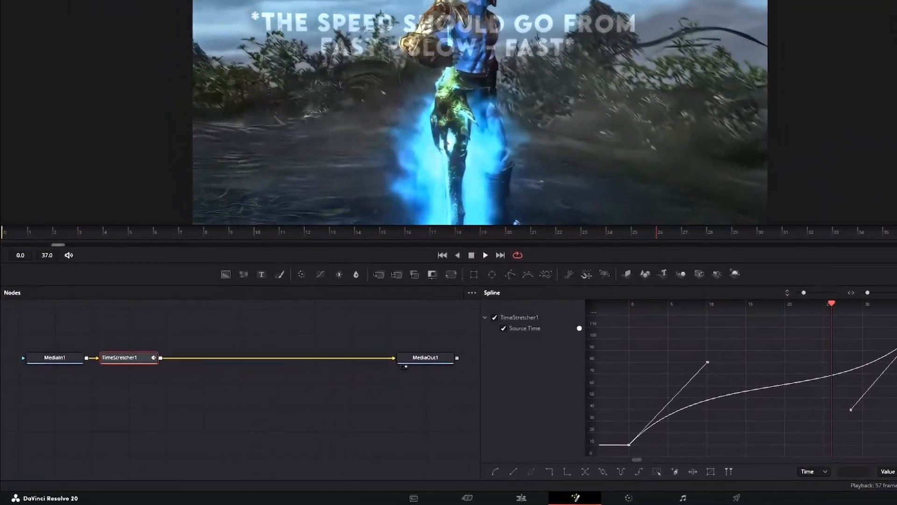
# Add a Transform node after TimeStretcher1 and keyframe its Size at 0.7 on frame 0 and 1.4 on frame 38.
pyautogui.hotkey('shift', 'space')
pyautogui.write('transform')
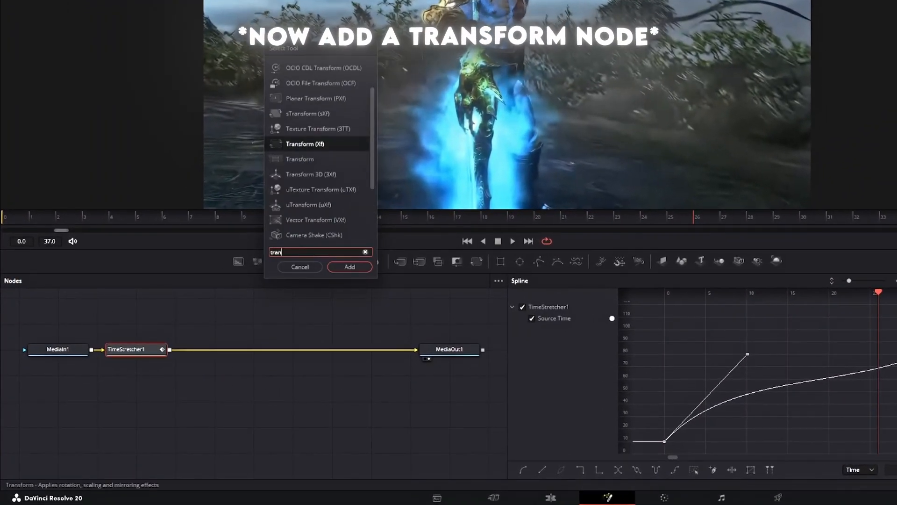
pyautogui.press('Return')
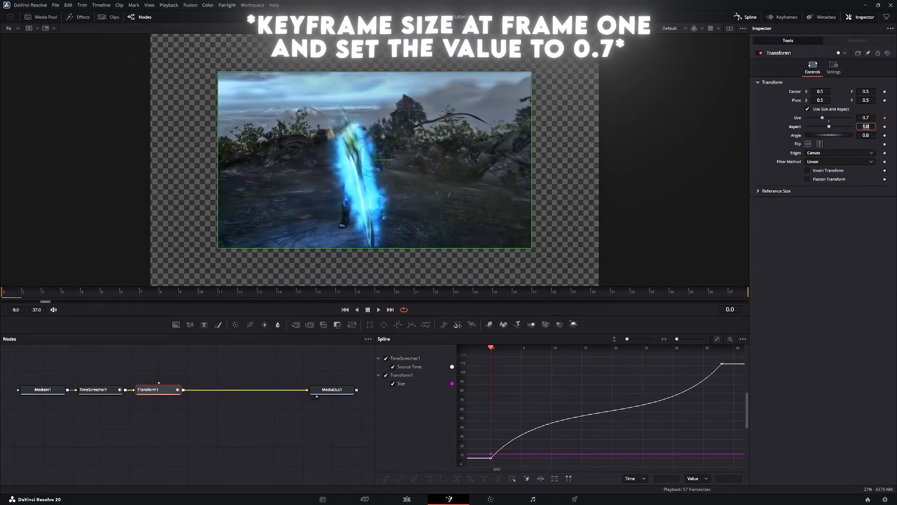
pyautogui.doubleClick(866, 118)
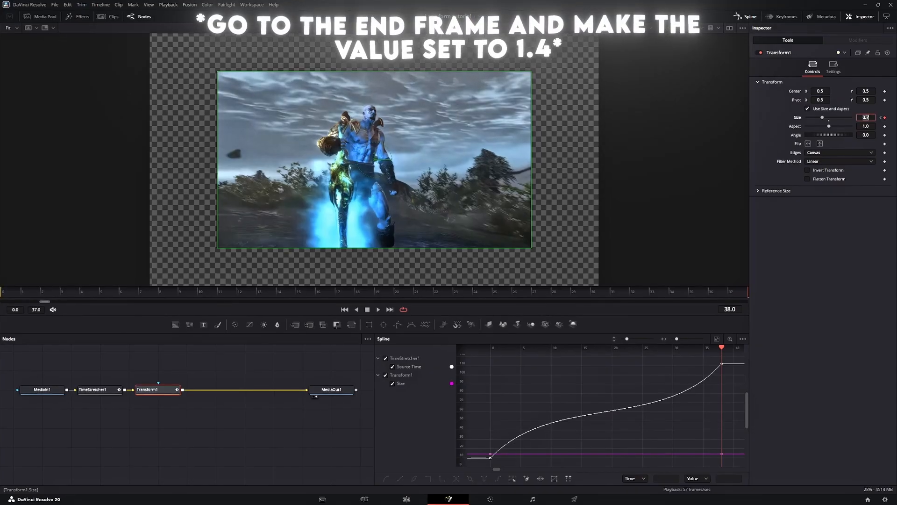
pyautogui.write('1.4')
pyautogui.press('Tab')
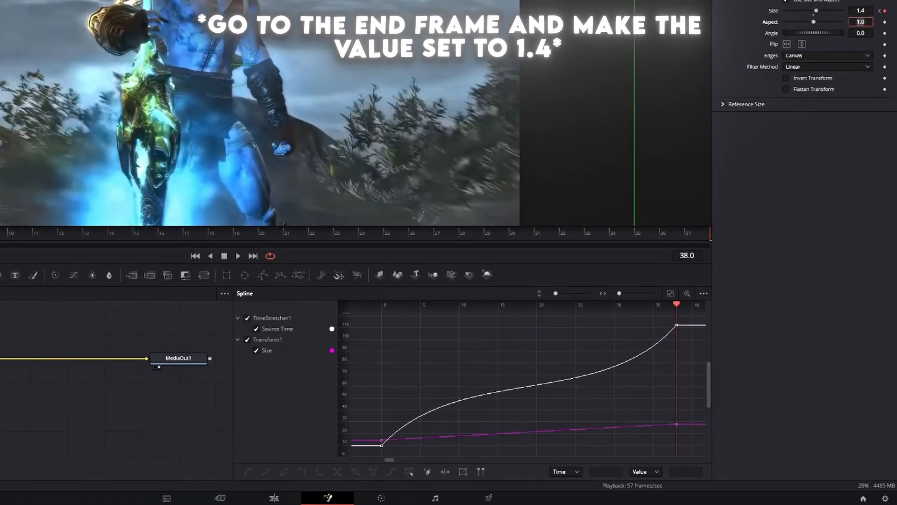
# Isolate the Transform Size curve, shape it into a fast-slow-fast ramp, and play the zoom from frame 0.
pyautogui.click(247, 319)
pyautogui.click(670, 293)
pyautogui.moveTo(693, 313); pyautogui.dragTo(367, 453)
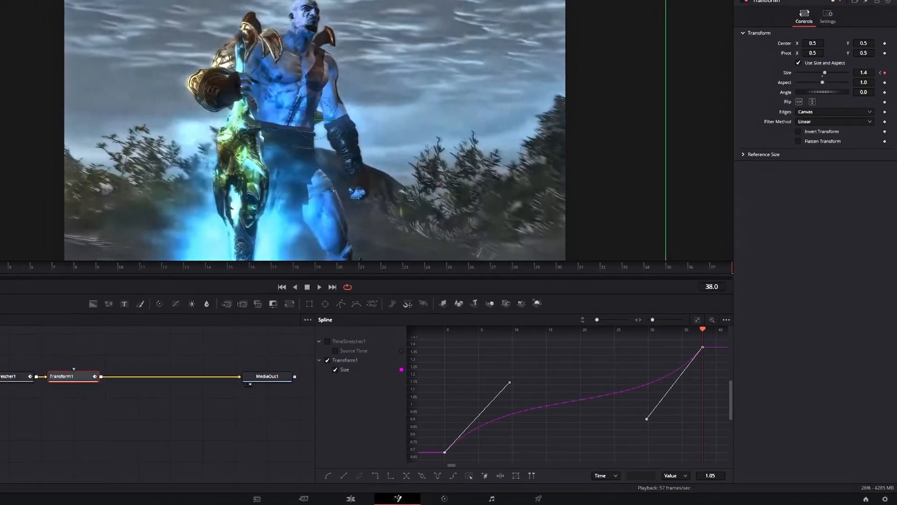
pyautogui.moveTo(711, 233); pyautogui.dragTo(4, 292)
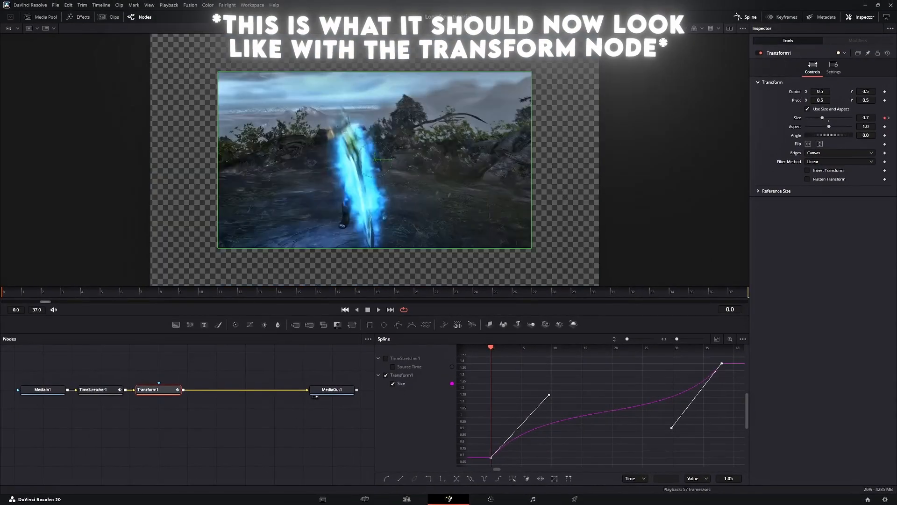
pyautogui.press('space')
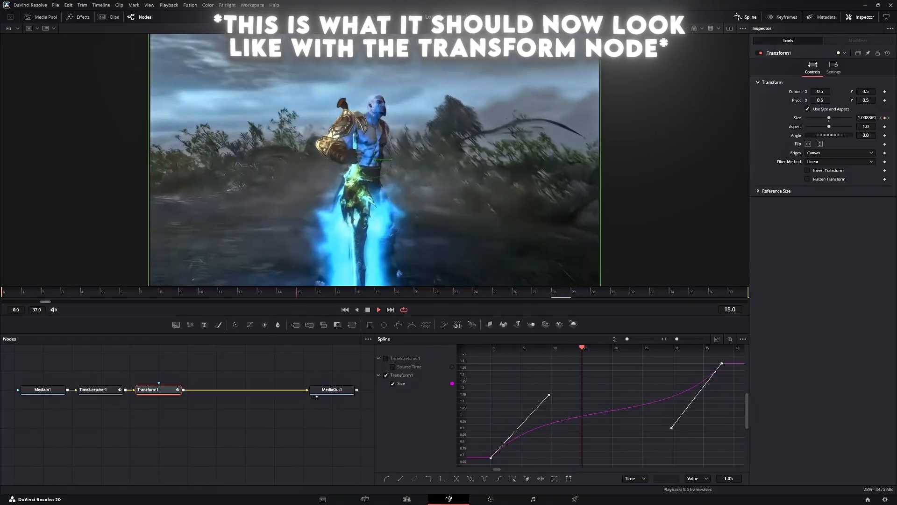
pyautogui.press('space')
# Add a Tracker node after Transform1 and place its tracking point on the character's face at frame 38.
pyautogui.hotkey('shift', 'space')
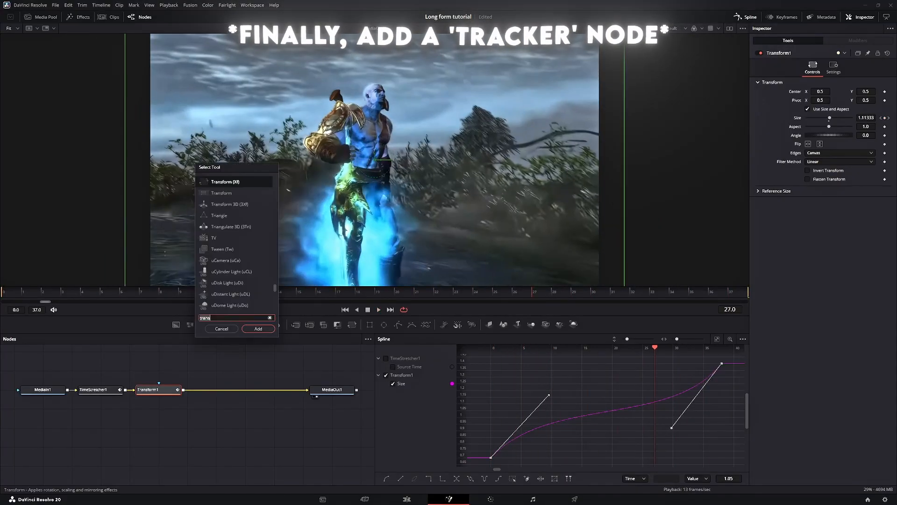
pyautogui.write('tra')
pyautogui.press('Return')
pyautogui.press('Home')
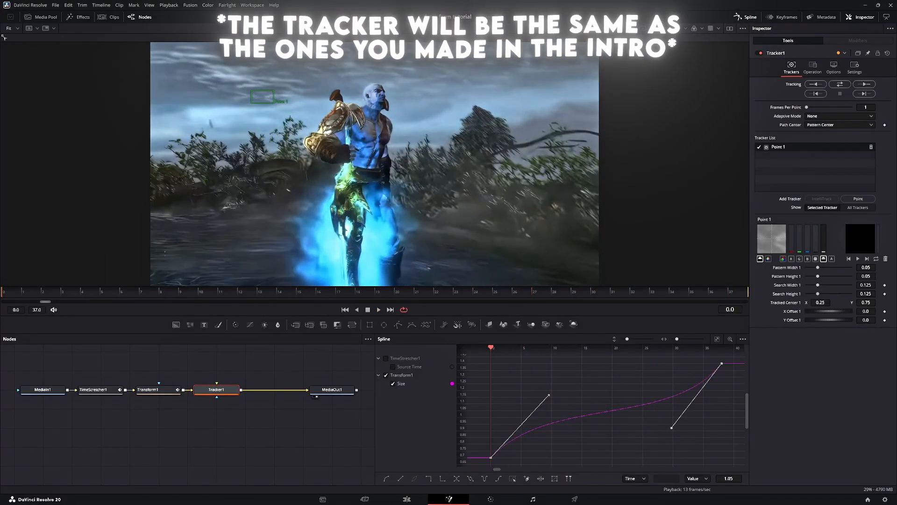
pyautogui.moveTo(262, 97); pyautogui.dragTo(371, 65)
pyautogui.press('End')
# Configure the tracker with Adaptive Mode Best match and Merge BG only, and track the point in reverse from frame 38.
pyautogui.click(840, 116)
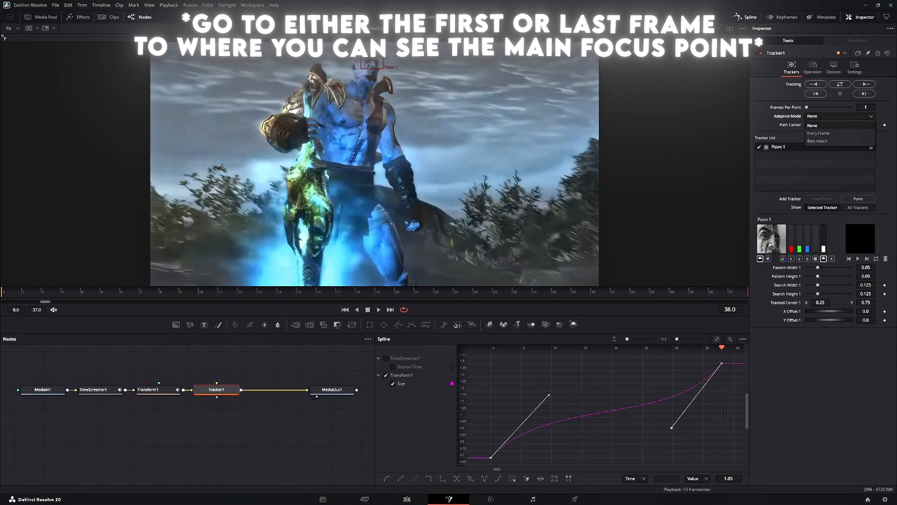
pyautogui.click(813, 125)
pyautogui.click(813, 68)
pyautogui.click(840, 92)
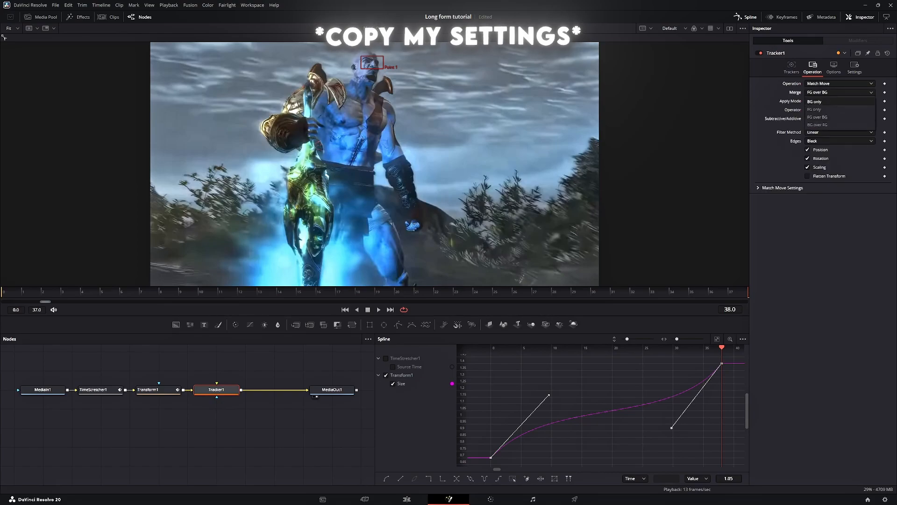
pyautogui.click(826, 101)
pyautogui.click(792, 68)
pyautogui.click(815, 85)
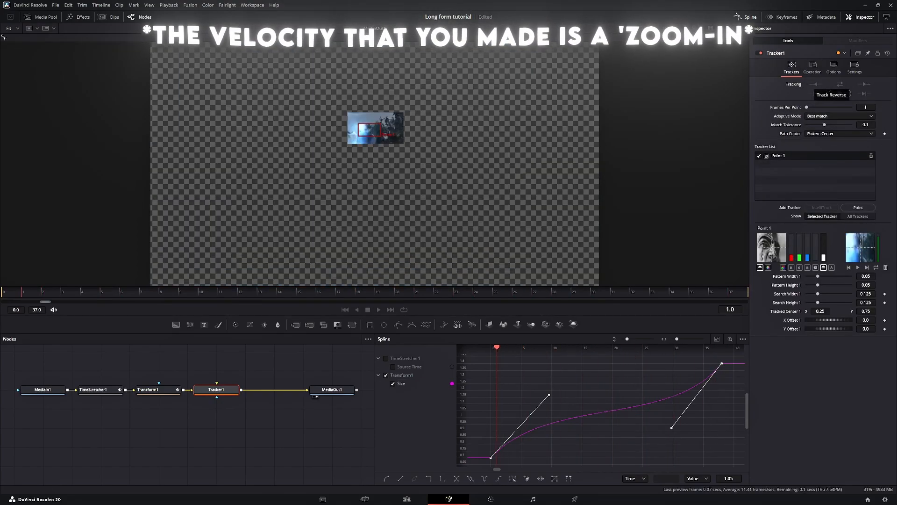
# On the edit timeline, temporarily disable track V2 and set the first Scenepack1.mkv clip's Zoom to 1.424 and Position to X 54.532, Y -11.310.
pyautogui.click(406, 499)
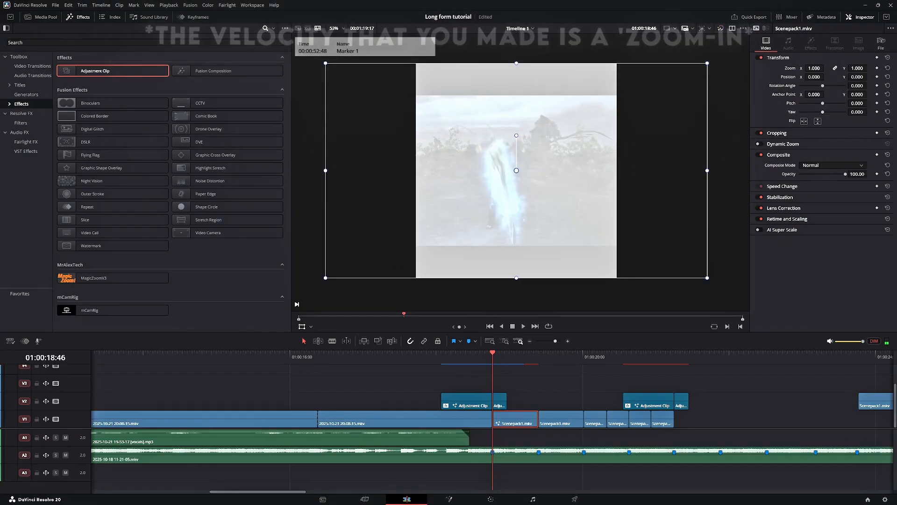
pyautogui.click(55, 401)
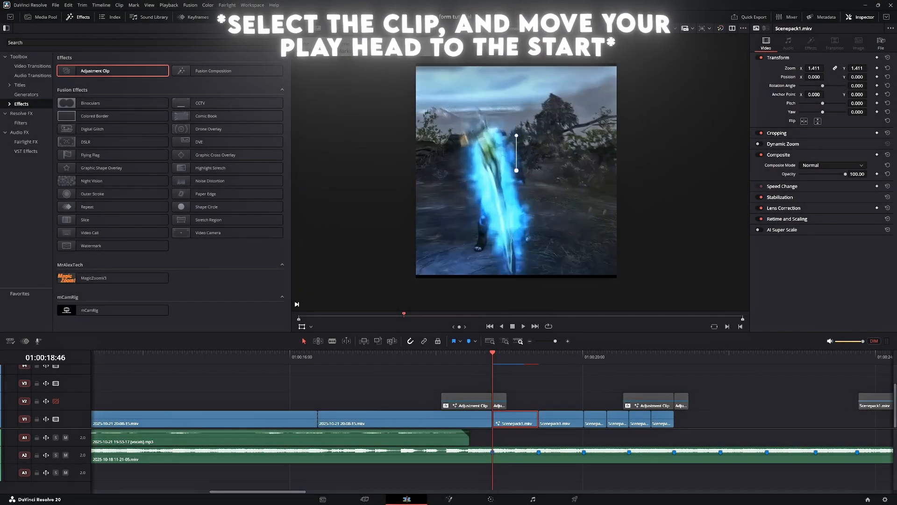
pyautogui.moveTo(814, 68); pyautogui.dragTo(820, 68)
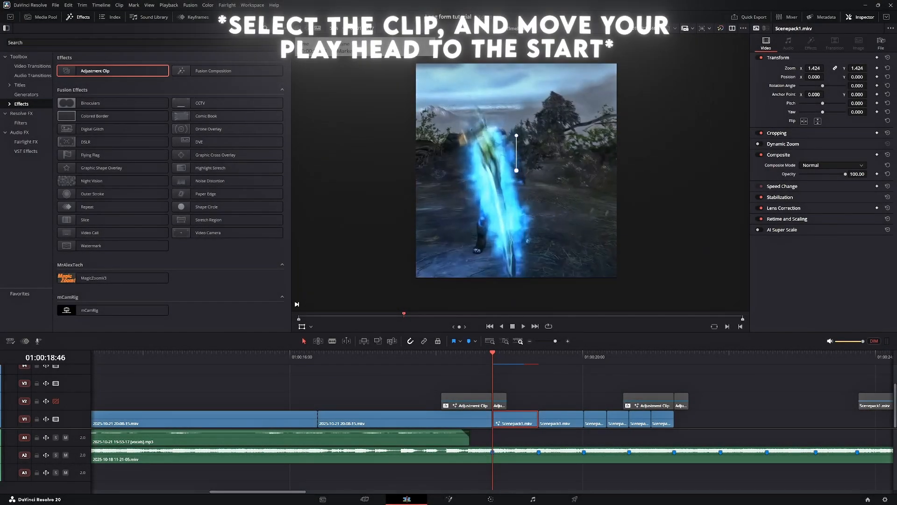
pyautogui.moveTo(516, 170); pyautogui.dragTo(536, 173)
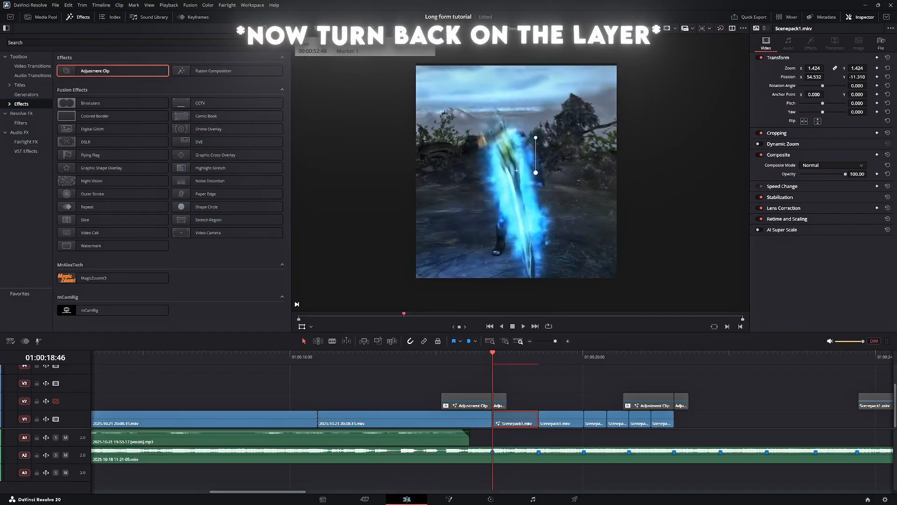
pyautogui.click(56, 401)
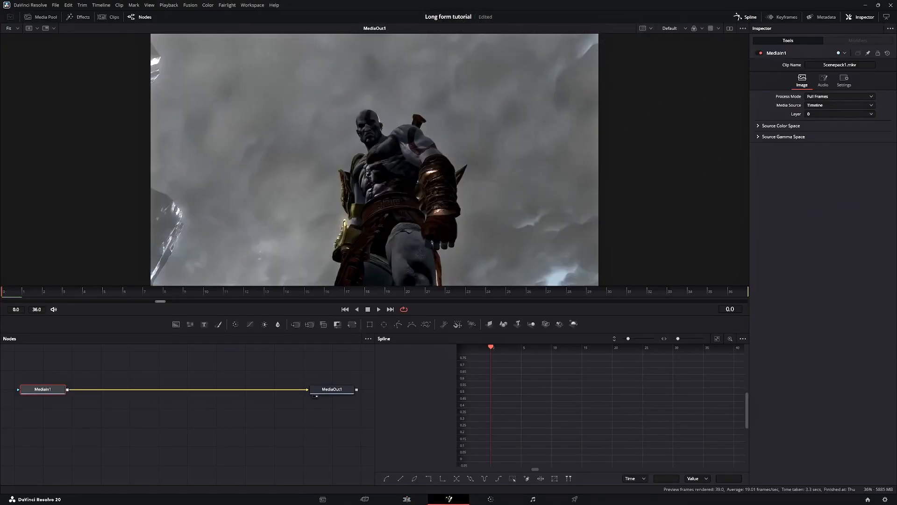
# Add a Time Stretcher node after MediaIn1 in the next Scenepack1.mkv clip's Fusion composition at frame 0.
pyautogui.hotkey('shift', 'space')
pyautogui.write('trac')
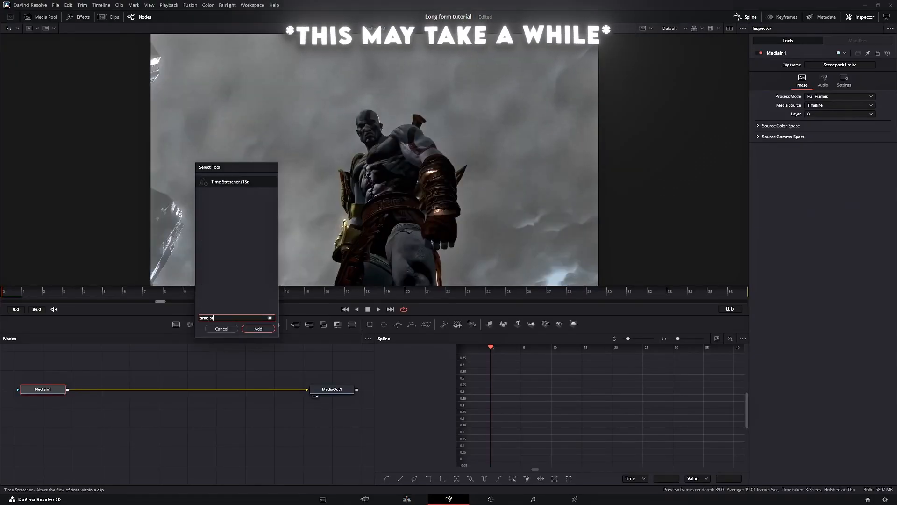
pyautogui.write('r')
pyautogui.press('Return')
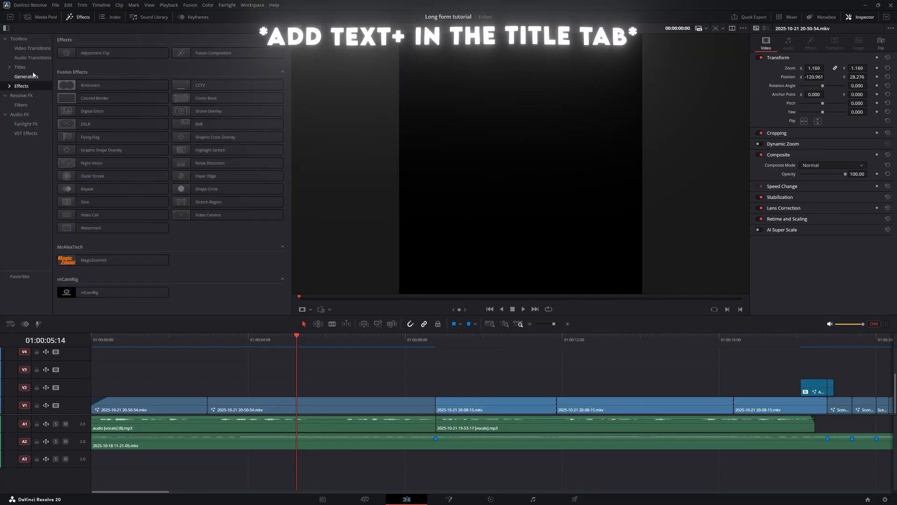
# Place a Text+ title on track V2 at the very start of the edit timeline.
pyautogui.click(20, 67)
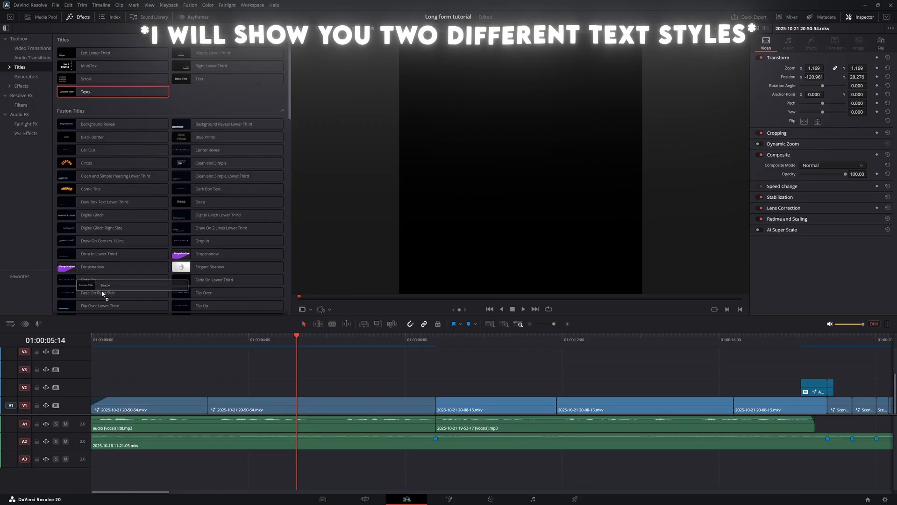
pyautogui.moveTo(102, 293); pyautogui.dragTo(108, 387)
pyautogui.press('Home')
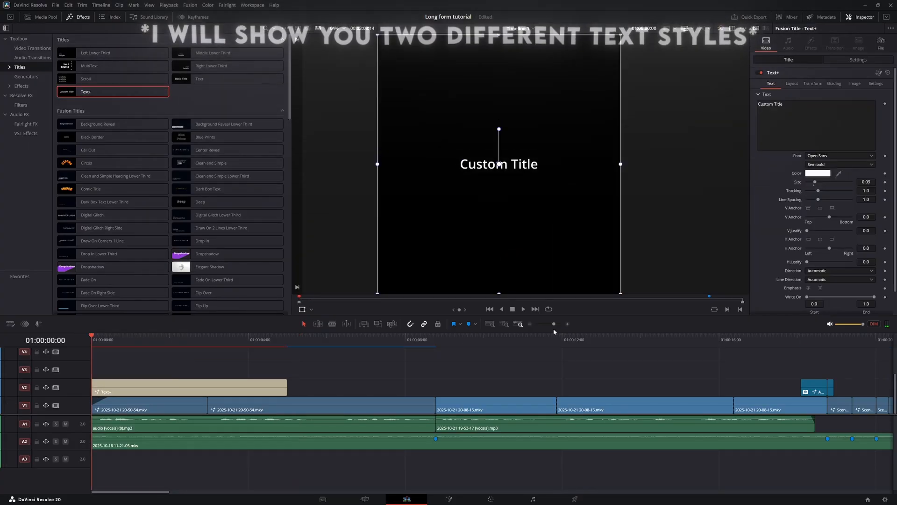
pyautogui.moveTo(554, 330); pyautogui.dragTo(555, 331)
pyautogui.moveTo(104, 340); pyautogui.dragTo(107, 339)
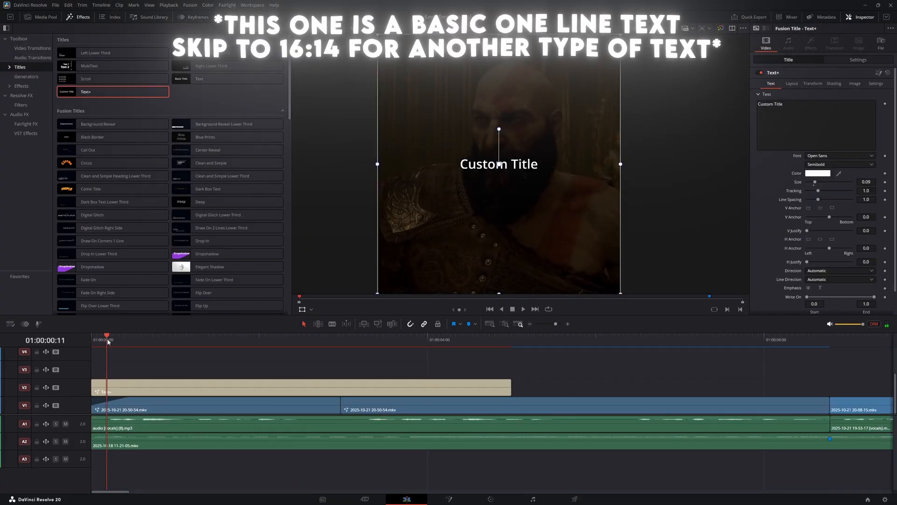
# Replace the title's default text with "you will die kratos of sparta".
pyautogui.press('space')
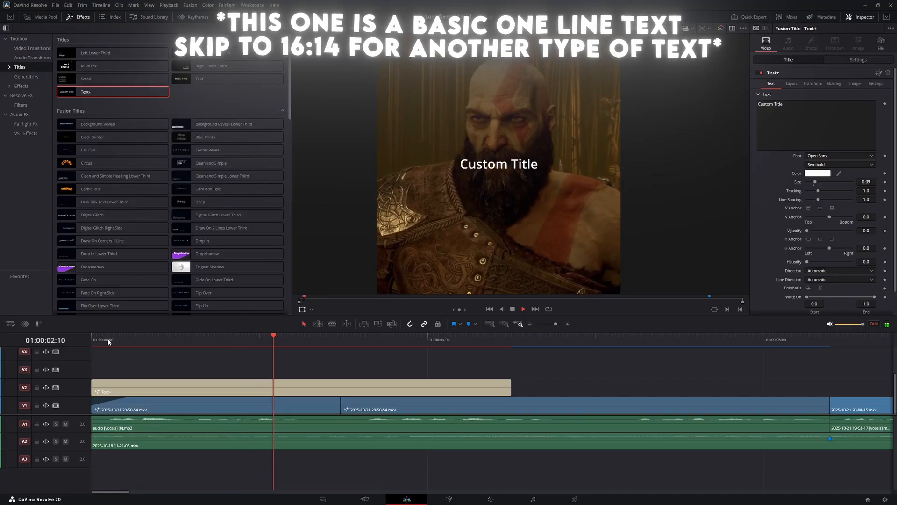
pyautogui.moveTo(109, 341); pyautogui.dragTo(130, 342)
pyautogui.click(145, 386)
pyautogui.click(833, 108)
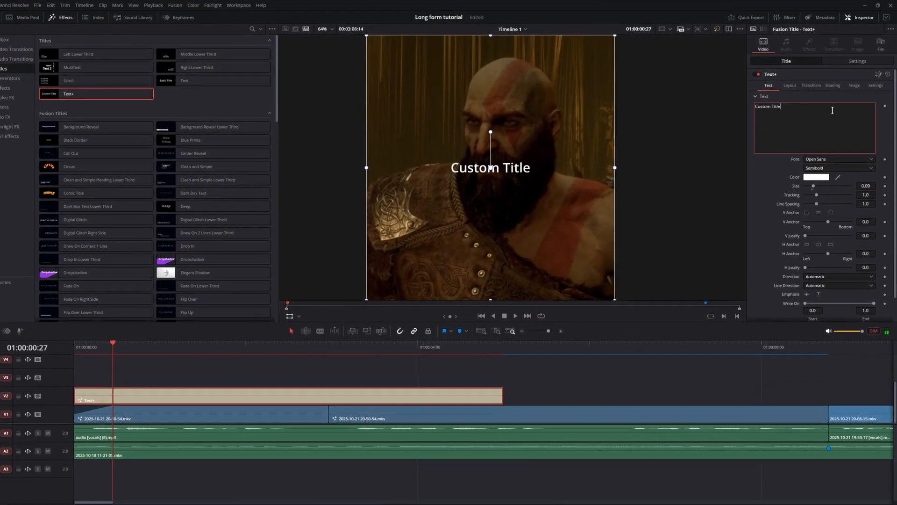
pyautogui.hotkey('ctrl', 'a')
pyautogui.press('BackSpace')
pyautogui.write('you wi')
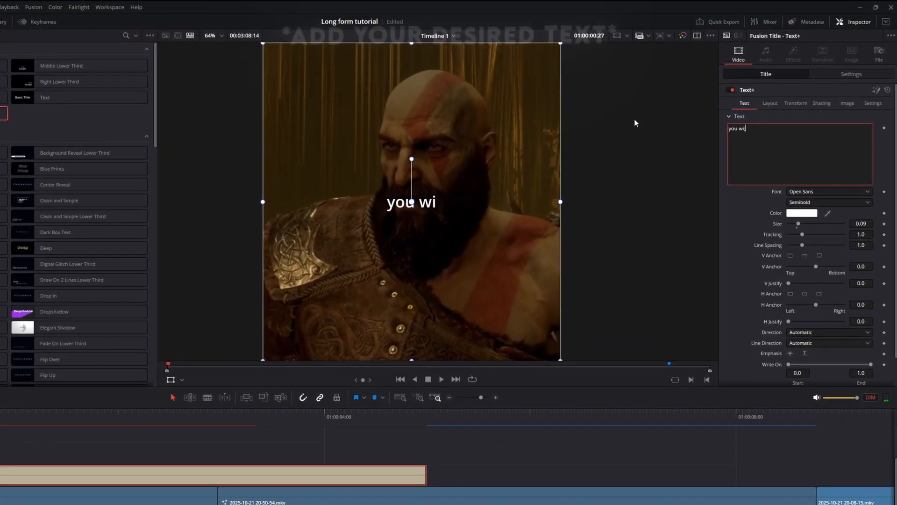
pyautogui.write('ll die kr')
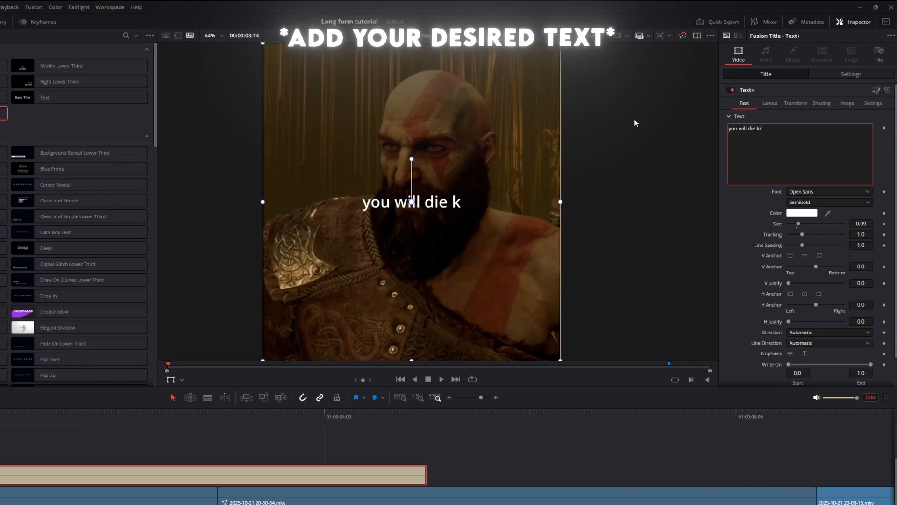
pyautogui.write('atos of spart')
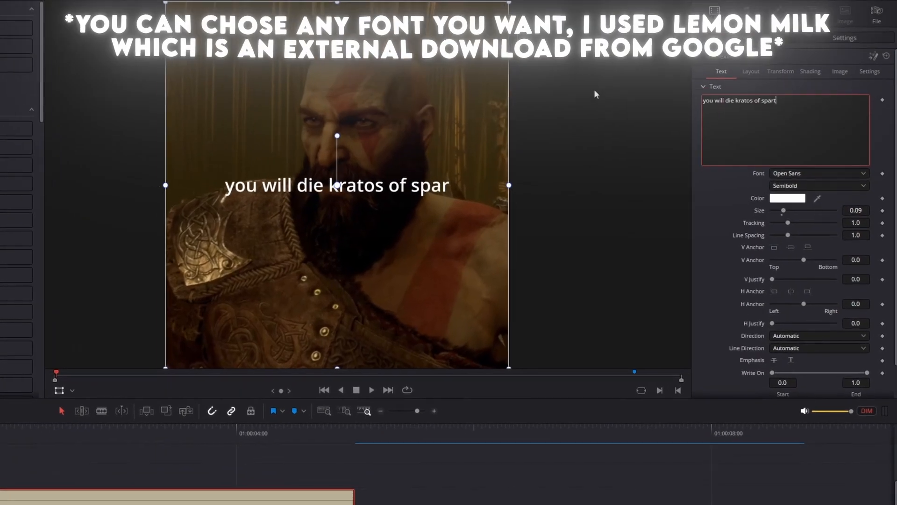
pyautogui.write('a')
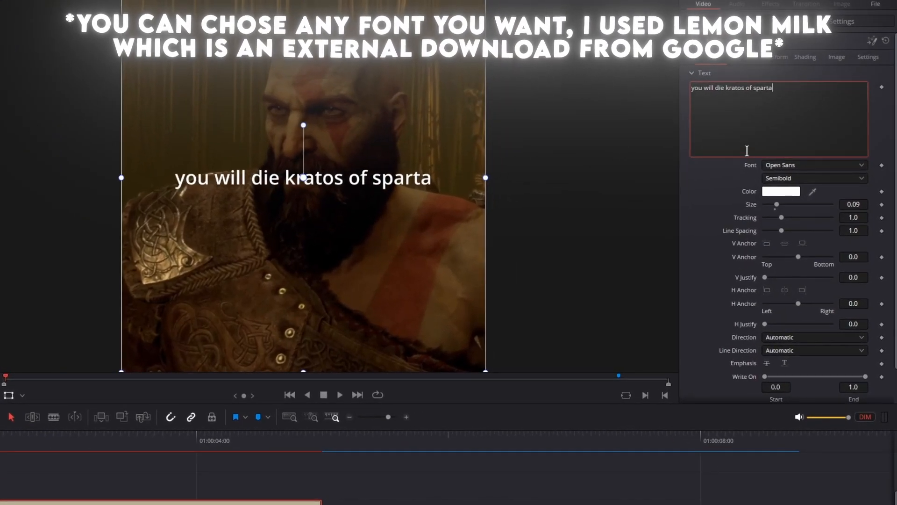
# Set the title's font to LEMON MILK Medium, its Size to 0.0375 and its Tracking to 1.091.
pyautogui.click(766, 162)
pyautogui.write('lem')
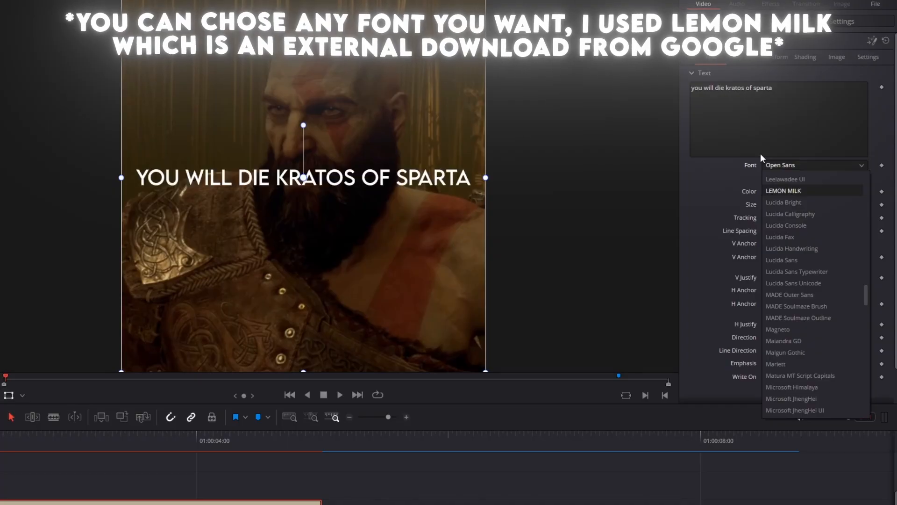
pyautogui.press('Return')
pyautogui.click(781, 177)
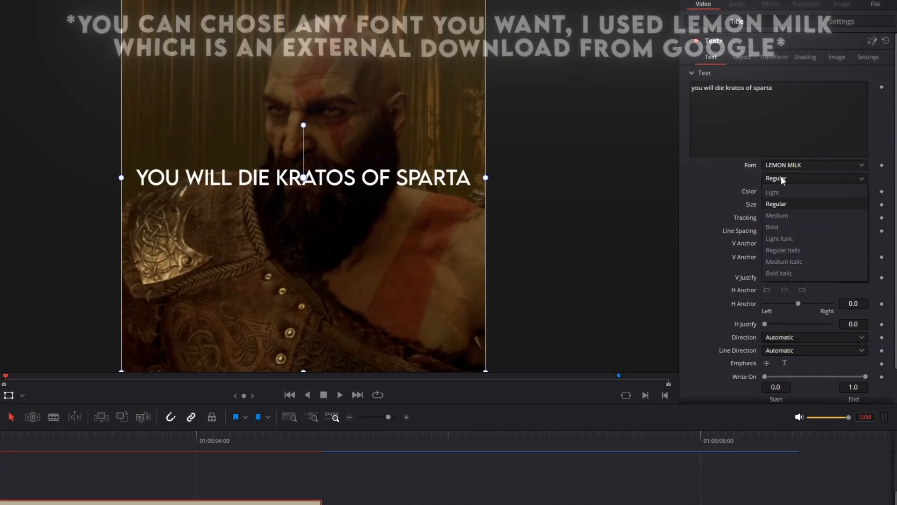
pyautogui.click(782, 215)
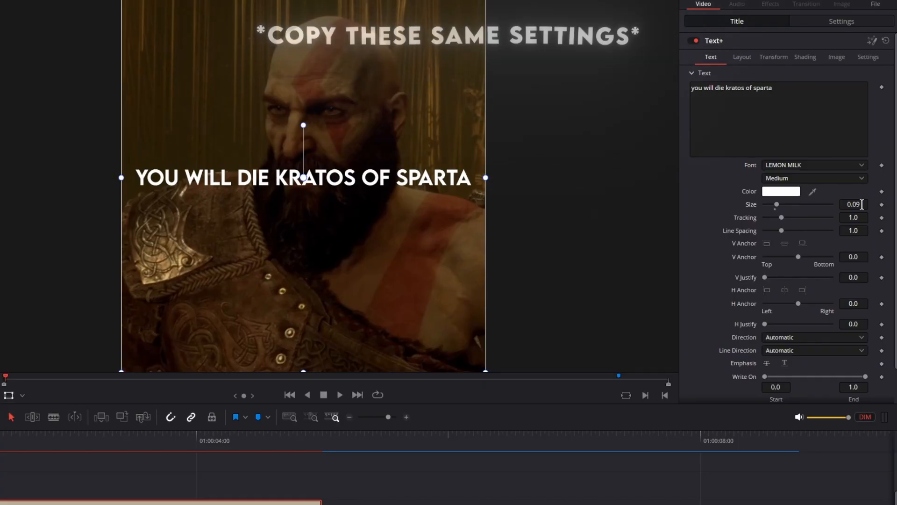
pyautogui.moveTo(861, 204); pyautogui.dragTo(794, 204)
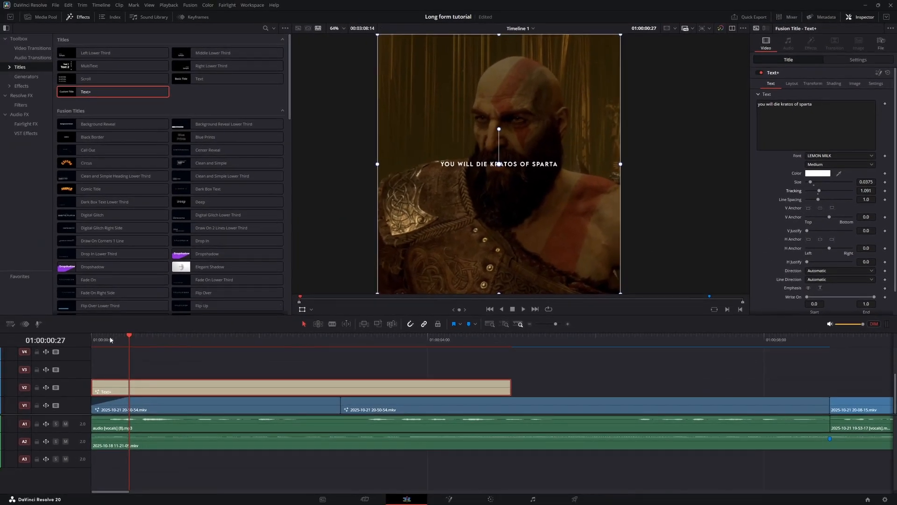
# Trim the title to run from 01:00:00:10 to about 01:00:02:33, with a 10-frame fade-in and a 20-frame fade-out.
pyautogui.click(111, 339)
pyautogui.moveTo(94, 385); pyautogui.dragTo(107, 386)
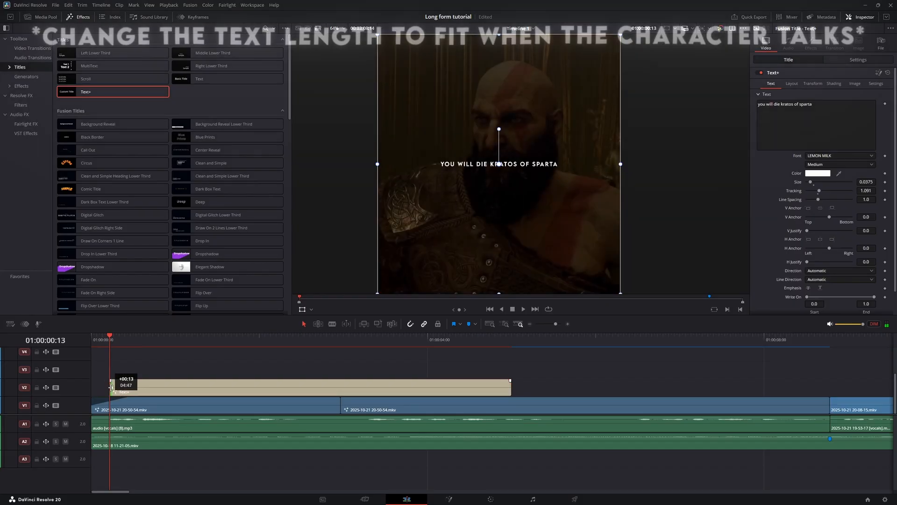
pyautogui.click(509, 390)
pyautogui.moveTo(510, 390); pyautogui.dragTo(278, 381)
pyautogui.moveTo(106, 381); pyautogui.dragTo(117, 380)
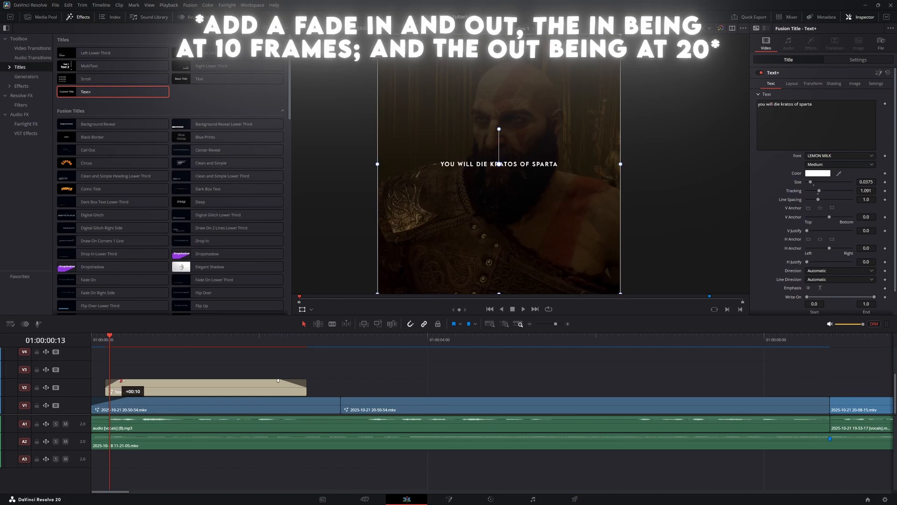
pyautogui.click(88, 336)
pyautogui.press('space')
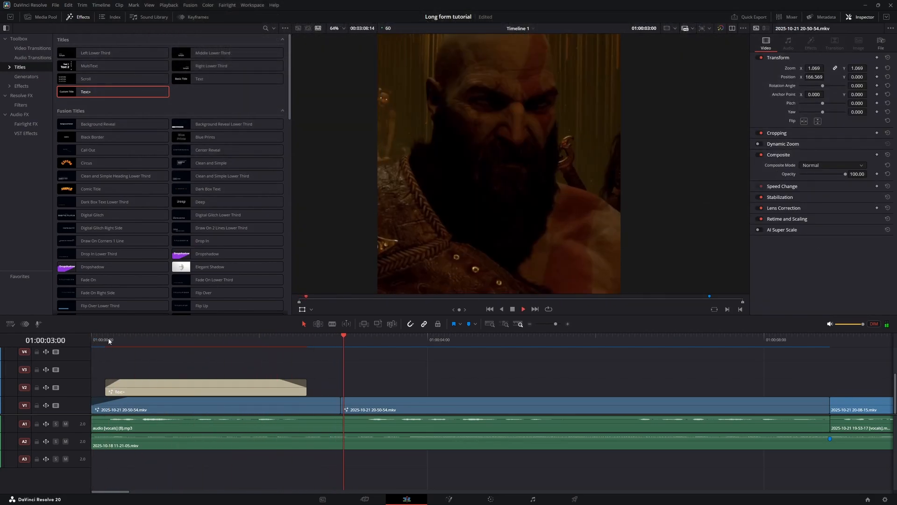
pyautogui.moveTo(112, 341)
pyautogui.mouseDown()
pyautogui.moveTo(155, 346)
pyautogui.moveTo(105, 341)
pyautogui.mouseUp()
# In the title's Fusion composition, add a Shadow node after Template with Softness 0.01181, and duplicate it in line before MediaOut1.
pyautogui.click(198, 393)
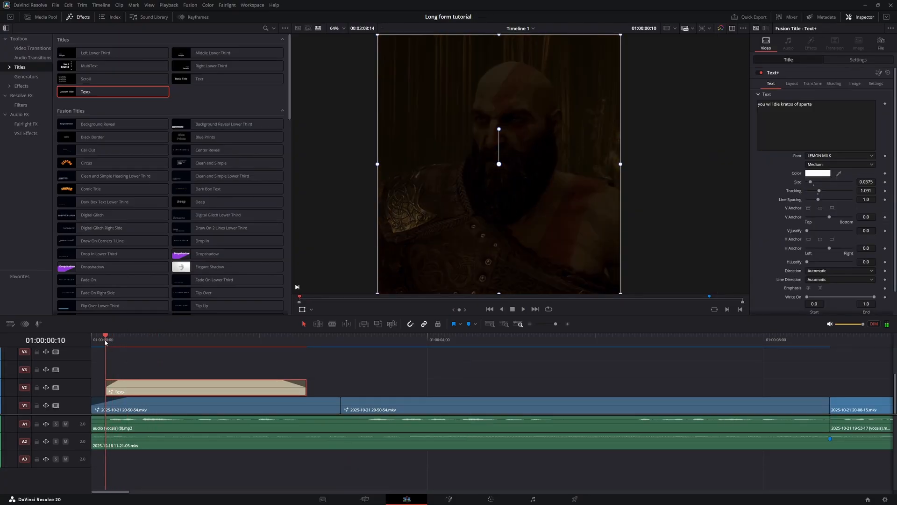
pyautogui.moveTo(555, 324); pyautogui.dragTo(558, 325)
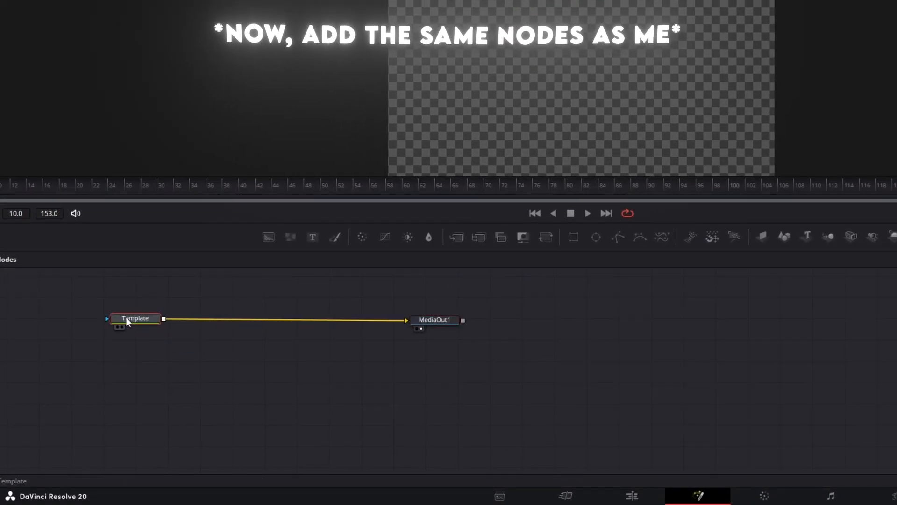
pyautogui.hotkey('shift', 'space')
pyautogui.write('shadow')
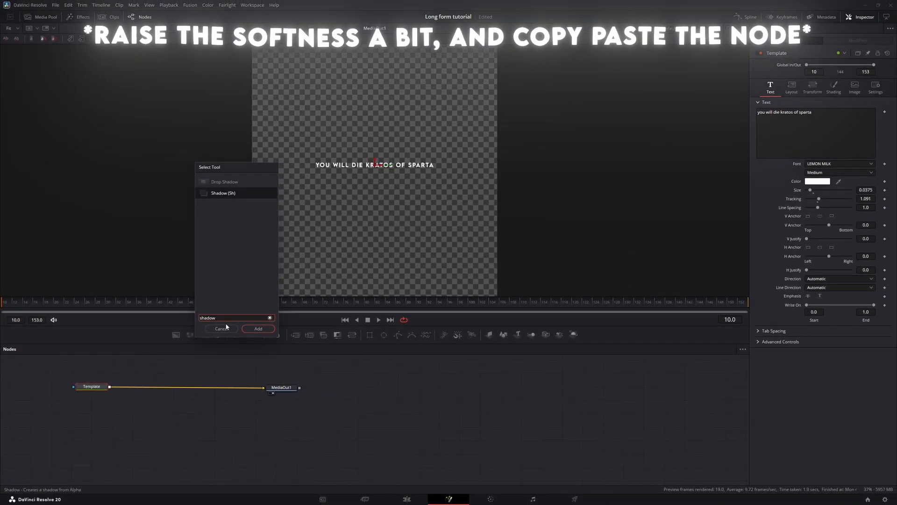
pyautogui.click(258, 328)
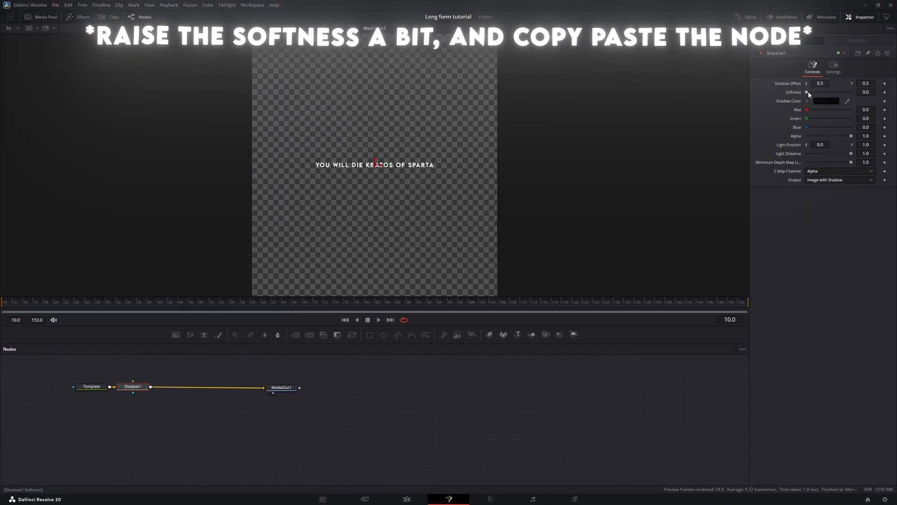
pyautogui.moveTo(814, 94); pyautogui.dragTo(818, 95)
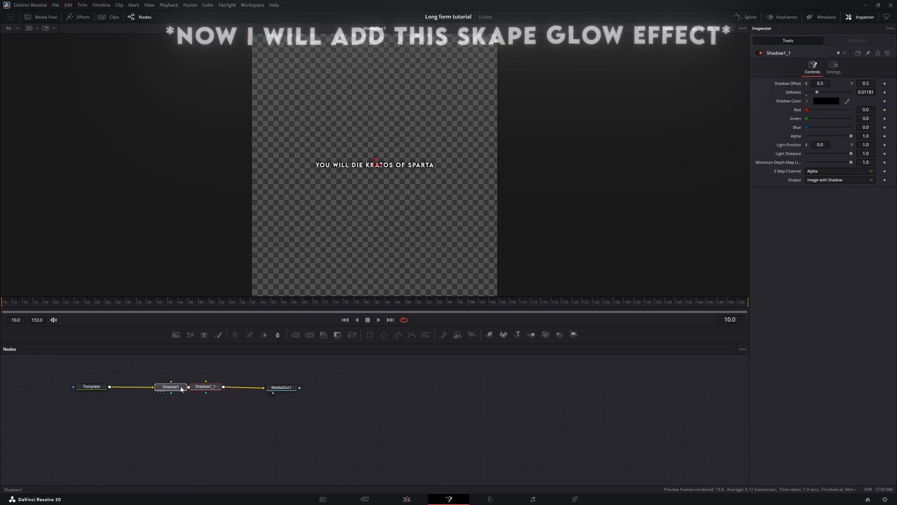
pyautogui.moveTo(181, 388); pyautogui.dragTo(174, 388)
# Find SkapeGlow.setting in the Downloads folder by searching "skape" and import it into the title's node graph.
pyautogui.press('super')
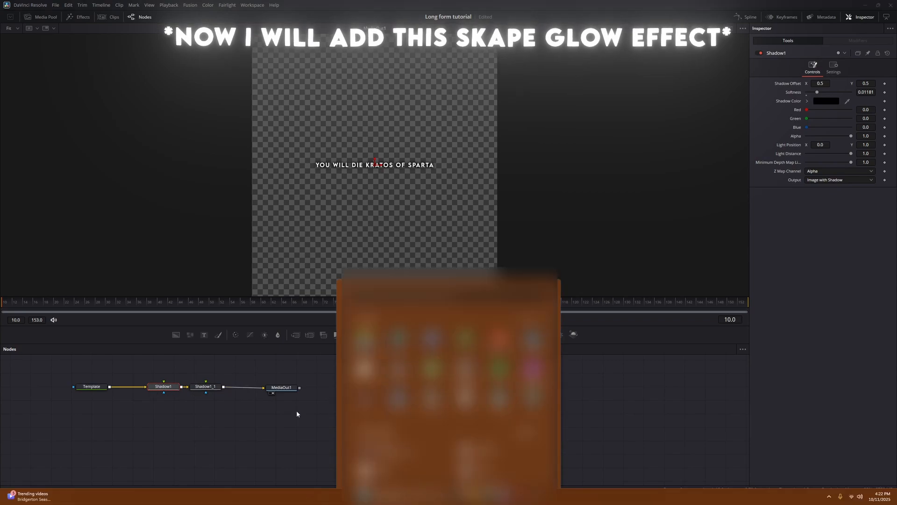
pyautogui.click(482, 495)
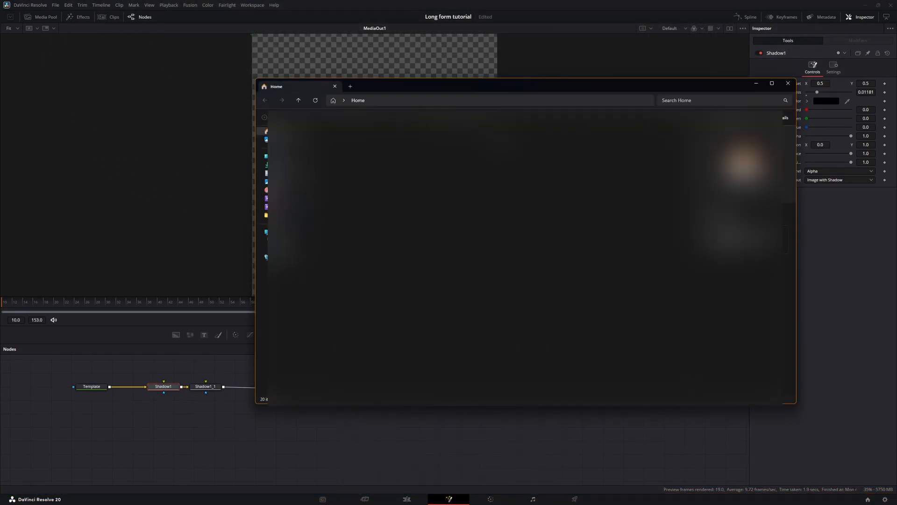
pyautogui.click(691, 104)
pyautogui.write('skape')
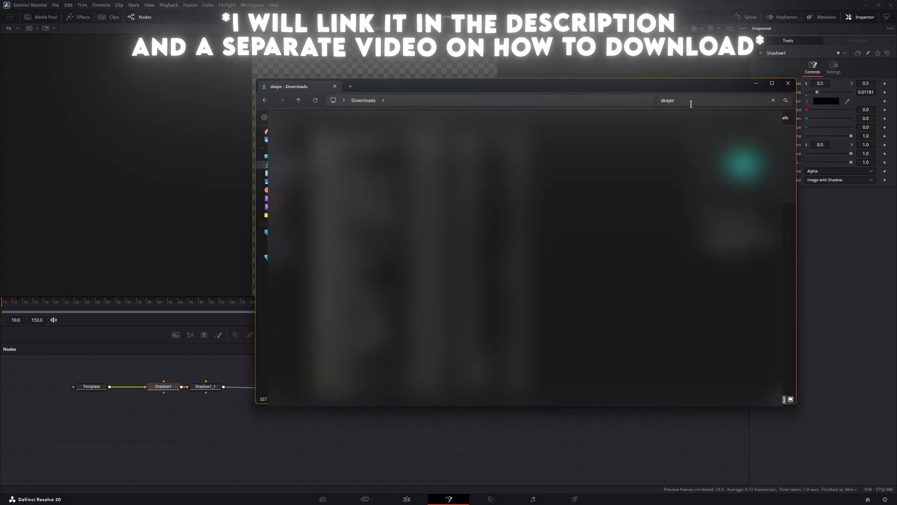
pyautogui.click(357, 160)
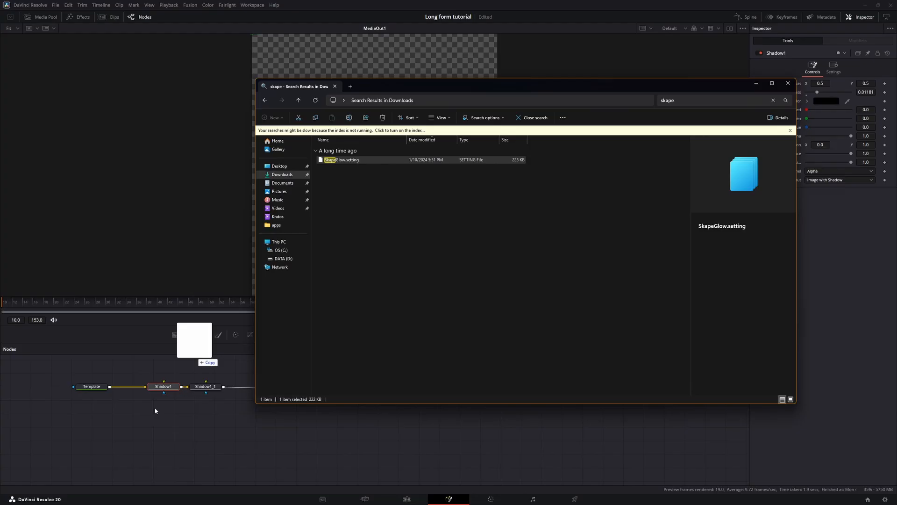
pyautogui.moveTo(154, 408); pyautogui.dragTo(155, 406)
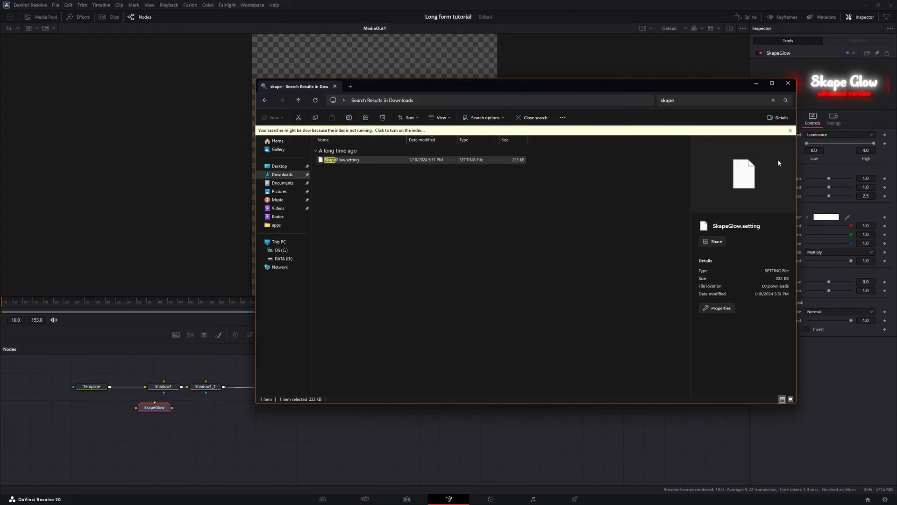
# Close the file window, insert the SkapeGlow node between Template and Shadow1, and adjust its glow settings.
pyautogui.click(788, 84)
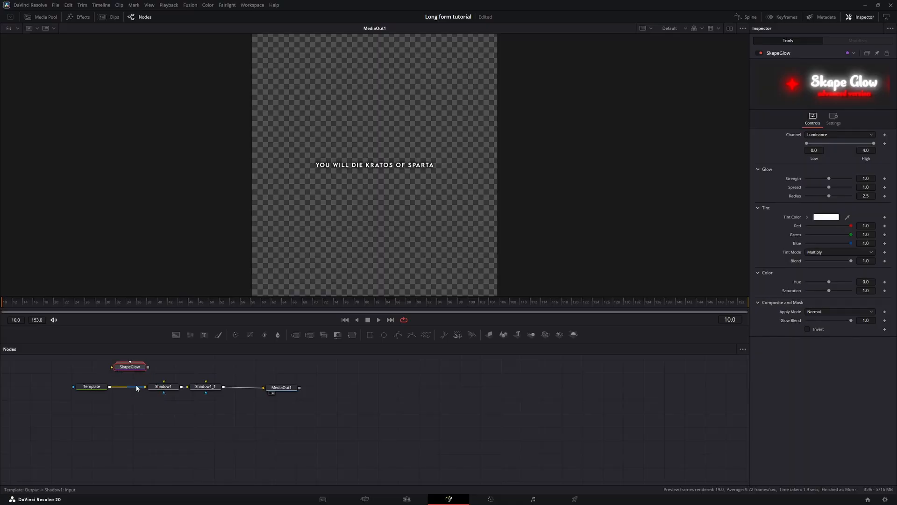
pyautogui.moveTo(137, 388)
pyautogui.mouseDown()
pyautogui.moveTo(138, 370)
pyautogui.moveTo(154, 387)
pyautogui.mouseUp()
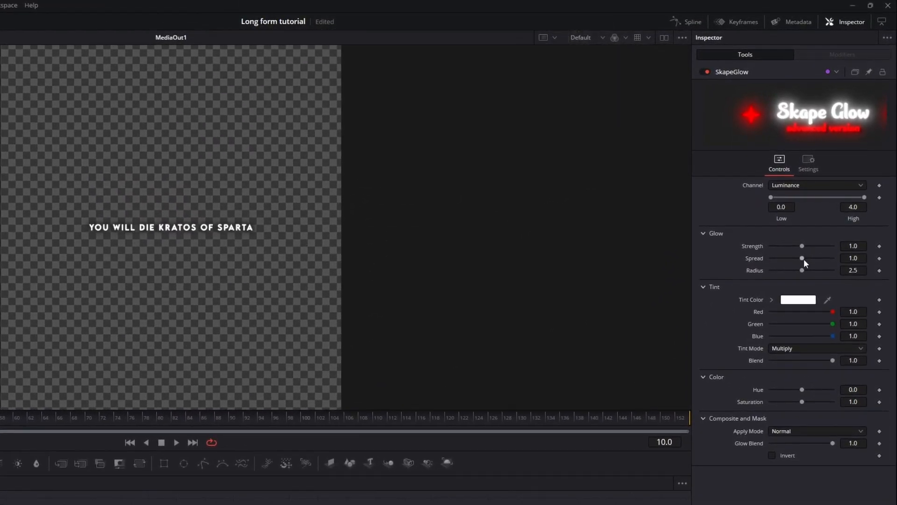
pyautogui.moveTo(804, 260)
pyautogui.mouseDown()
pyautogui.moveTo(816, 269)
pyautogui.moveTo(813, 258)
pyautogui.moveTo(816, 270)
pyautogui.moveTo(803, 246)
pyautogui.mouseUp()
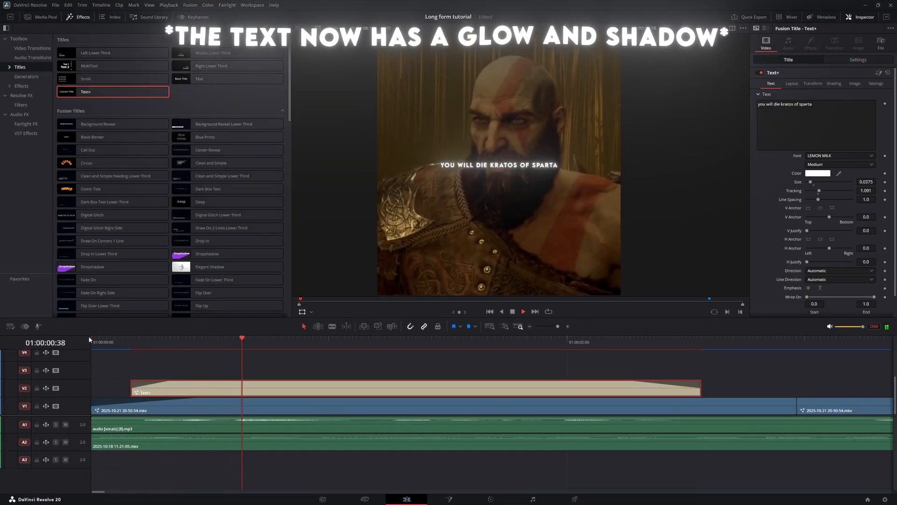
pyautogui.press('space')
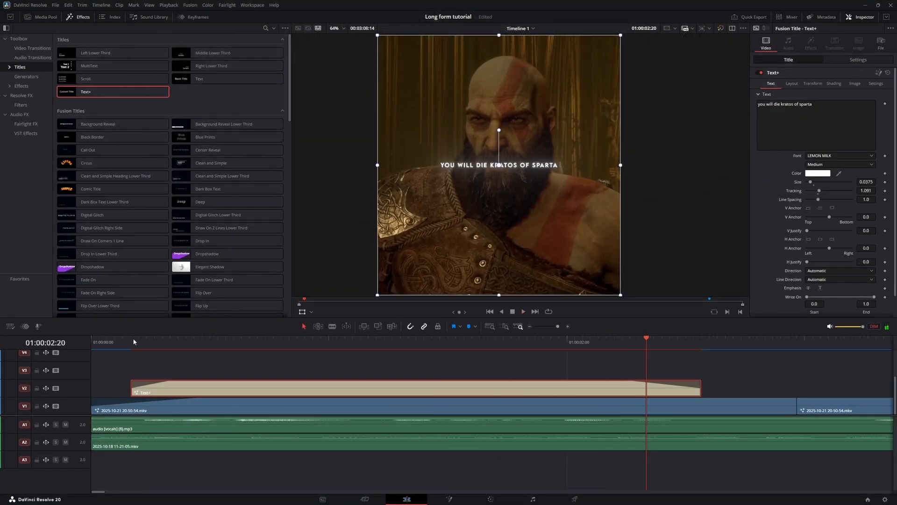
# On the edit timeline, enlarge the track area and stack duplicates of the title clip on tracks V3 to V8.
pyautogui.click(133, 340)
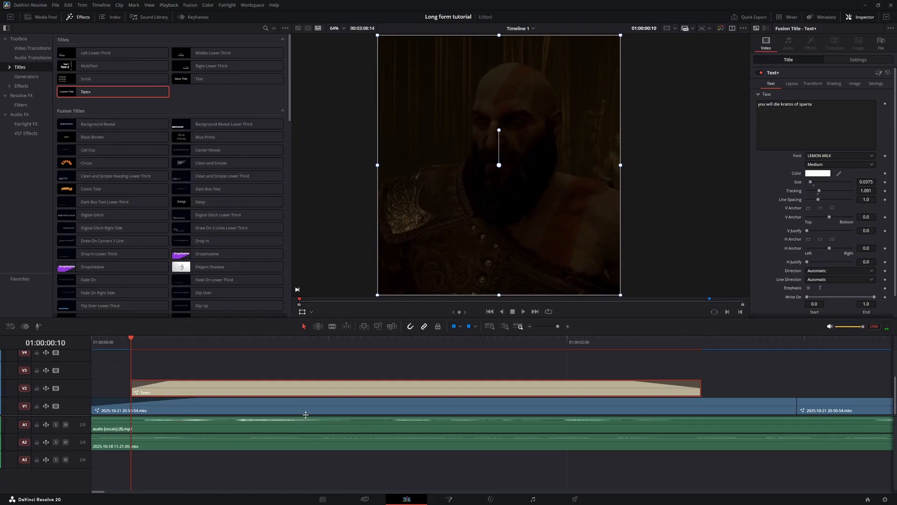
pyautogui.moveTo(305, 414); pyautogui.dragTo(306, 440)
pyautogui.moveTo(323, 318); pyautogui.dragTo(323, 190)
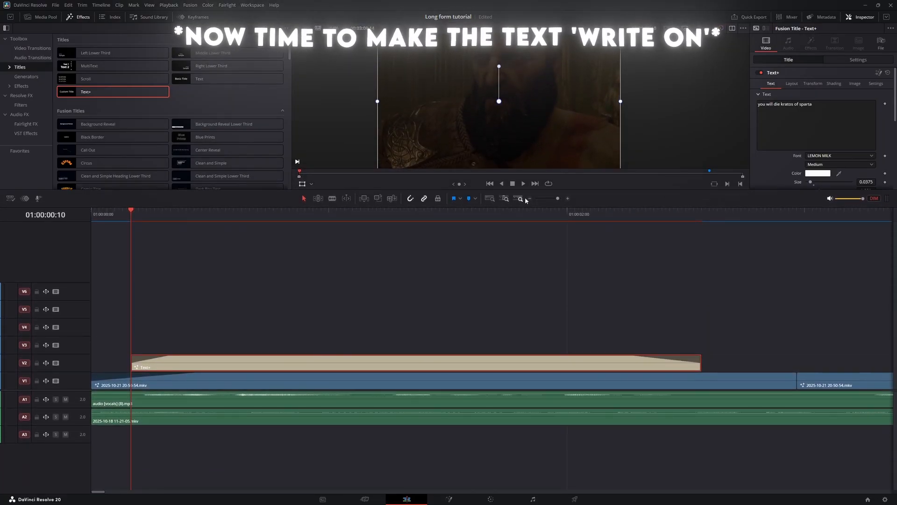
pyautogui.moveTo(558, 199); pyautogui.dragTo(556, 198)
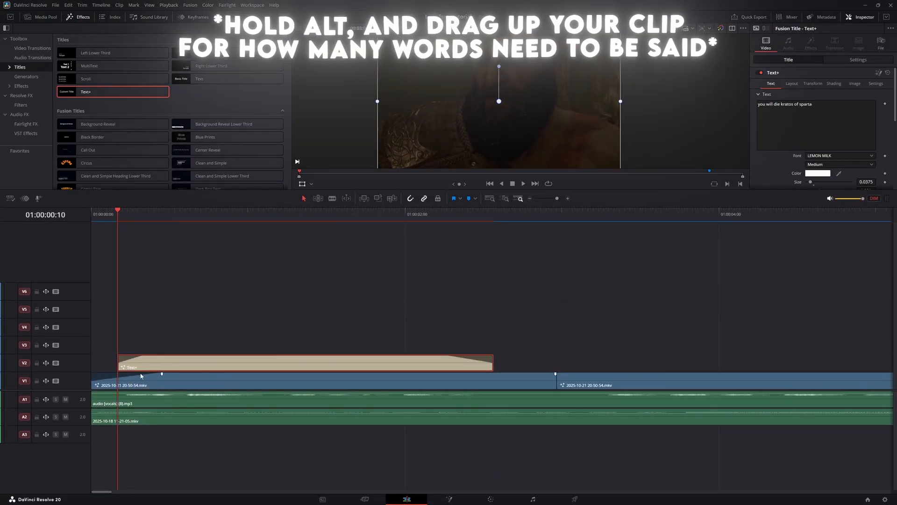
pyautogui.moveTo(132, 390); pyautogui.dragTo(145, 357)
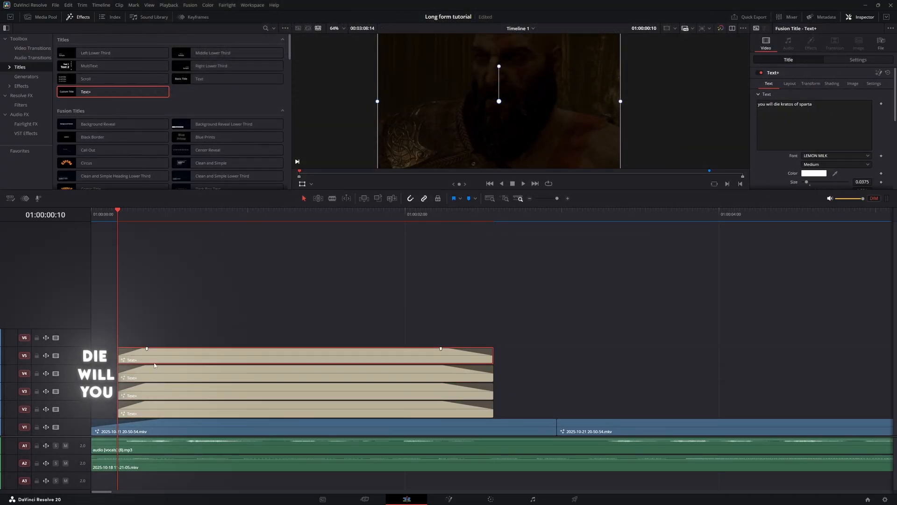
pyautogui.moveTo(210, 354); pyautogui.dragTo(216, 300)
# Replace the text of the stacked titles on V3 to V8 with one word each: you, will, die, kratos, of, sparta.
pyautogui.click(163, 390)
pyautogui.moveTo(818, 106); pyautogui.dragTo(734, 92)
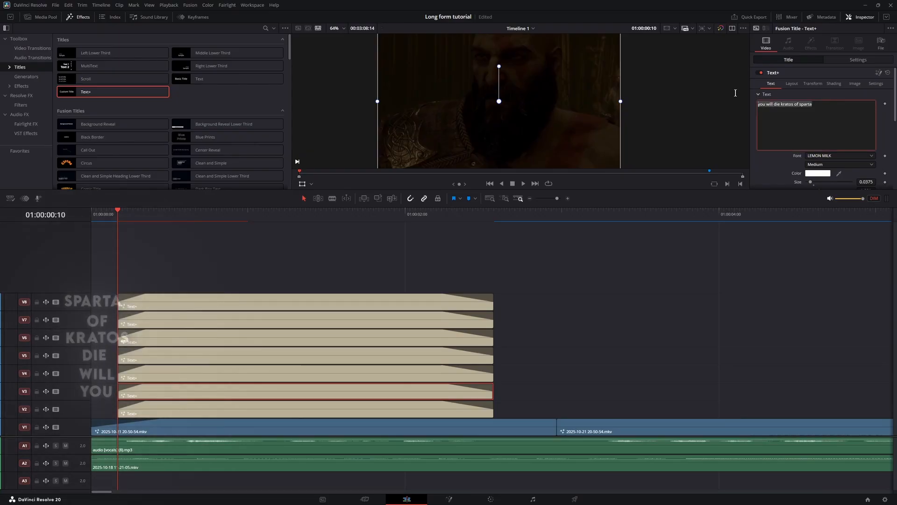
pyautogui.click(335, 376)
pyautogui.moveTo(826, 108); pyautogui.dragTo(613, 101)
pyautogui.write('will')
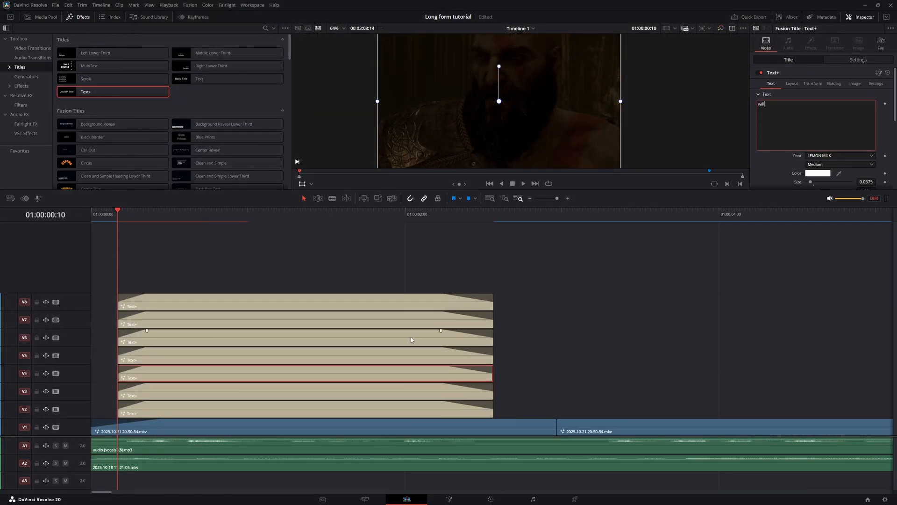
pyautogui.click(413, 354)
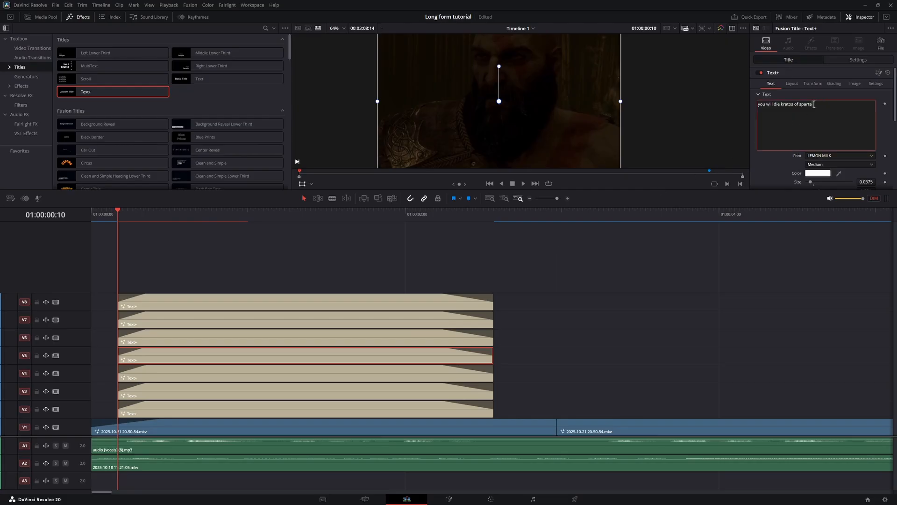
pyautogui.click(435, 331)
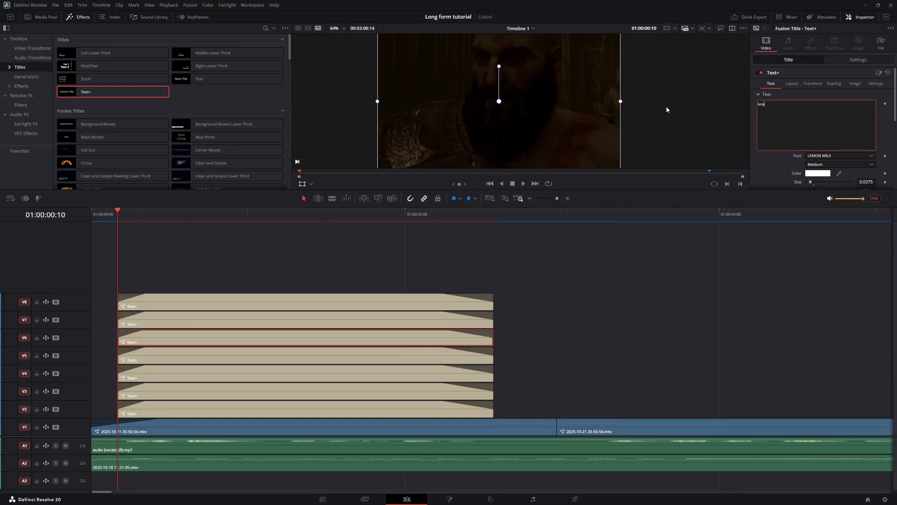
pyautogui.click(434, 318)
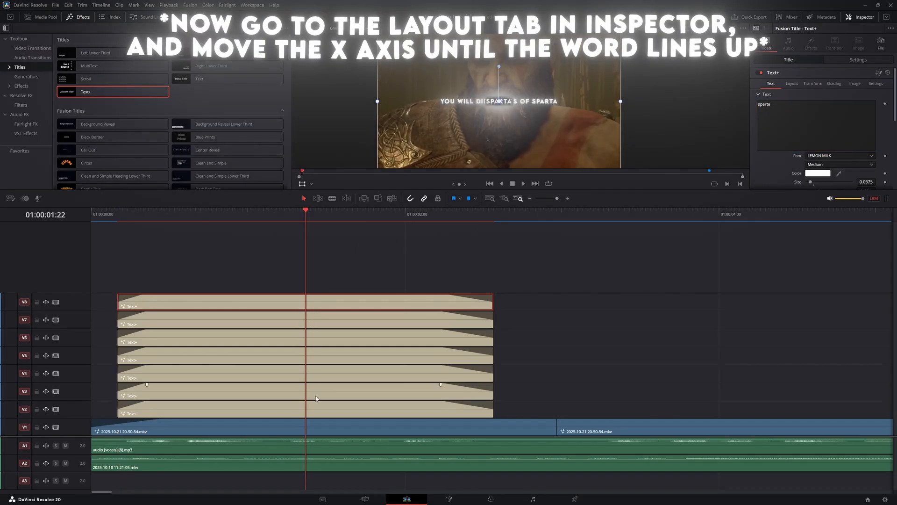
# Line up the words on V3, V4 and V5 with the full sentence by setting layout Center X to 0.288, 0.361 and 0.429.
pyautogui.click(327, 394)
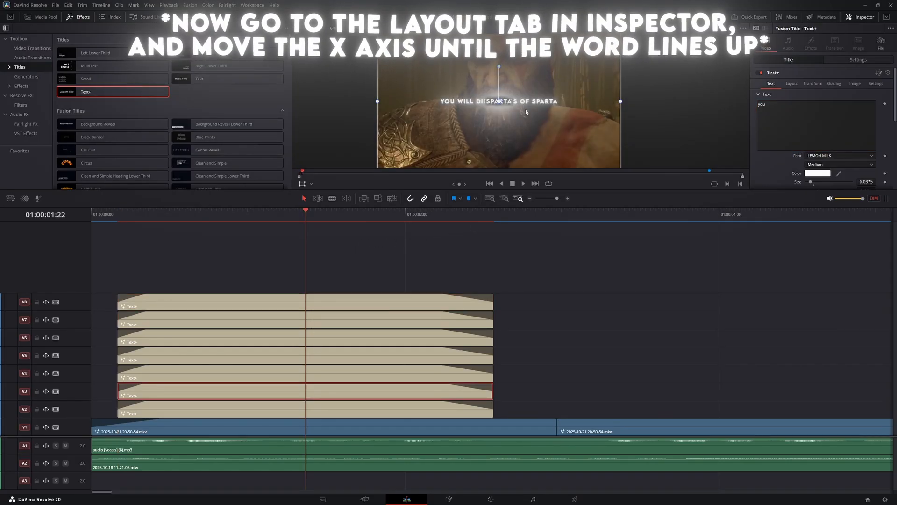
pyautogui.click(791, 83)
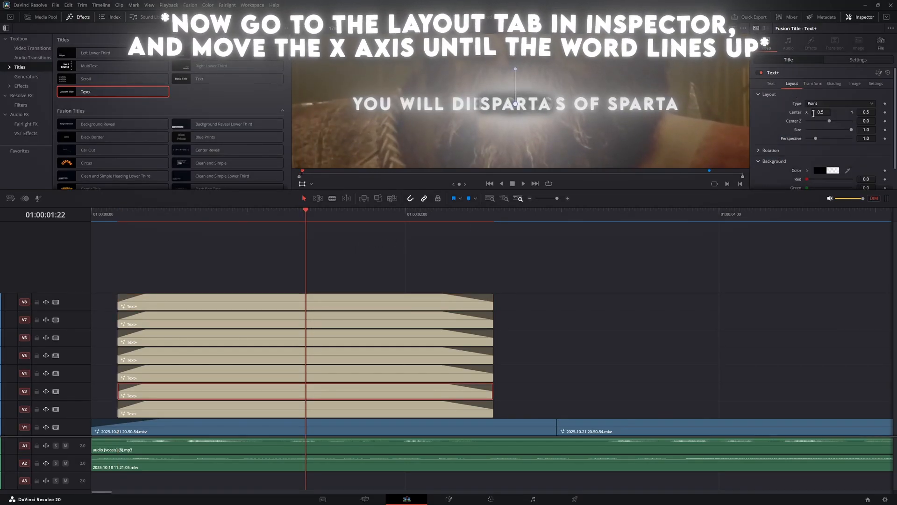
pyautogui.moveTo(821, 112); pyautogui.dragTo(779, 112)
pyautogui.click(391, 379)
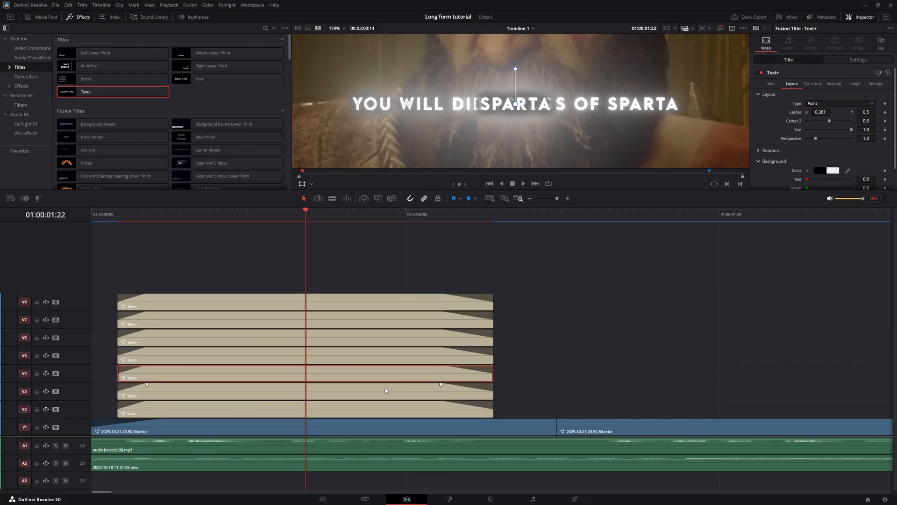
pyautogui.click(388, 355)
pyautogui.click(792, 84)
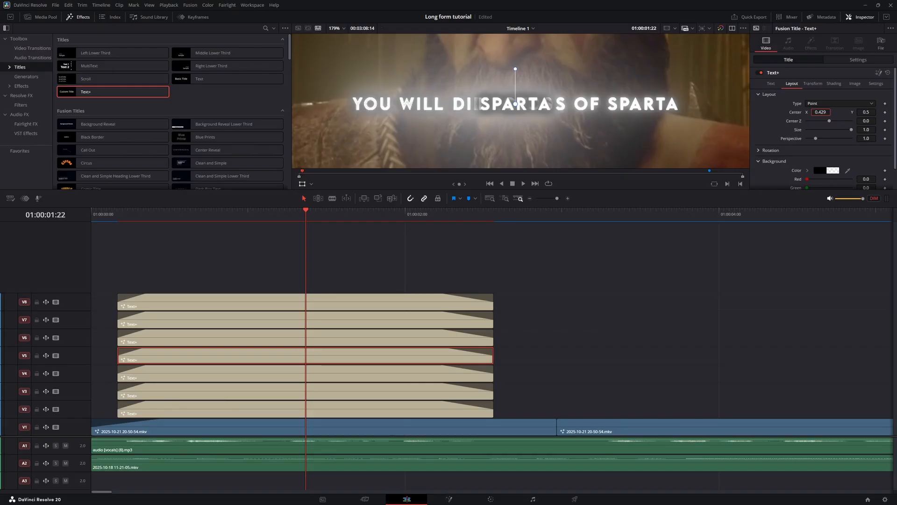
# Line up the words on V6, V7 and V8 with the full sentence using layout Center X values 0.518, 0.598 and 0.688.
pyautogui.click(469, 340)
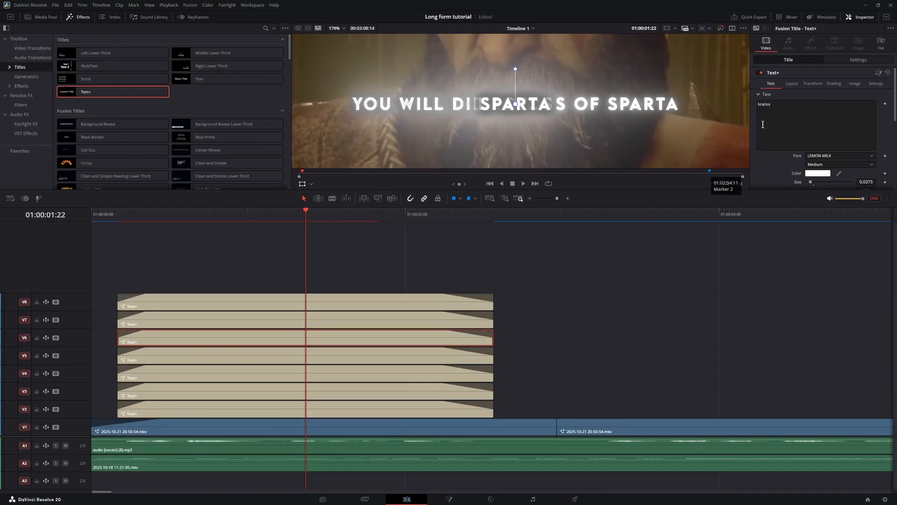
pyautogui.click(792, 83)
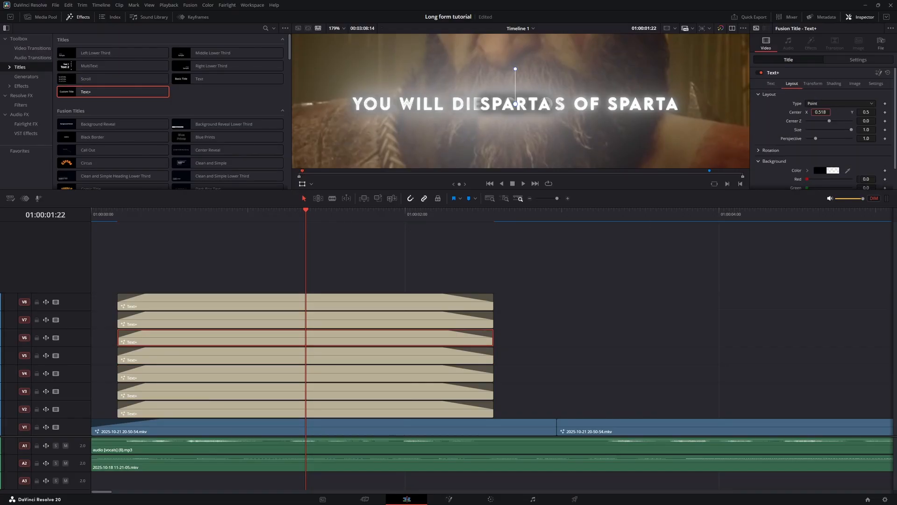
pyautogui.click(441, 318)
pyautogui.click(792, 84)
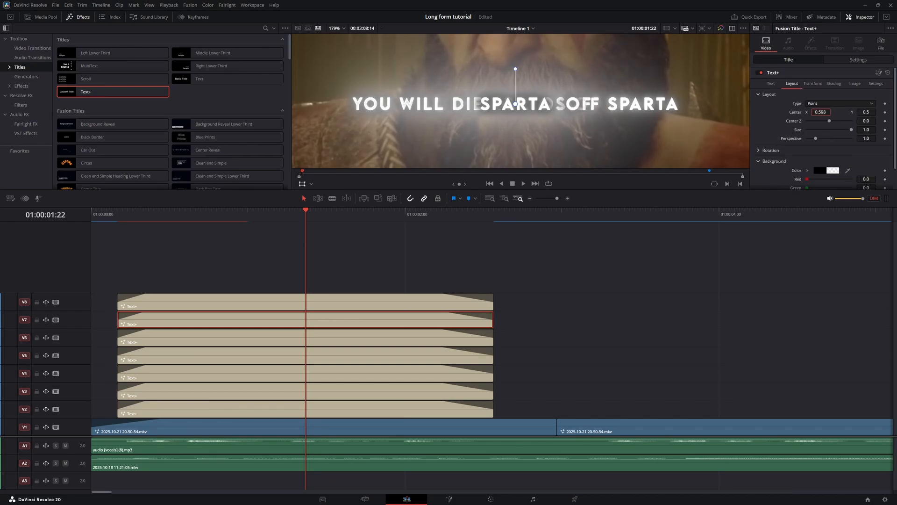
pyautogui.click(459, 305)
pyautogui.click(792, 83)
pyautogui.moveTo(820, 112); pyautogui.dragTo(869, 112)
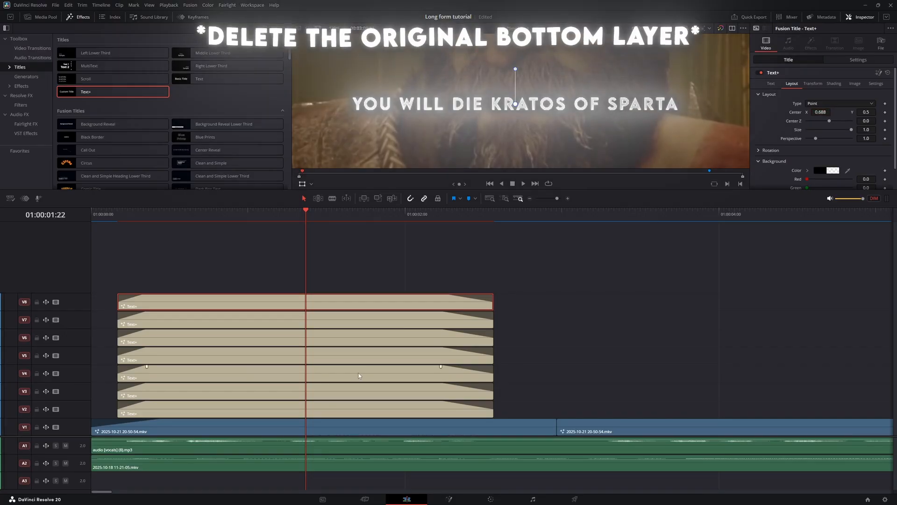
# Delete the original full-sentence title on V2 and play the timeline from the start to hear the dialogue.
pyautogui.click(326, 409)
pyautogui.press('Delete')
pyautogui.click(116, 216)
pyautogui.moveTo(116, 220); pyautogui.dragTo(74, 216)
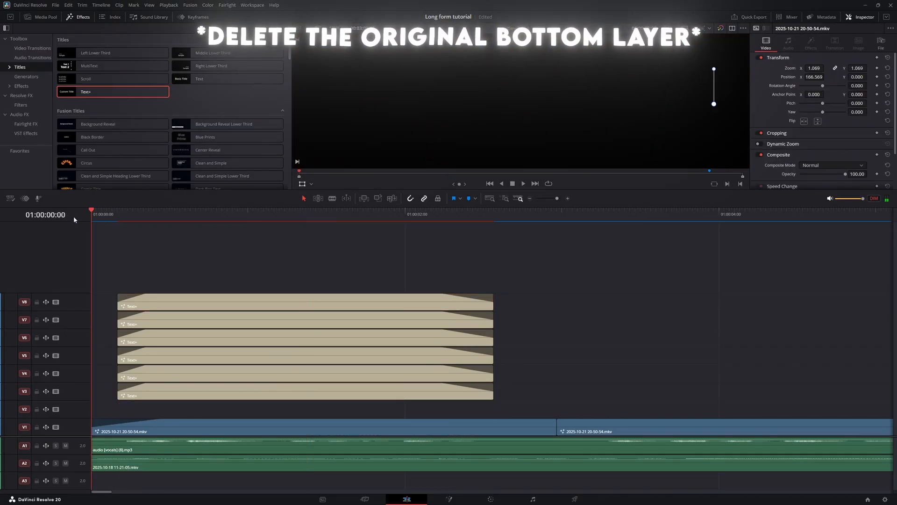
pyautogui.press('space')
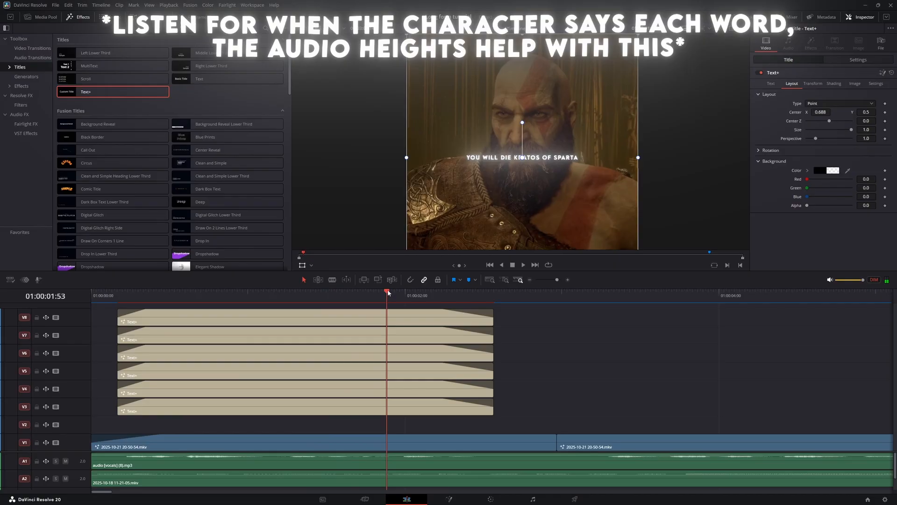
# Trim the starts of the titles on V3, V4 and V5 to where the words you, will and die are spoken.
pyautogui.moveTo(388, 289); pyautogui.dragTo(148, 370)
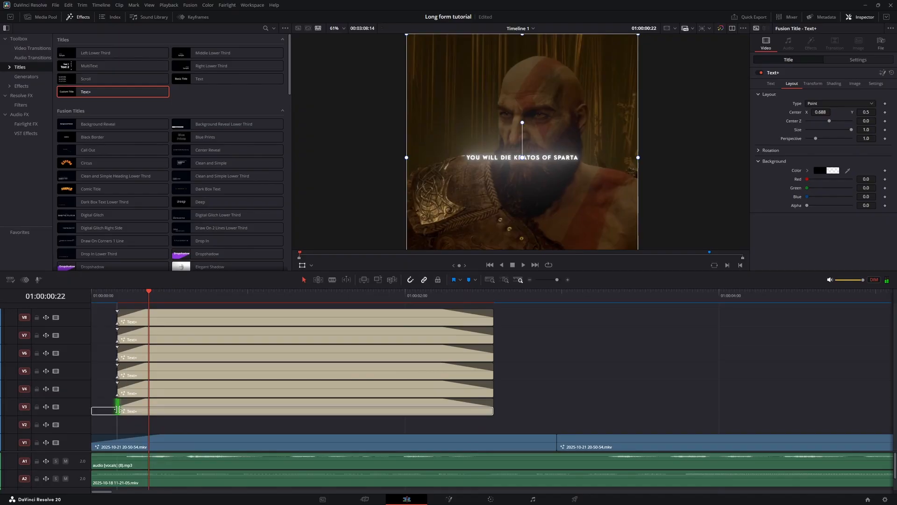
pyautogui.moveTo(117, 410); pyautogui.dragTo(153, 388)
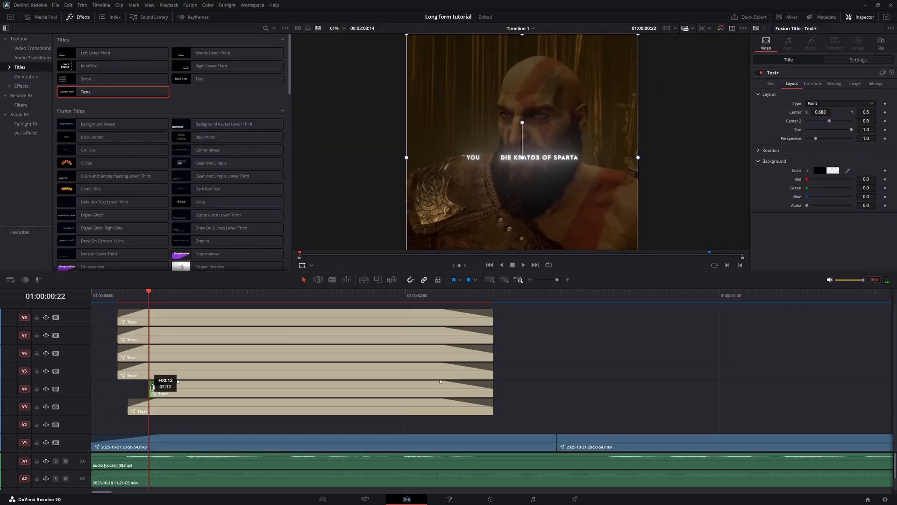
pyautogui.moveTo(135, 295); pyautogui.dragTo(188, 295)
pyautogui.moveTo(118, 376); pyautogui.dragTo(187, 371)
# Trim the starts of the titles on V6, V7 and V8 to where kratos, of and sparta are spoken.
pyautogui.click(116, 296)
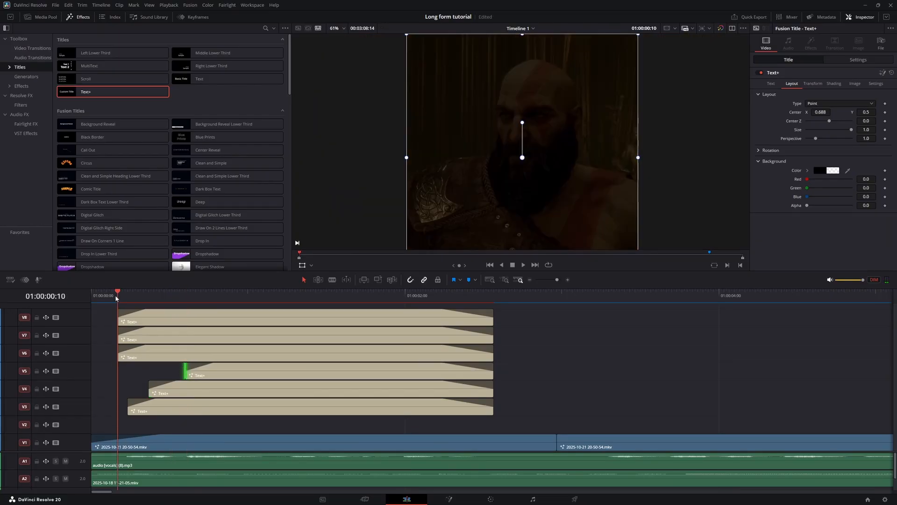
pyautogui.moveTo(123, 297); pyautogui.dragTo(296, 293)
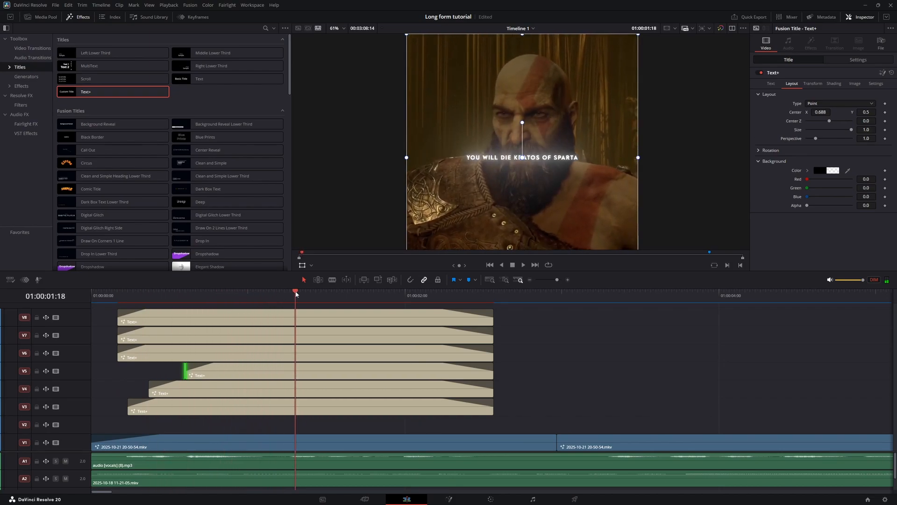
pyautogui.moveTo(122, 355); pyautogui.dragTo(290, 355)
pyautogui.moveTo(273, 294); pyautogui.dragTo(312, 302)
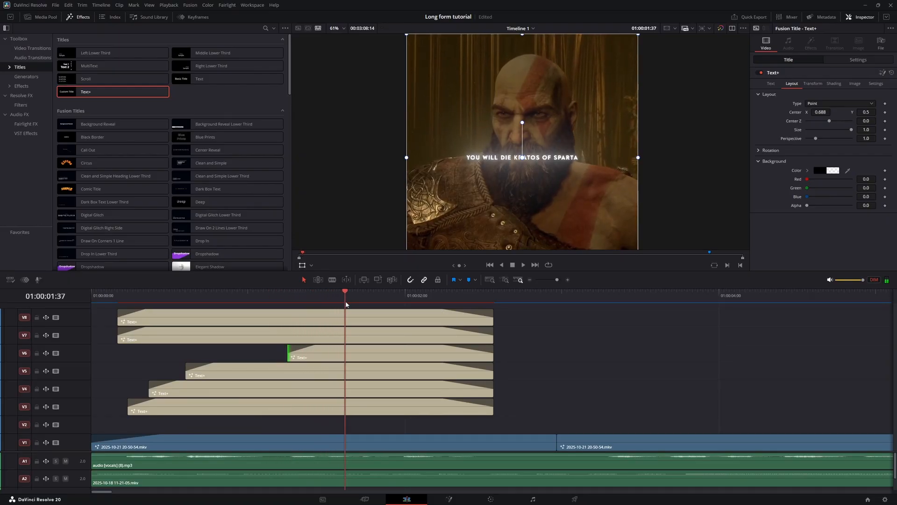
pyautogui.moveTo(119, 339); pyautogui.dragTo(364, 339)
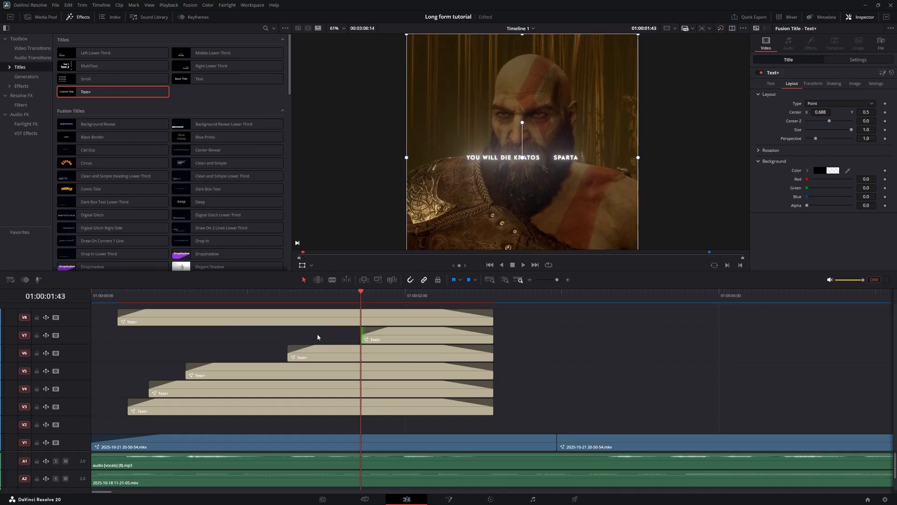
pyautogui.moveTo(123, 323); pyautogui.dragTo(374, 318)
# Play back the word timing and extend the ends of all six titles together to just before the first video clip's end.
pyautogui.click(386, 297)
pyautogui.moveTo(357, 297); pyautogui.dragTo(129, 317)
pyautogui.press('space')
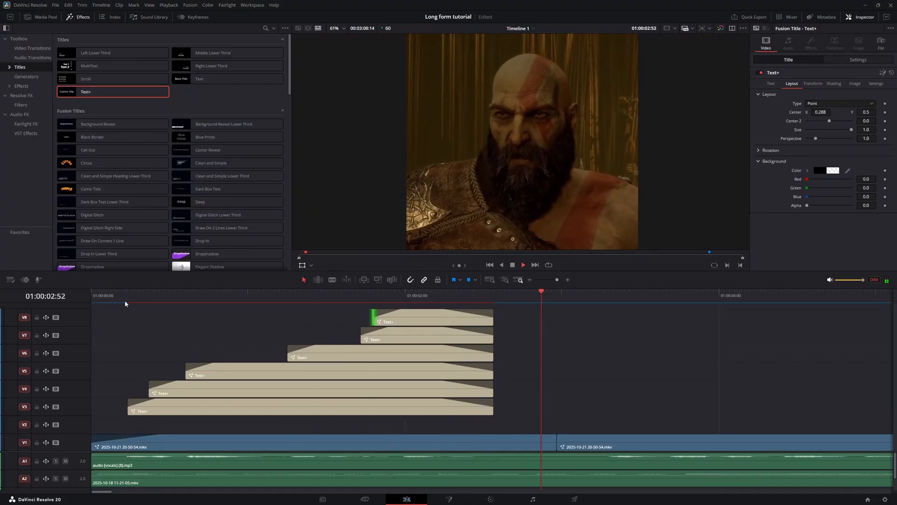
pyautogui.click(125, 303)
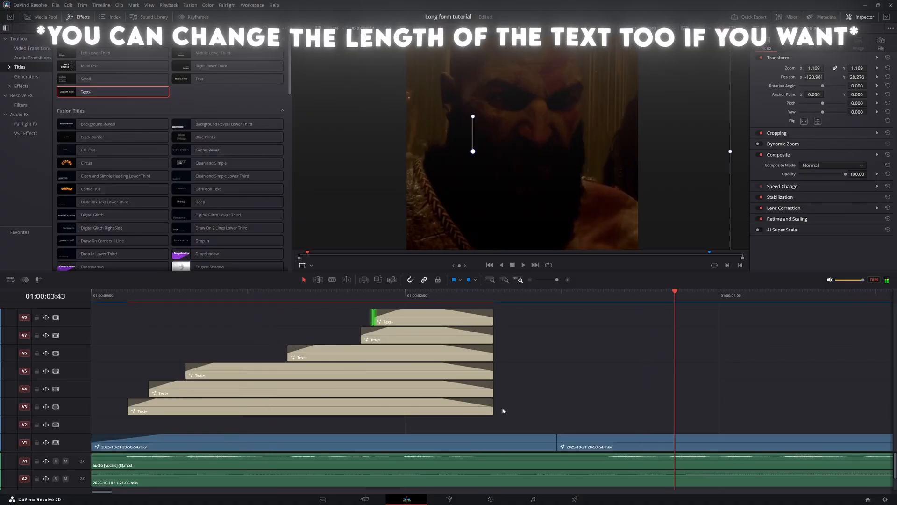
pyautogui.moveTo(502, 408); pyautogui.dragTo(533, 322)
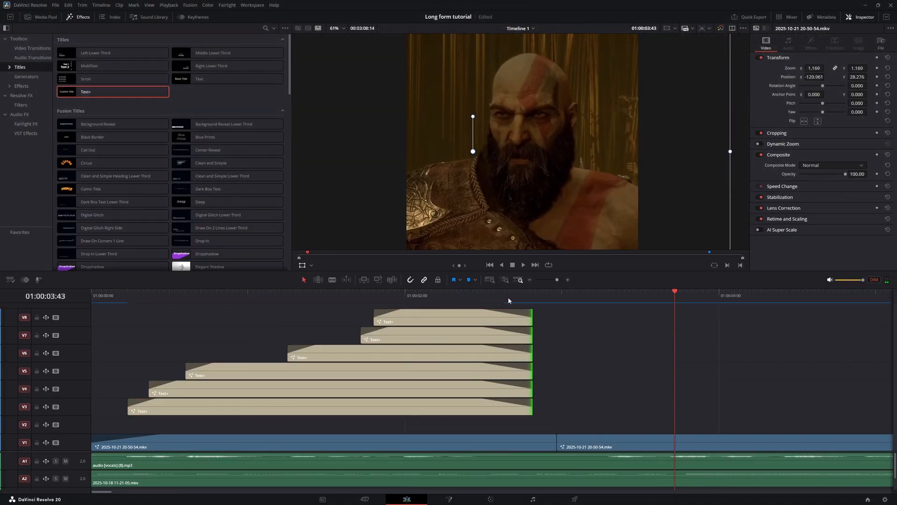
pyautogui.press('Home')
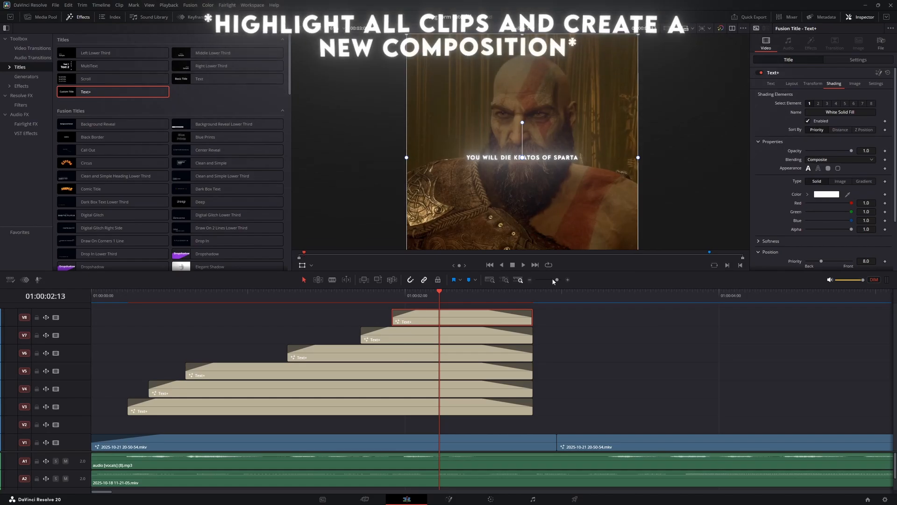
# Combine the six word titles into a new compound clip and add a Zoom keyframe at its start.
pyautogui.moveTo(556, 411); pyautogui.dragTo(486, 309)
pyautogui.rightClick(481, 324)
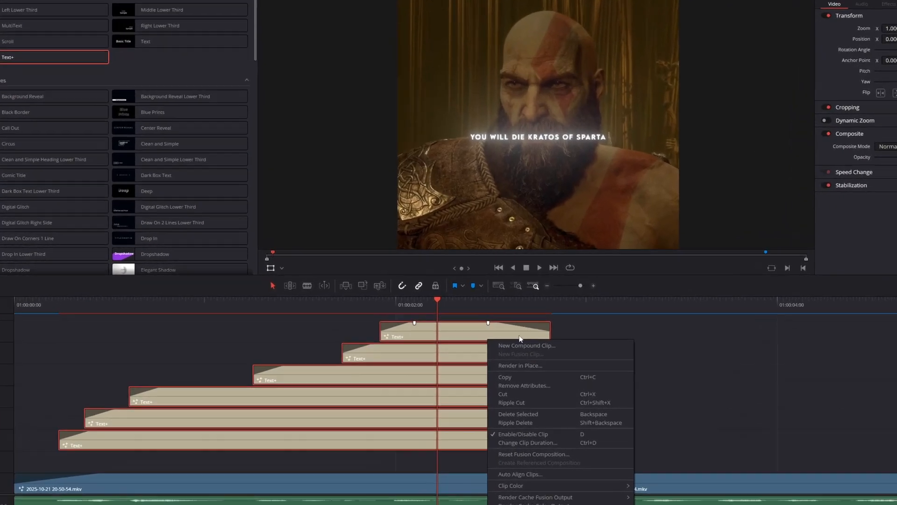
pyautogui.click(513, 329)
pyautogui.click(489, 266)
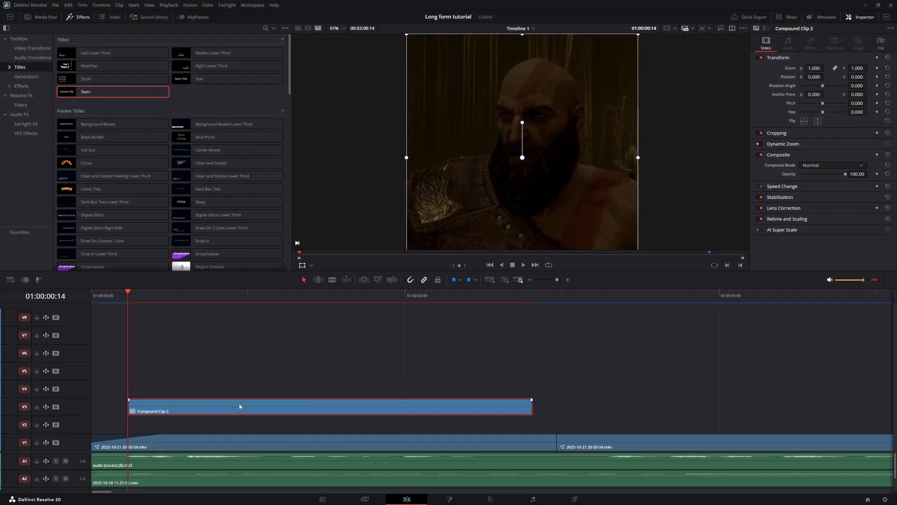
pyautogui.click(877, 68)
pyautogui.moveTo(537, 293); pyautogui.dragTo(534, 295)
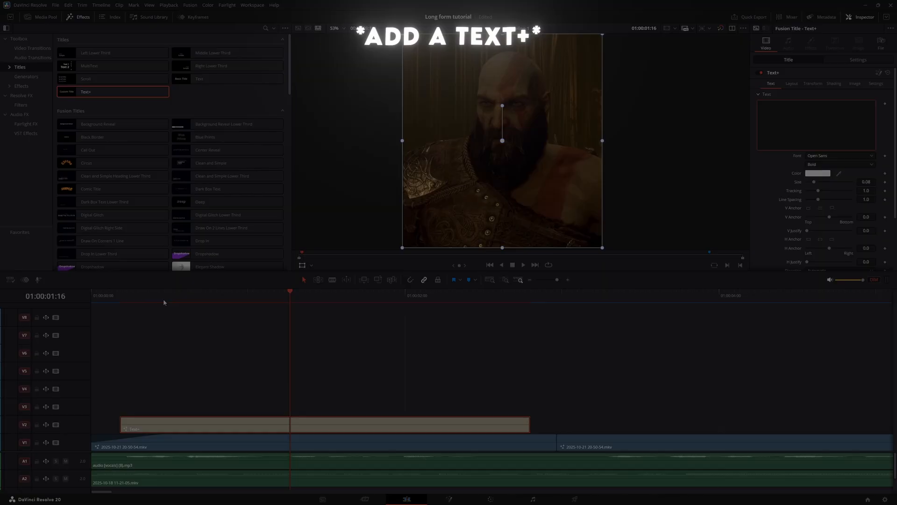
# Enter YOU WILL DIE / KRATOS OF SPARTA on two lines in the V2 Text+ title, with Size 0.052, Tracking 1.088 and Line Spacing 0.719.
pyautogui.press('Home')
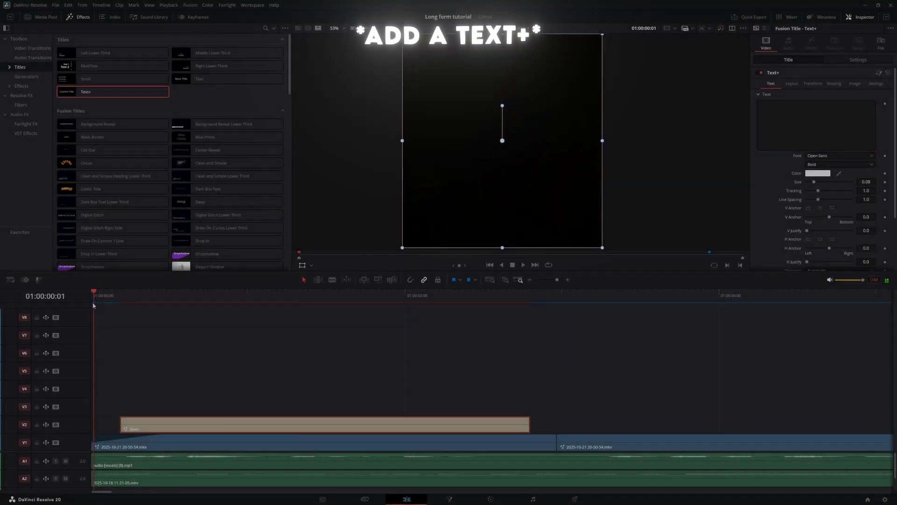
pyautogui.click(245, 295)
pyautogui.click(308, 422)
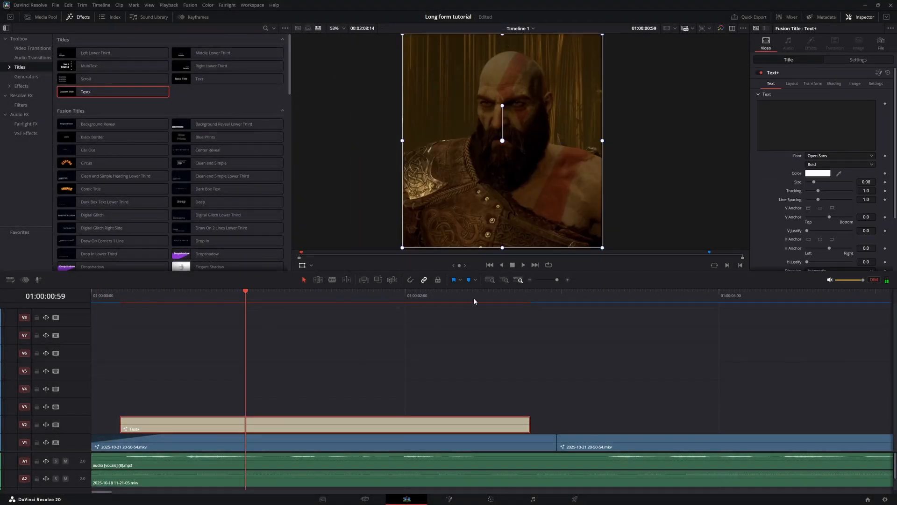
pyautogui.click(781, 114)
pyautogui.write('YOU WILL')
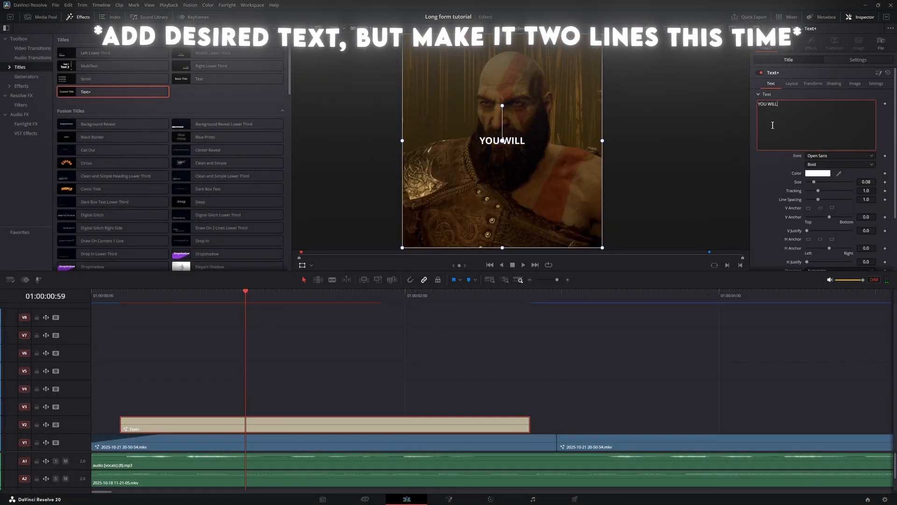
pyautogui.write(' DIE')
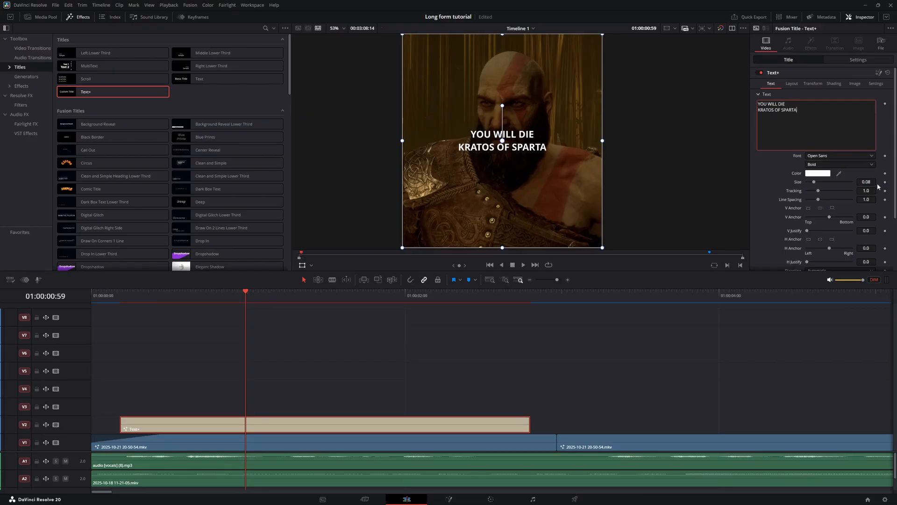
pyautogui.moveTo(877, 185)
pyautogui.mouseDown()
pyautogui.moveTo(859, 183)
pyautogui.moveTo(877, 192)
pyautogui.mouseUp()
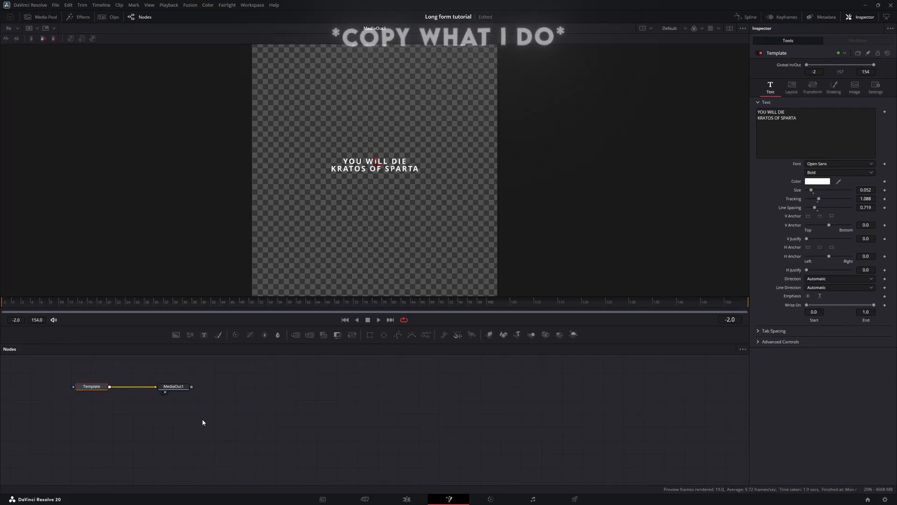
# In the title's Fusion composition, add a Shadow node between Template and MediaOut1 with Softness 0.01024.
pyautogui.hotkey('shift', 'space')
pyautogui.write('shadow')
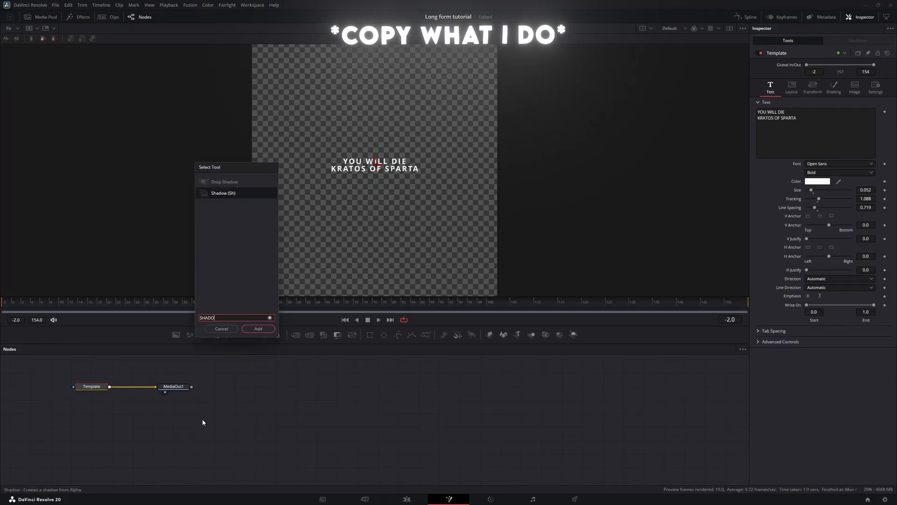
pyautogui.press('Return')
pyautogui.moveTo(169, 387); pyautogui.dragTo(259, 386)
pyautogui.click(132, 388)
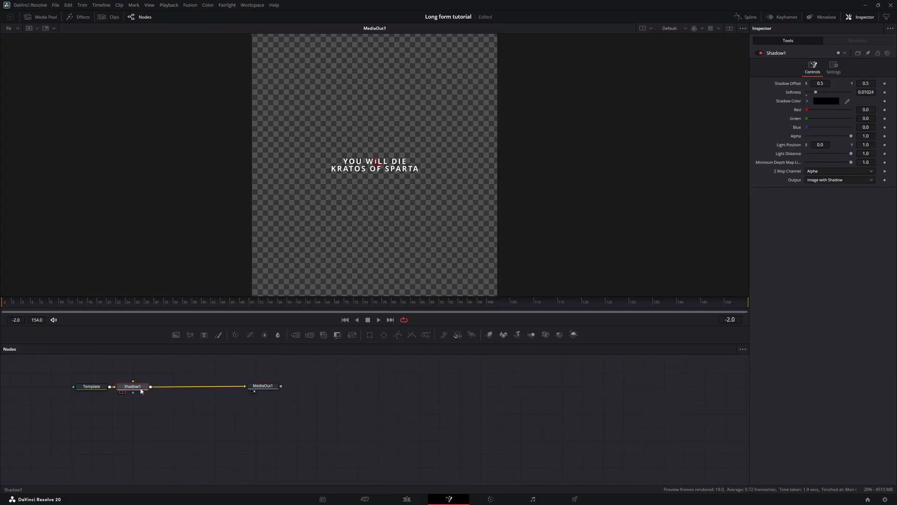
# Paste a copy of the Shadow node between Shadow1 and MediaOut1, and space the nodes out along the chain.
pyautogui.hotkey('ctrl', 'v')
pyautogui.moveTo(167, 390); pyautogui.dragTo(131, 387)
pyautogui.moveTo(134, 388); pyautogui.dragTo(164, 388)
pyautogui.moveTo(313, 393); pyautogui.dragTo(335, 390)
pyautogui.moveTo(268, 399); pyautogui.dragTo(242, 387)
# Find the Skape Glow file in File Explorer by searching for "skape" and insert its node between Template and Shadow1.
pyautogui.press('super')
pyautogui.click(499, 494)
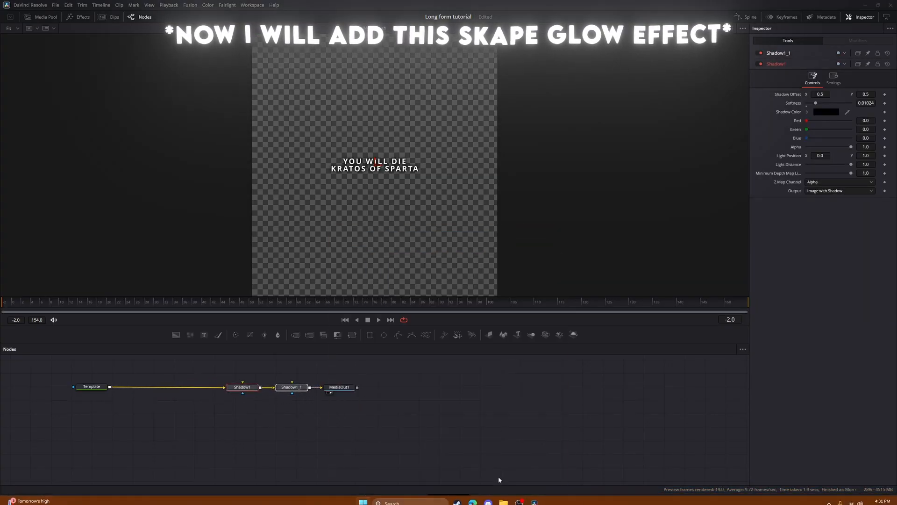
pyautogui.click(282, 165)
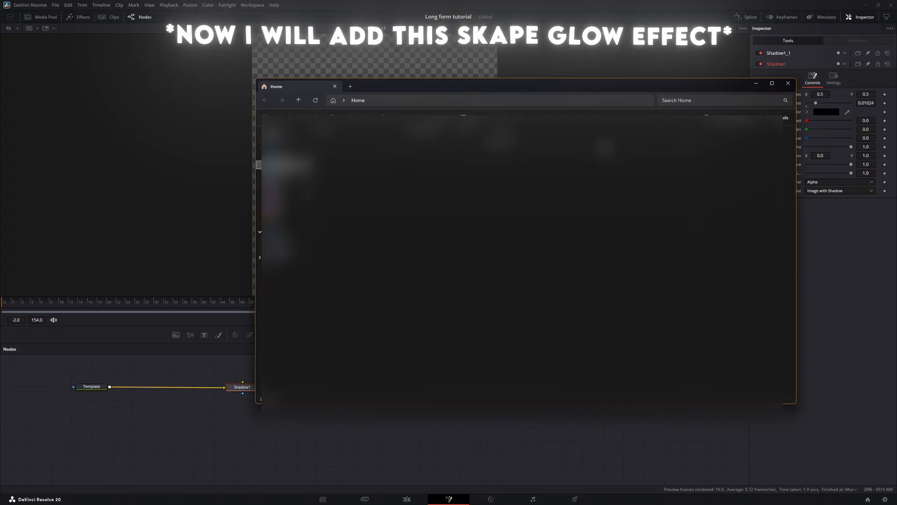
pyautogui.click(694, 101)
pyautogui.write('ska')
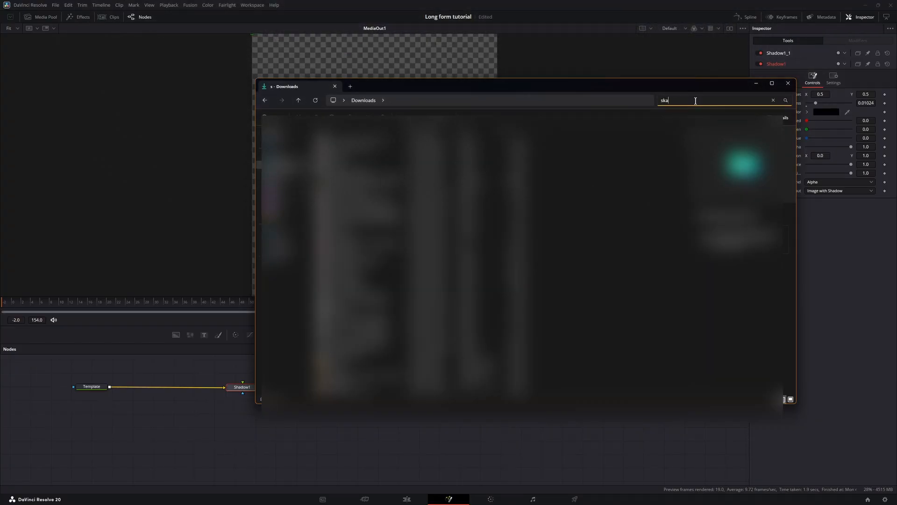
pyautogui.write('pe')
pyautogui.moveTo(367, 150); pyautogui.dragTo(226, 388)
pyautogui.click(342, 182)
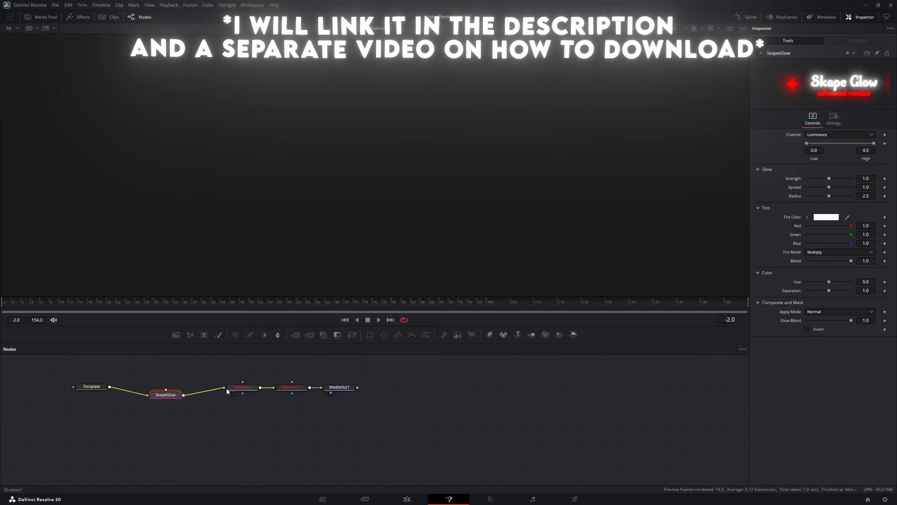
pyautogui.moveTo(171, 397); pyautogui.dragTo(171, 388)
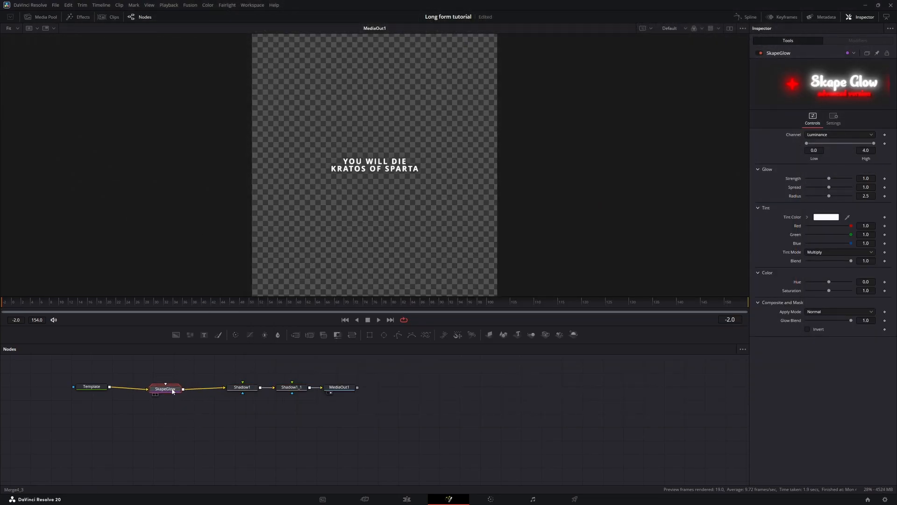
# Set SkapeGlow's Spread to 1.48 and Radius to 4.29, adjust its Strength, and play back the title on the edit timeline.
pyautogui.click(833, 188)
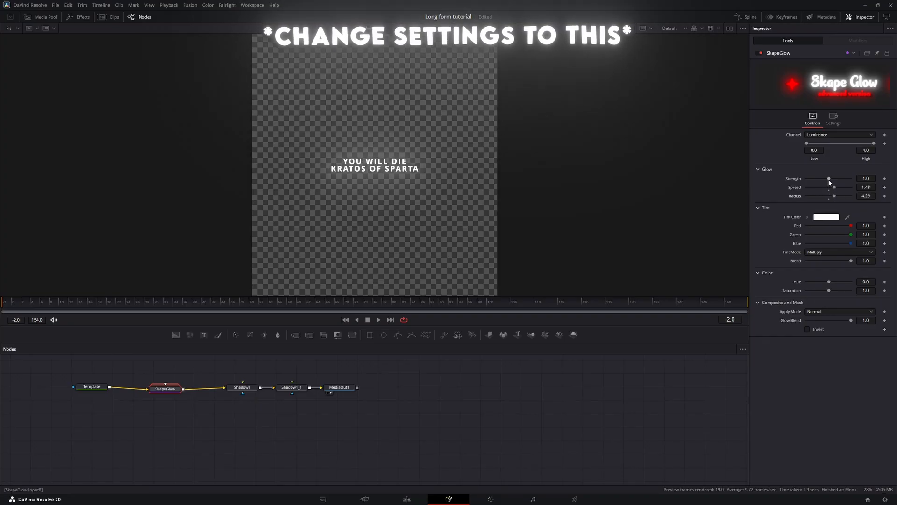
pyautogui.moveTo(830, 183); pyautogui.dragTo(835, 198)
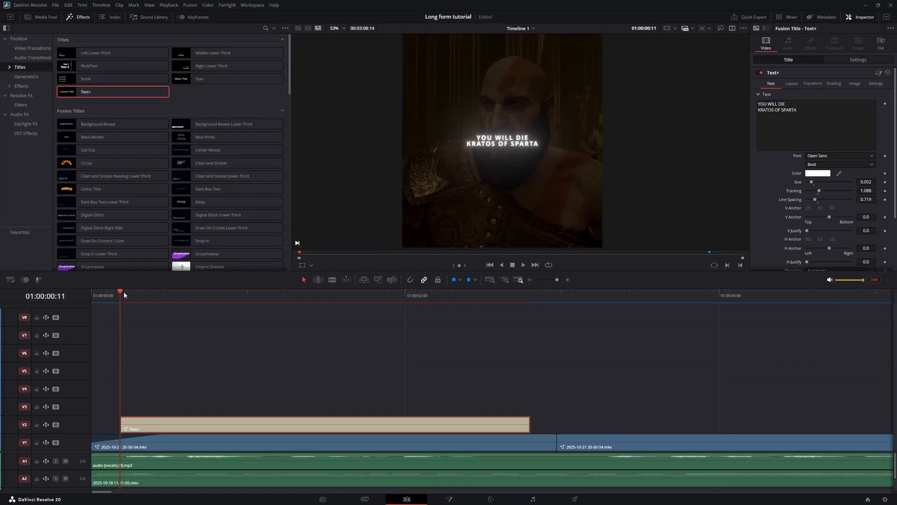
pyautogui.moveTo(122, 293); pyautogui.dragTo(118, 294)
pyautogui.press('space')
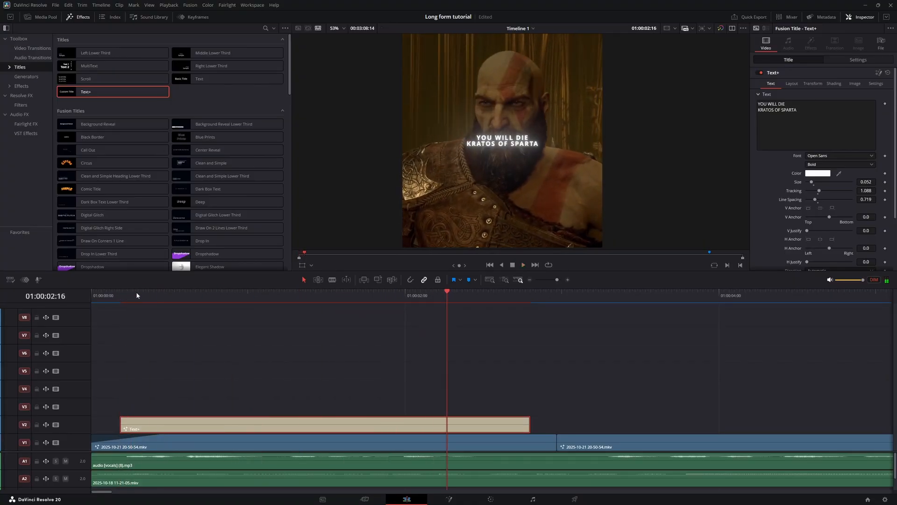
# Give the V2 title a 10-frame fade-in and 20-frame fade-out, and stack copies of it on tracks V3 to V8.
pyautogui.moveTo(128, 295); pyautogui.dragTo(150, 295)
pyautogui.moveTo(154, 410); pyautogui.dragTo(153, 411)
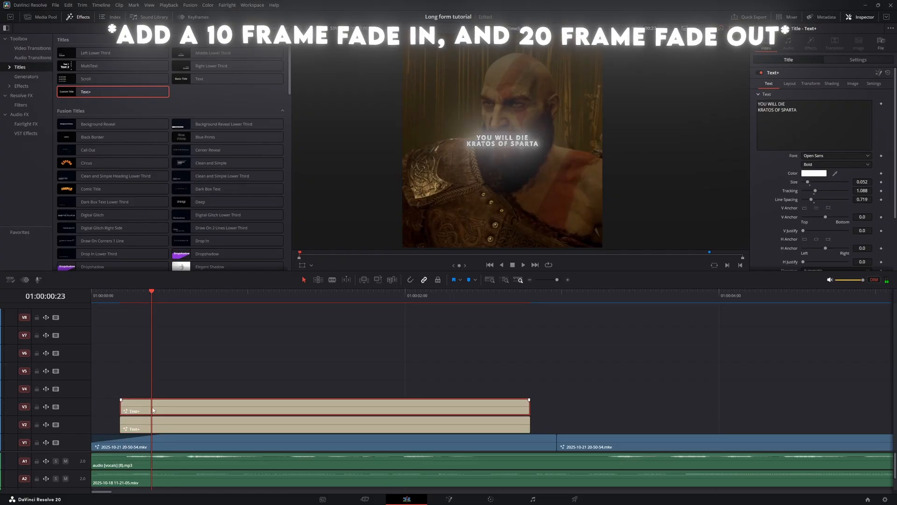
pyautogui.hotkey('ctrl', 'z')
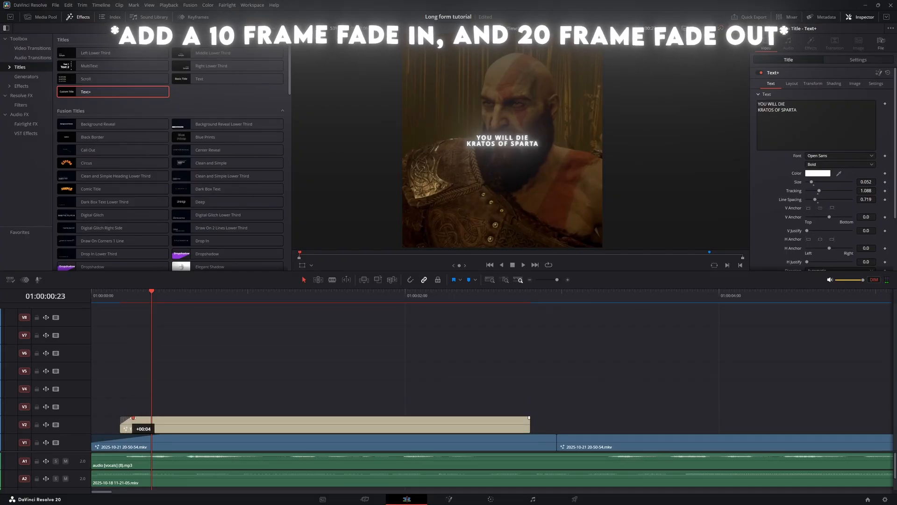
pyautogui.moveTo(144, 418); pyautogui.dragTo(147, 417)
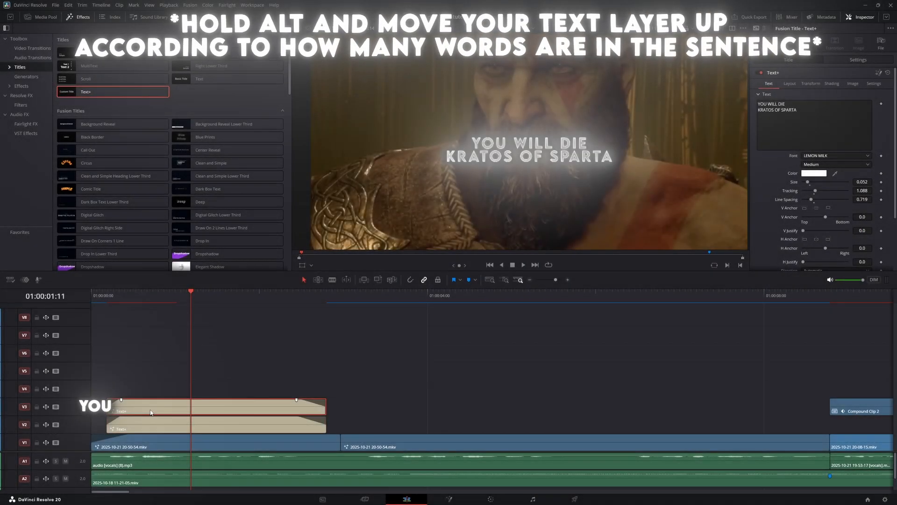
pyautogui.moveTo(153, 411); pyautogui.dragTo(159, 316)
pyautogui.press('n')
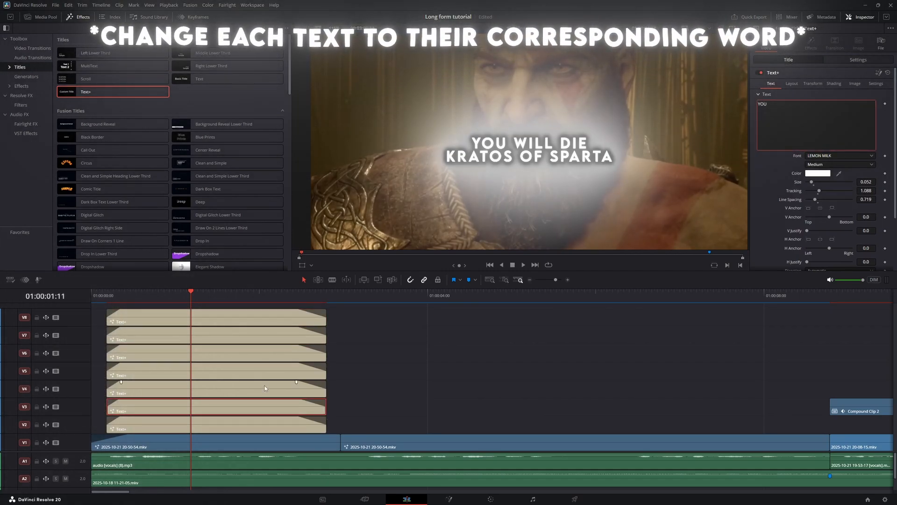
# Change the title copy on V4 to WILL and the one on V5 to DIE.
pyautogui.click(299, 390)
pyautogui.click(788, 142)
pyautogui.hotkey('ctrl', 'a')
pyautogui.write('WILL')
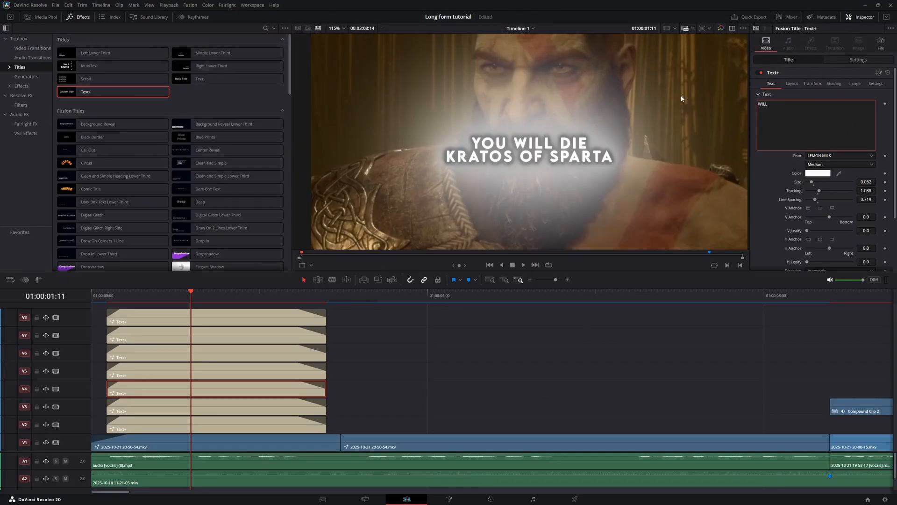
pyautogui.click(277, 365)
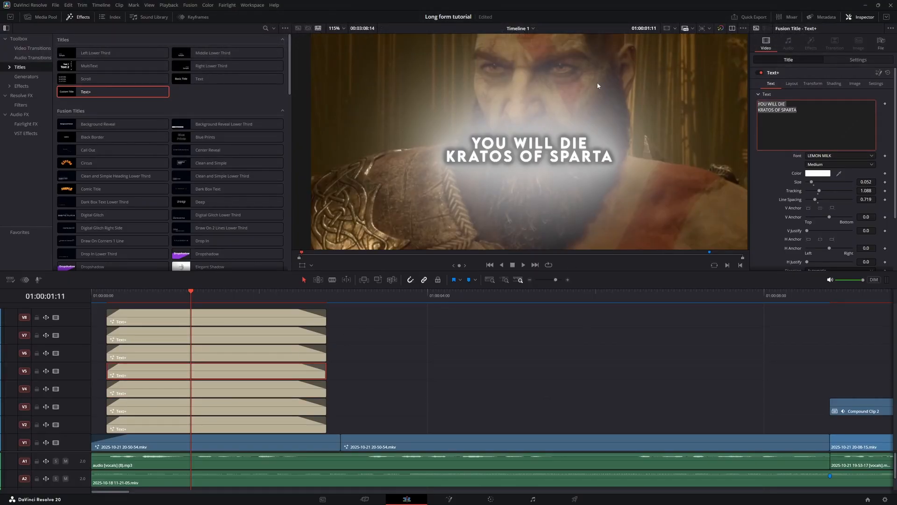
pyautogui.write('DIE')
# Change the title copies on V6, V7 and V8 to KRATOS, OF and SPARTA.
pyautogui.click(278, 350)
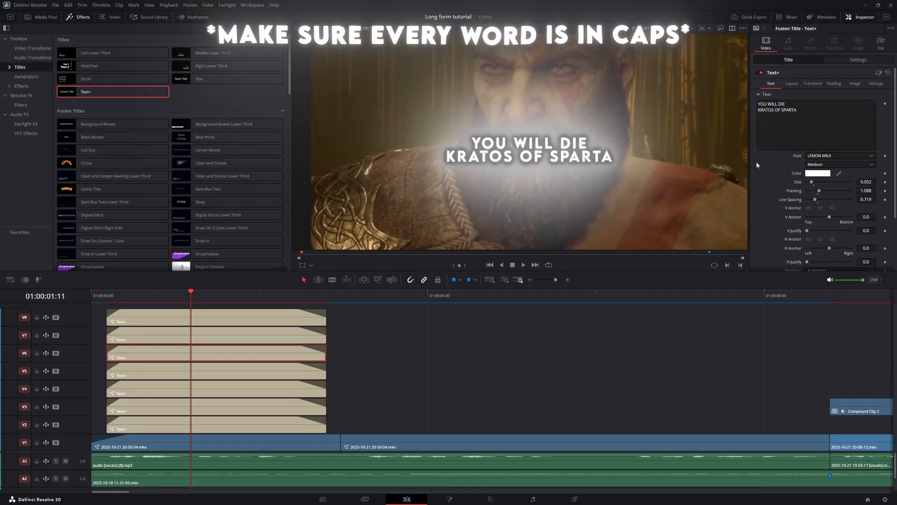
pyautogui.click(794, 136)
pyautogui.hotkey('ctrl', 'a')
pyautogui.write('KRATOS')
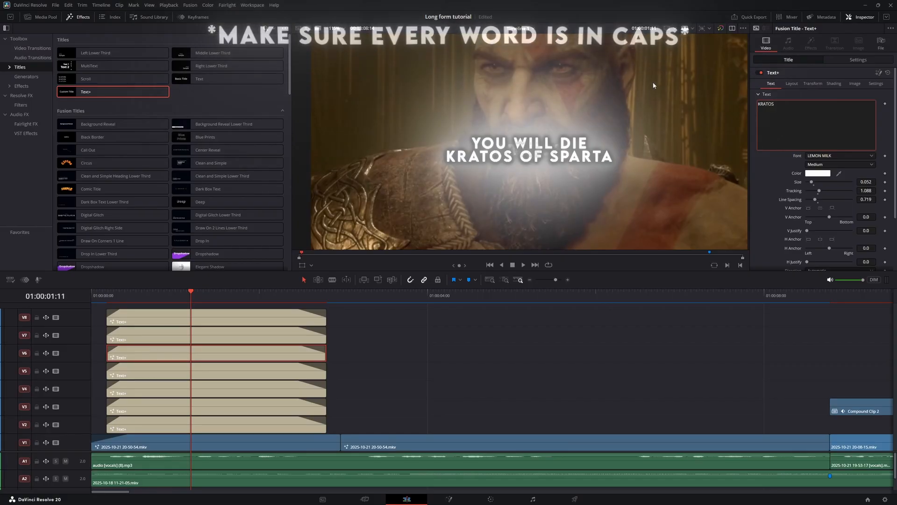
pyautogui.click(302, 336)
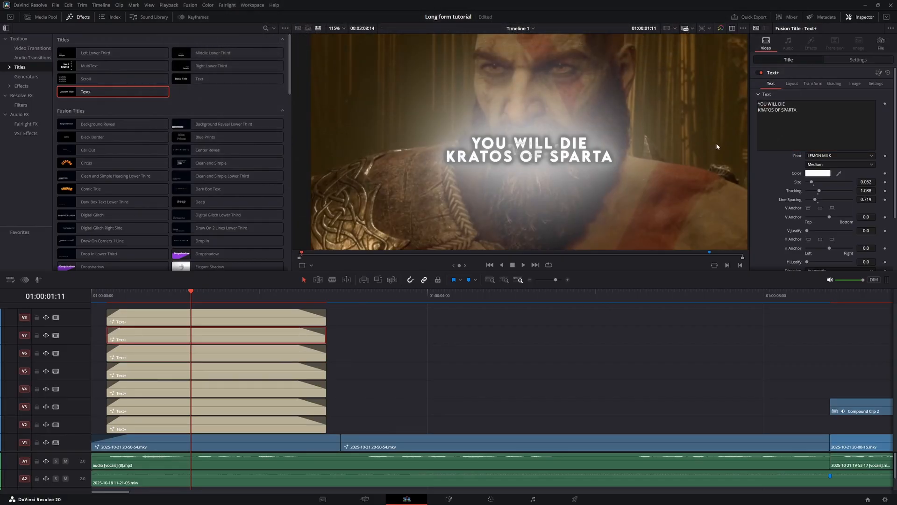
pyautogui.click(770, 106)
pyautogui.hotkey('ctrl', 'a')
pyautogui.write('OF')
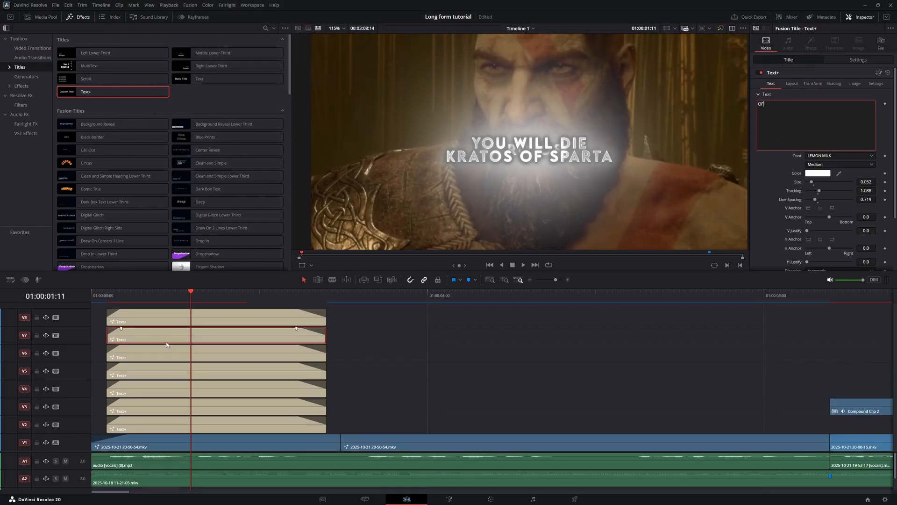
pyautogui.click(223, 316)
pyautogui.write('SP')
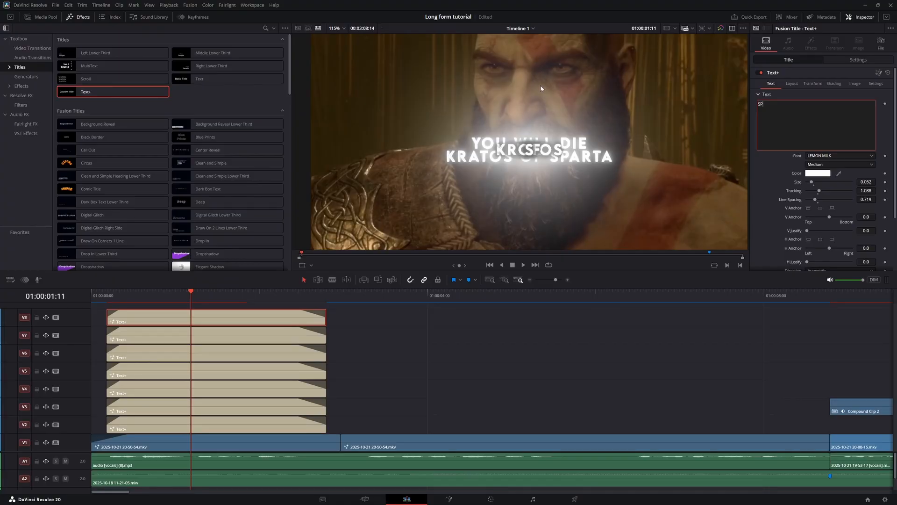
pyautogui.write('ARTA')
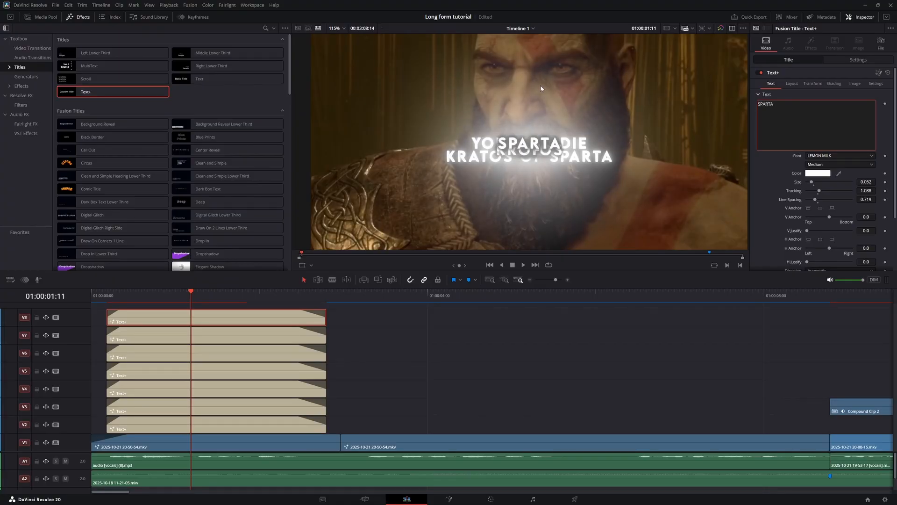
# Line up the YOU title on V3 with the background text by setting its layout Center to X 0.408, Y 0.514.
pyautogui.click(260, 415)
pyautogui.scroll(4, 475, 136)
pyautogui.click(792, 83)
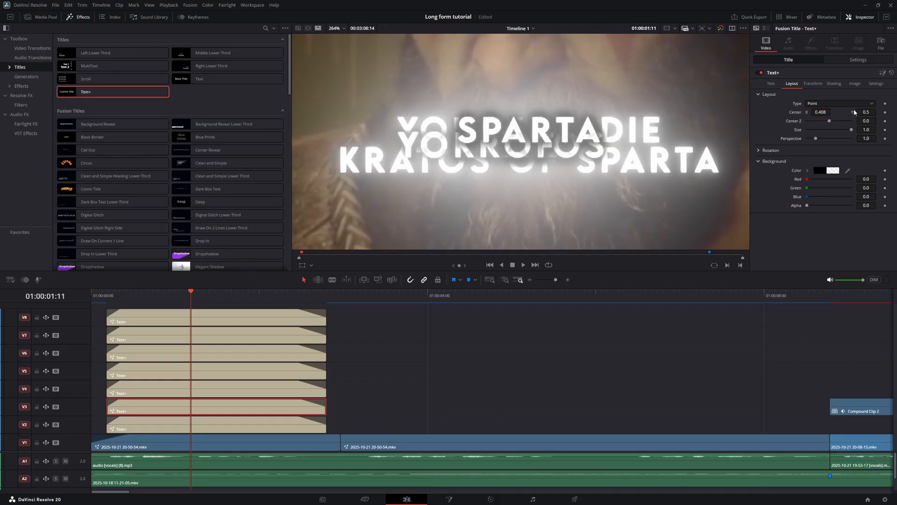
pyautogui.moveTo(868, 113); pyautogui.dragTo(875, 112)
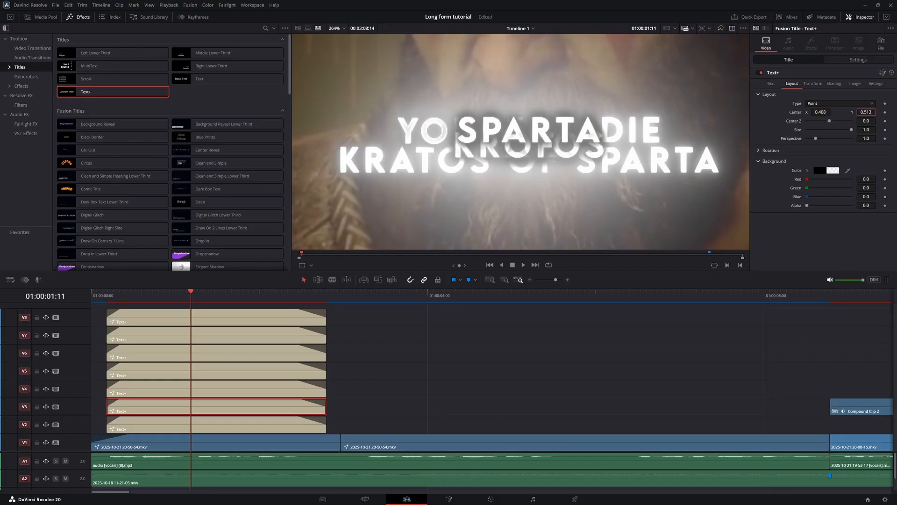
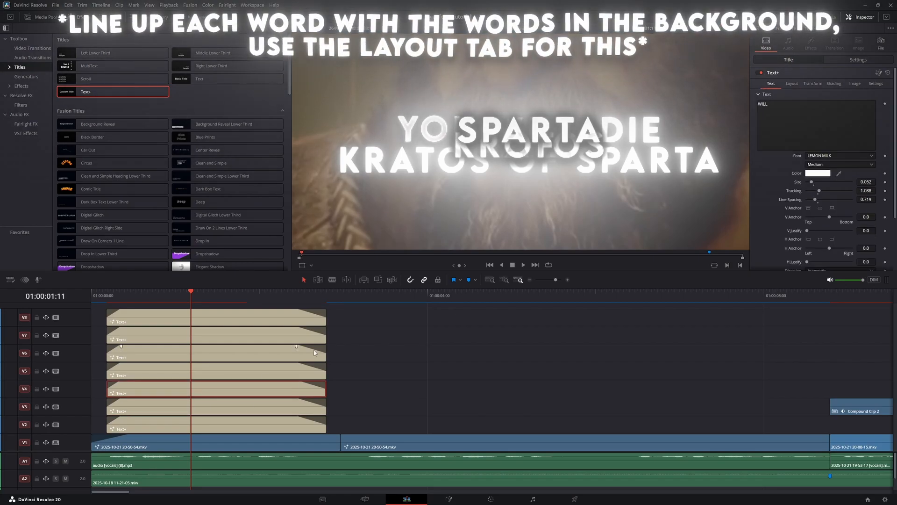
pyautogui.moveTo(866, 115); pyautogui.dragTo(876, 113)
pyautogui.click(874, 113)
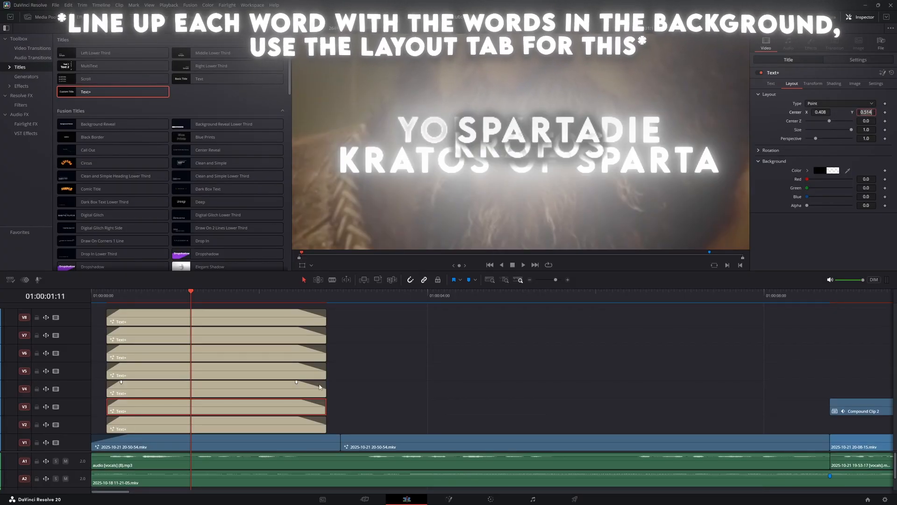
# Line up the WILL title on V4 with the background word, using layout Center X 0.492, Y 0.514.
pyautogui.click(229, 388)
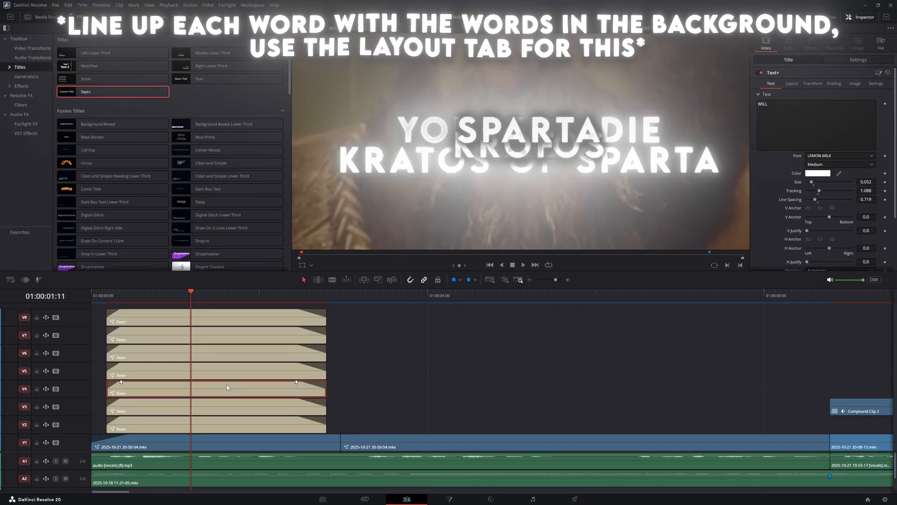
pyautogui.click(791, 83)
pyautogui.press('Tab')
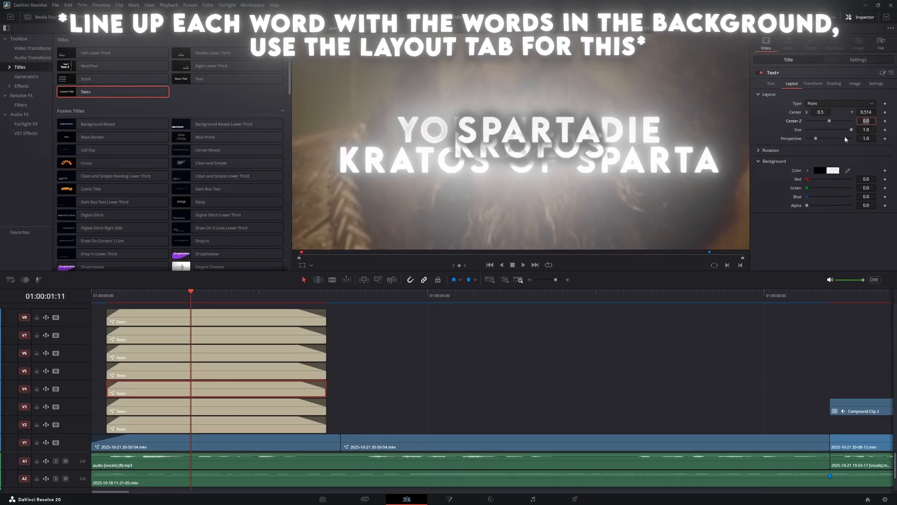
pyautogui.click(821, 112)
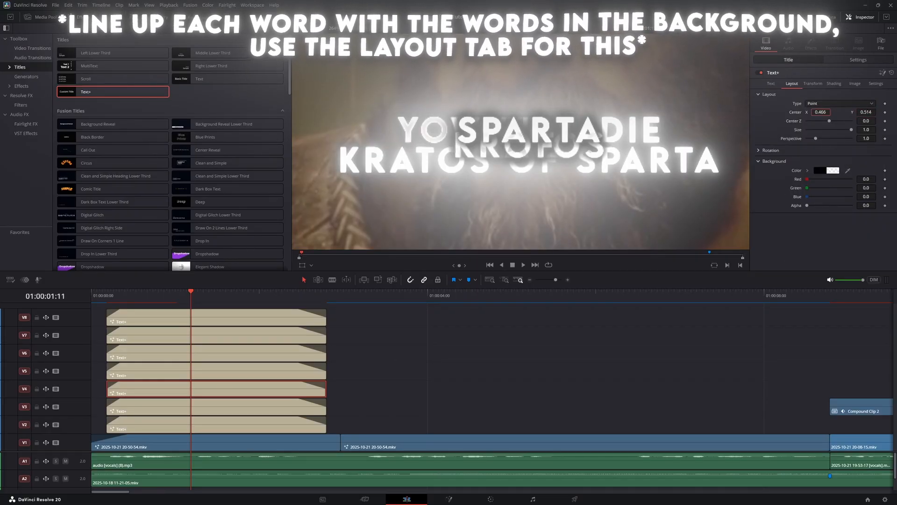
pyautogui.click(773, 83)
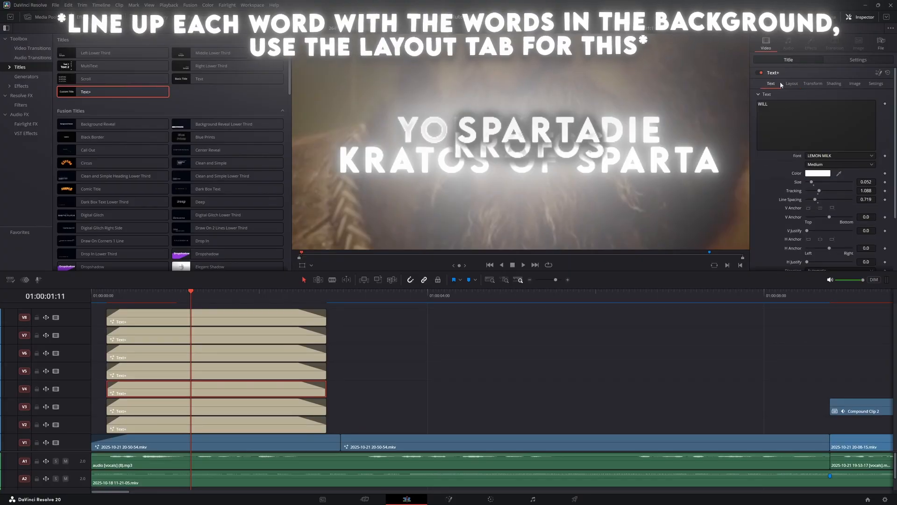
pyautogui.click(793, 85)
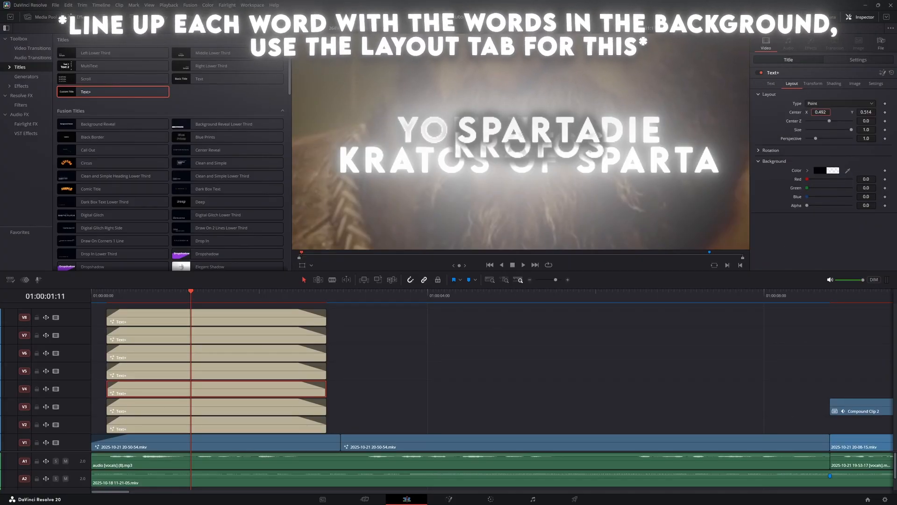
# Set the V5 DIE title's Center Y to 0.514 and shift its Center X to cover the background DIE.
pyautogui.click(285, 372)
pyautogui.click(791, 84)
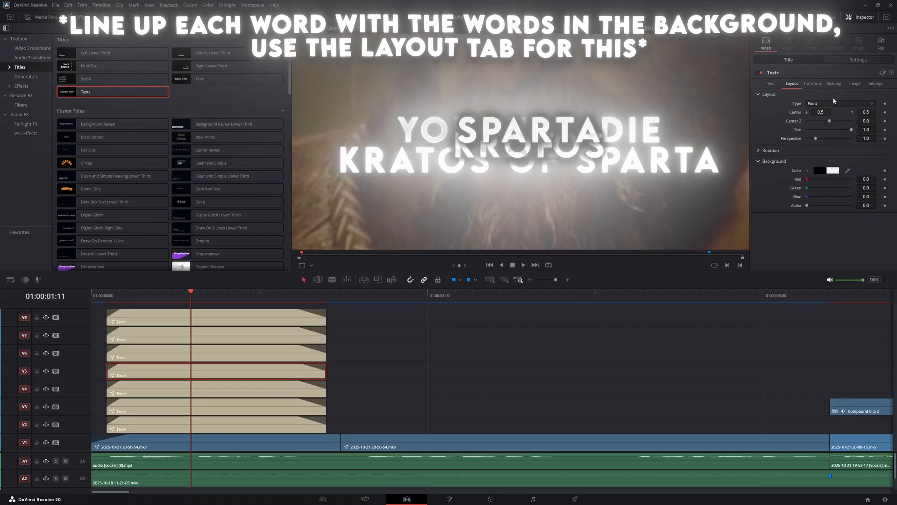
pyautogui.click(860, 112)
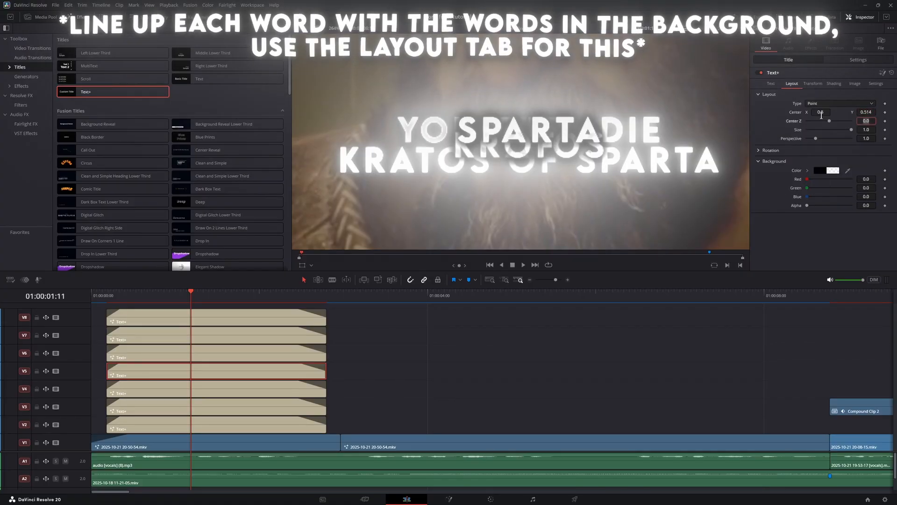
pyautogui.moveTo(821, 112); pyautogui.dragTo(867, 112)
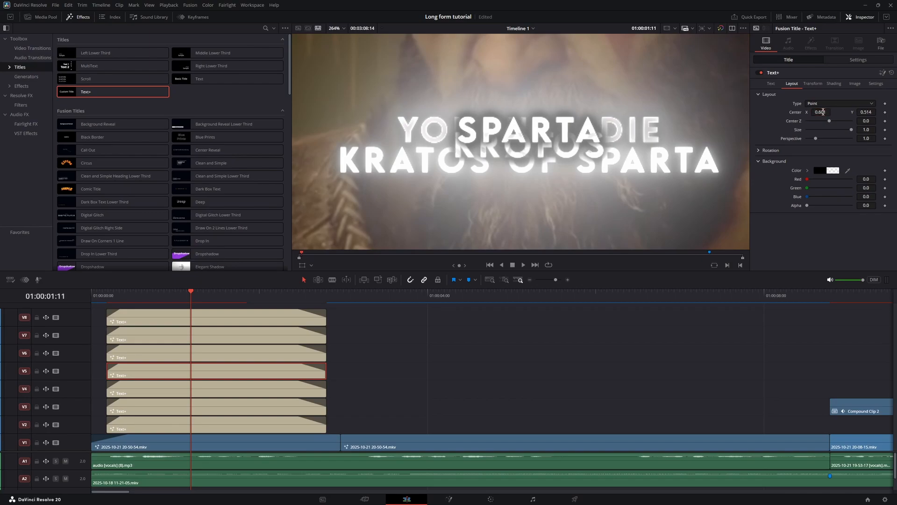
# Align the KRATOS title on V6 with the background's second line at layout Center X 0.385, Y 0.486.
pyautogui.click(285, 356)
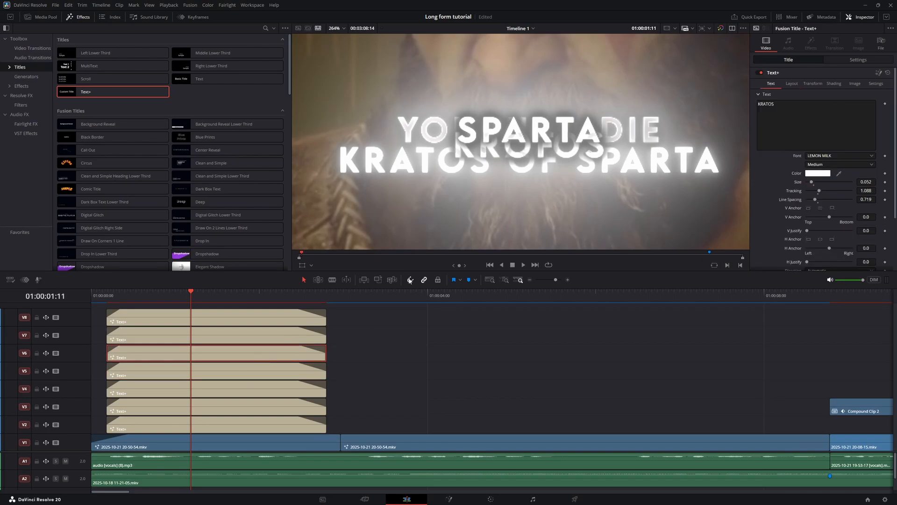
pyautogui.click(793, 85)
pyautogui.moveTo(864, 113); pyautogui.dragTo(773, 112)
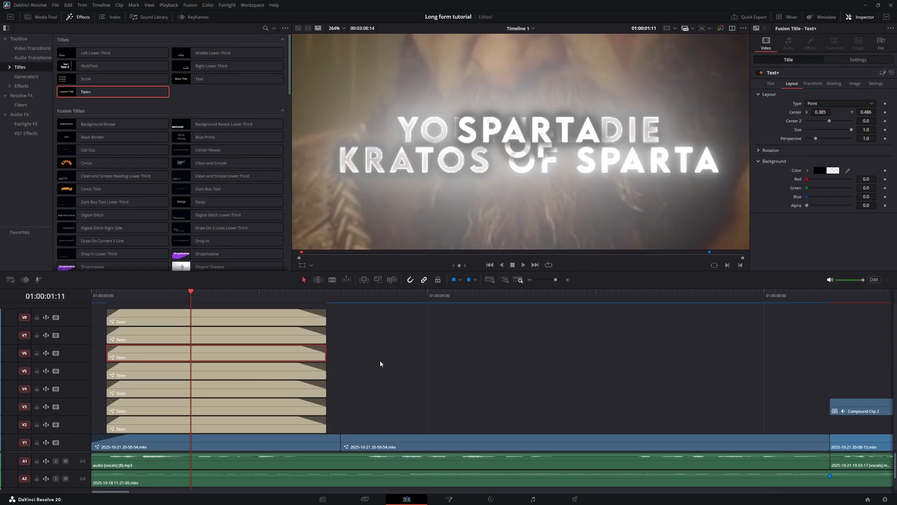
# Align the OF title on V7 with the background word, using layout Center X 0.504, Y 0.487.
pyautogui.click(258, 341)
pyautogui.click(791, 83)
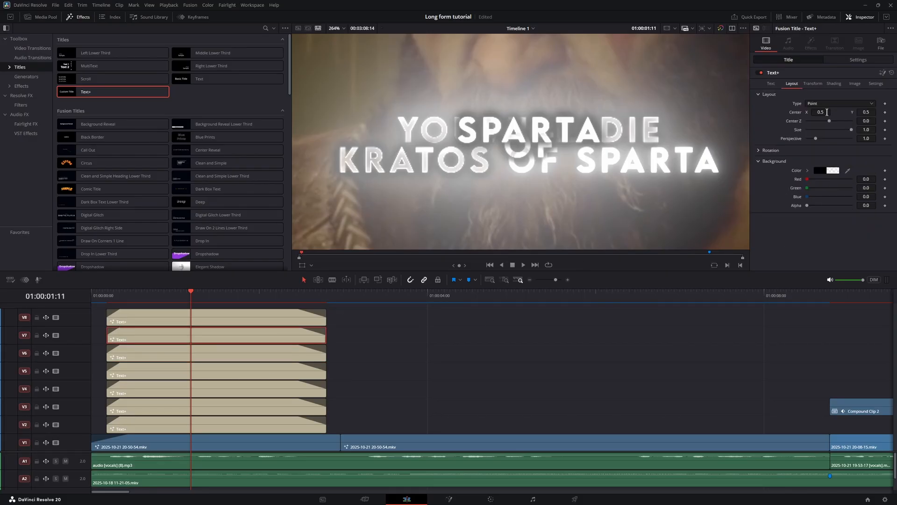
pyautogui.moveTo(858, 114); pyautogui.dragTo(822, 112)
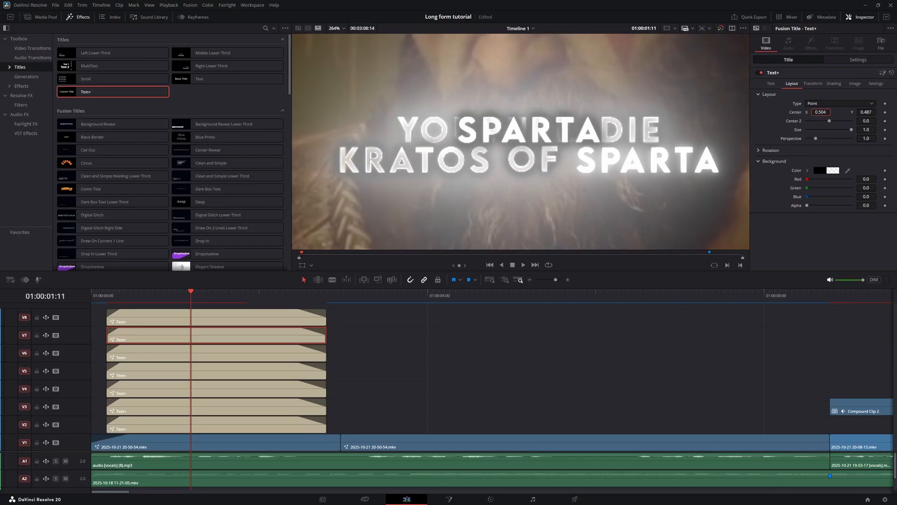
# Align the SPARTA title on V8 with the background word at layout Center X 0.619, Y 0.472.
pyautogui.click(312, 317)
pyautogui.click(791, 83)
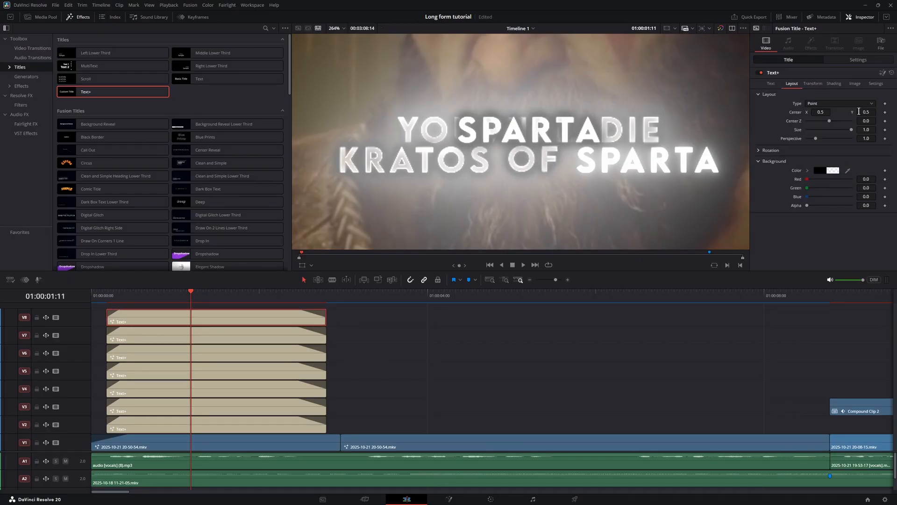
pyautogui.moveTo(859, 112); pyautogui.dragTo(877, 112)
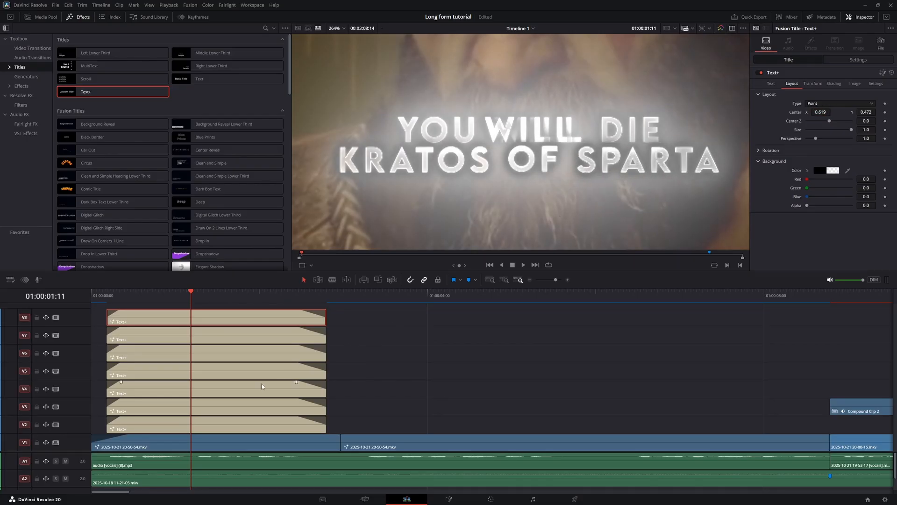
# Correct the WILL title's horizontal alignment on V4 by setting its layout Center X to 0.509.
pyautogui.click(244, 400)
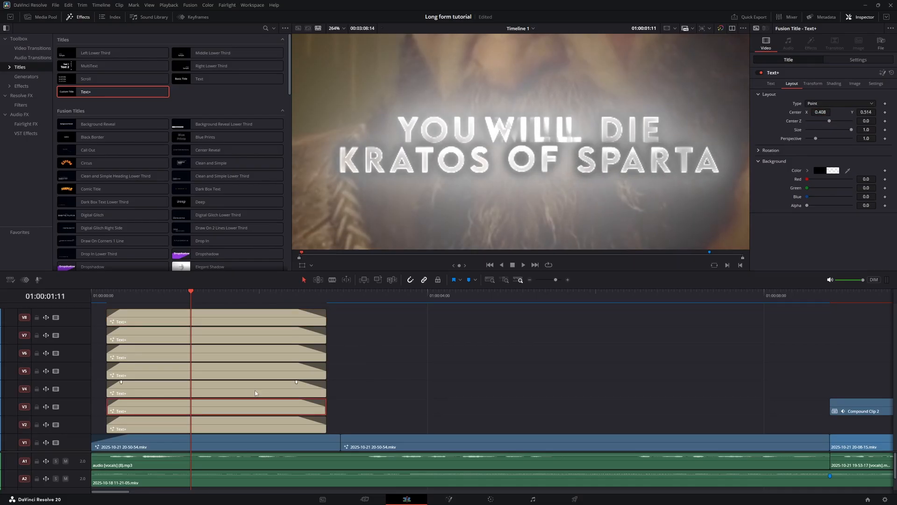
pyautogui.click(304, 388)
pyautogui.moveTo(823, 112); pyautogui.dragTo(825, 112)
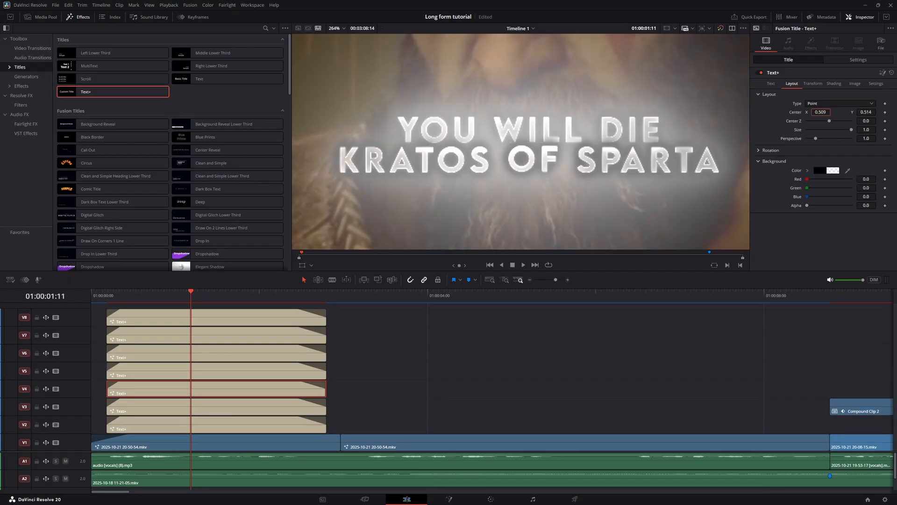
# Delete the original two-line title on V2 and preview the remaining word titles over the full frame.
pyautogui.click(281, 423)
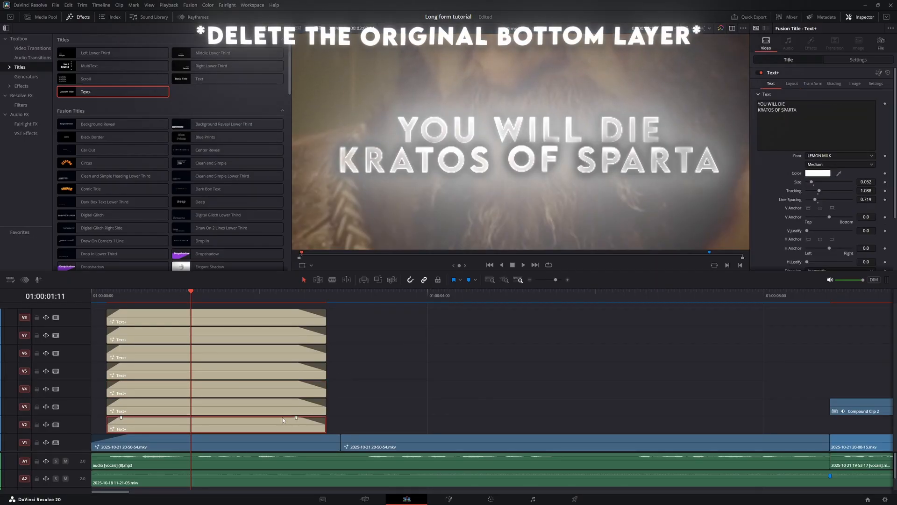
pyautogui.press('Delete')
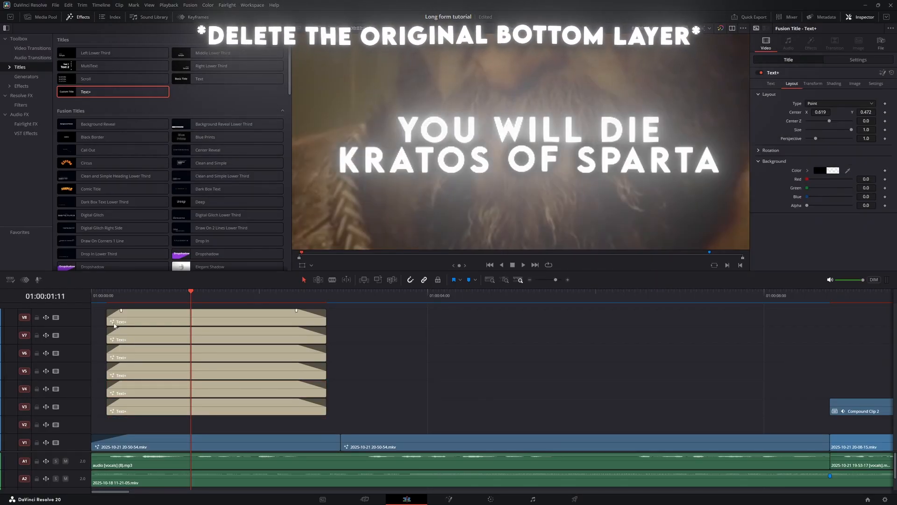
pyautogui.click(109, 296)
pyautogui.moveTo(110, 299); pyautogui.dragTo(191, 293)
pyautogui.scroll(-2, 548, 149)
pyautogui.scroll(-3, 547, 148)
# Change the font of the KRATOS title on V6 to Heroes.
pyautogui.click(215, 353)
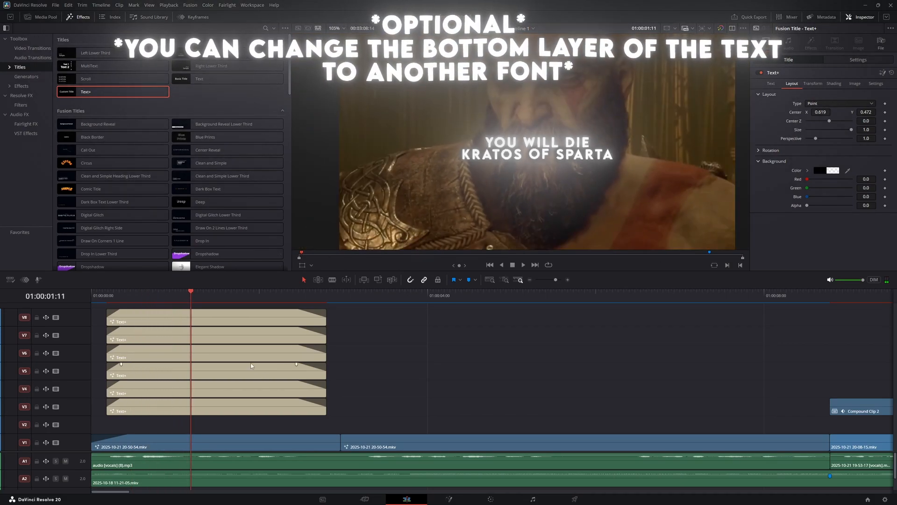
pyautogui.click(770, 83)
pyautogui.click(814, 156)
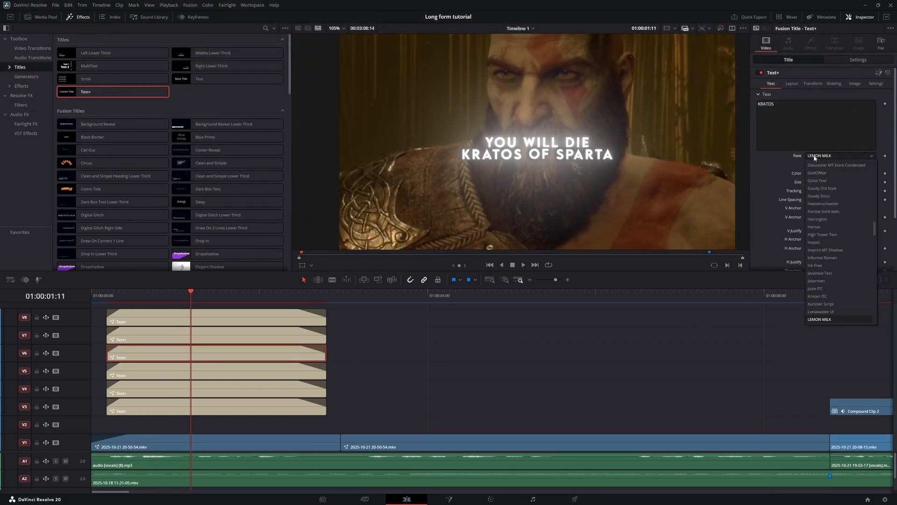
pyautogui.write('hero')
pyautogui.press('Return')
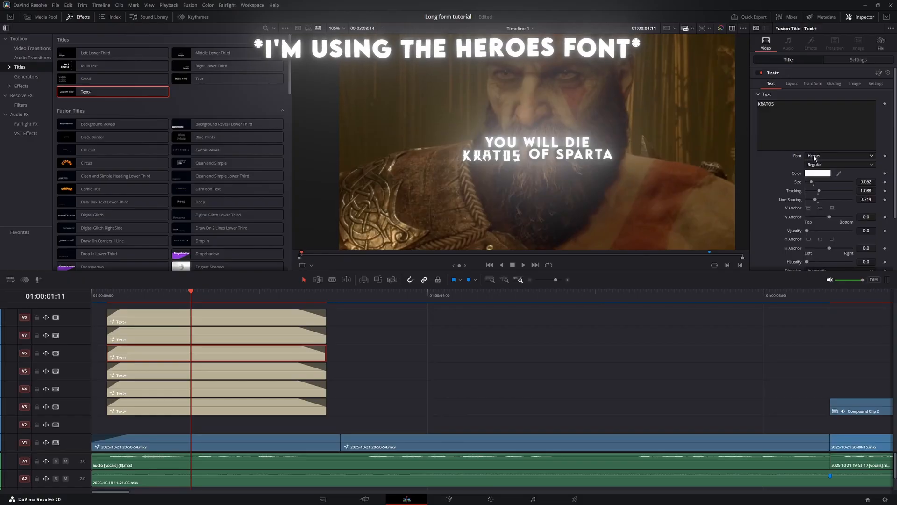
# Change the font of the OF title on V7 to Heroes.
pyautogui.click(271, 337)
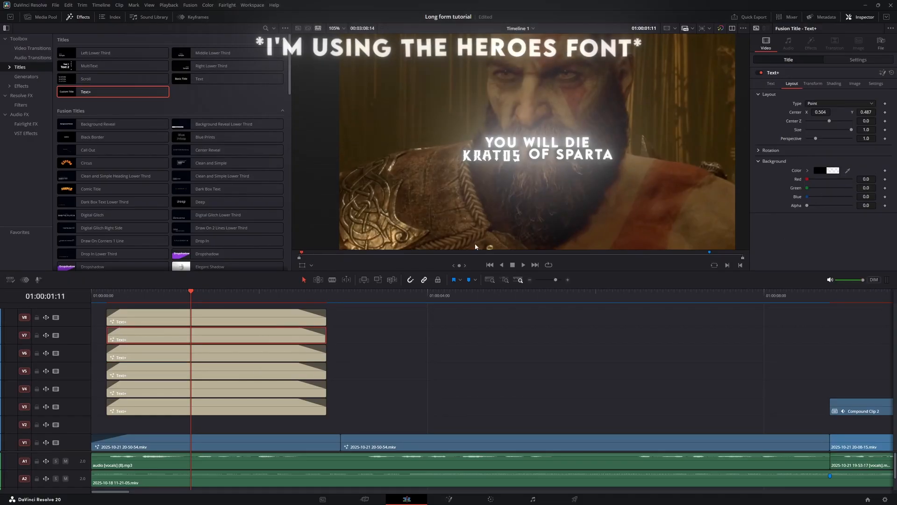
pyautogui.click(769, 84)
pyautogui.click(810, 156)
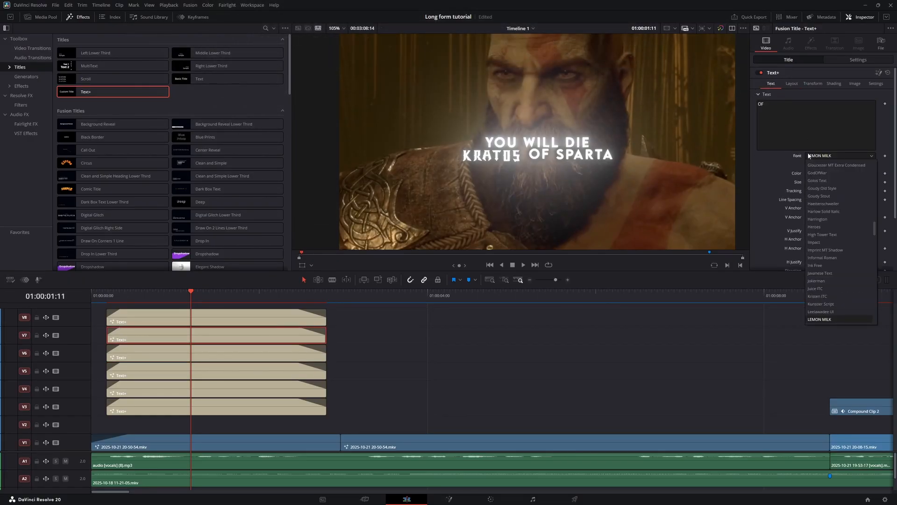
pyautogui.press('Return')
# Change the font of the SPARTA title on V8 to Heroes.
pyautogui.click(273, 320)
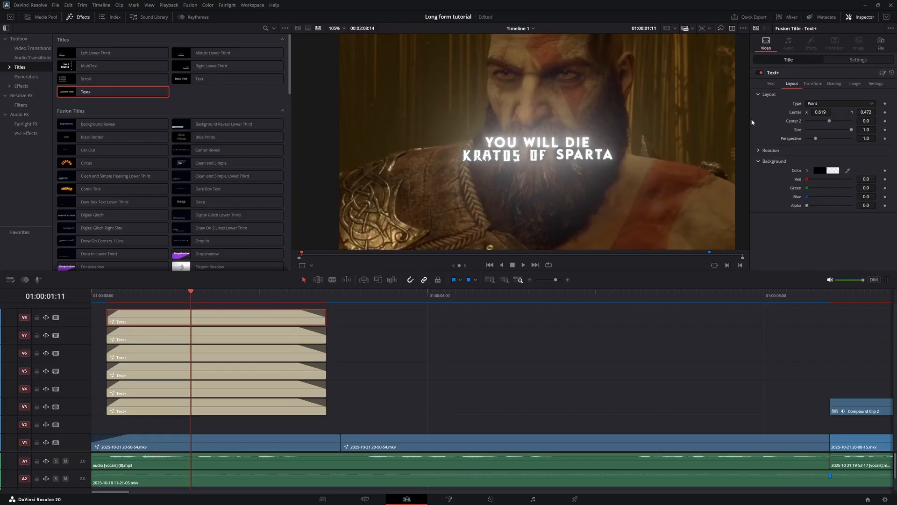
pyautogui.click(771, 83)
pyautogui.click(820, 155)
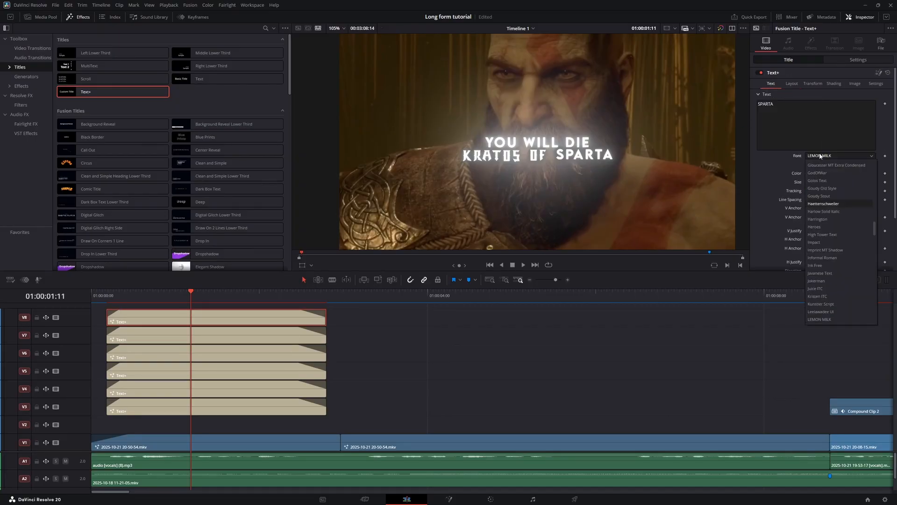
pyautogui.press('Return')
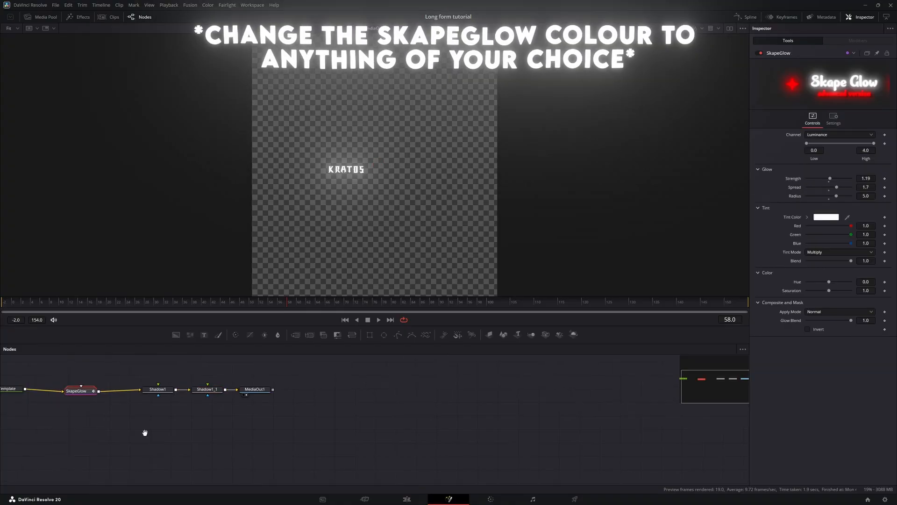
# Set the SkapeGlow tint colour of the KRATOS title to pure red (#ff0000) in its Fusion composition.
pyautogui.moveTo(144, 433); pyautogui.dragTo(393, 441)
pyautogui.click(826, 217)
pyautogui.click(499, 208)
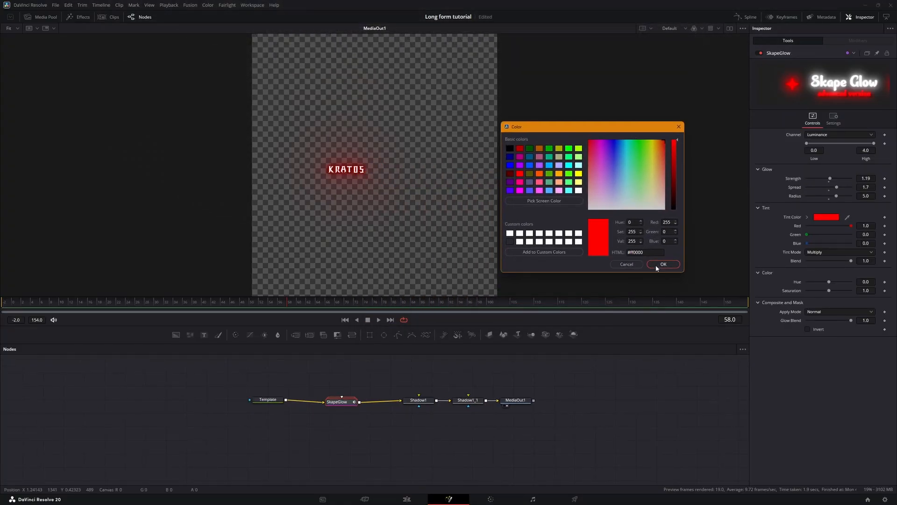
pyautogui.click(663, 264)
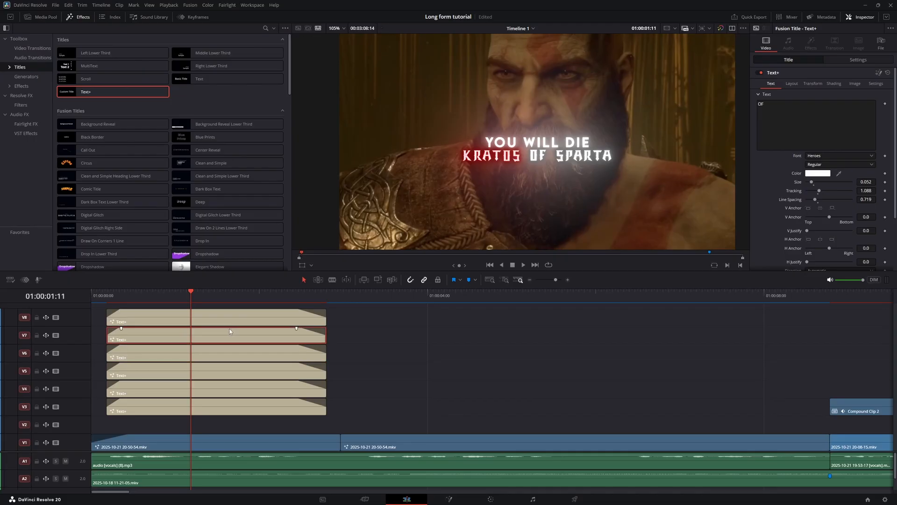
# Tint the OF title's SkapeGlow node red in its Fusion composition and return to the edit timeline.
pyautogui.hotkey('shift', '5')
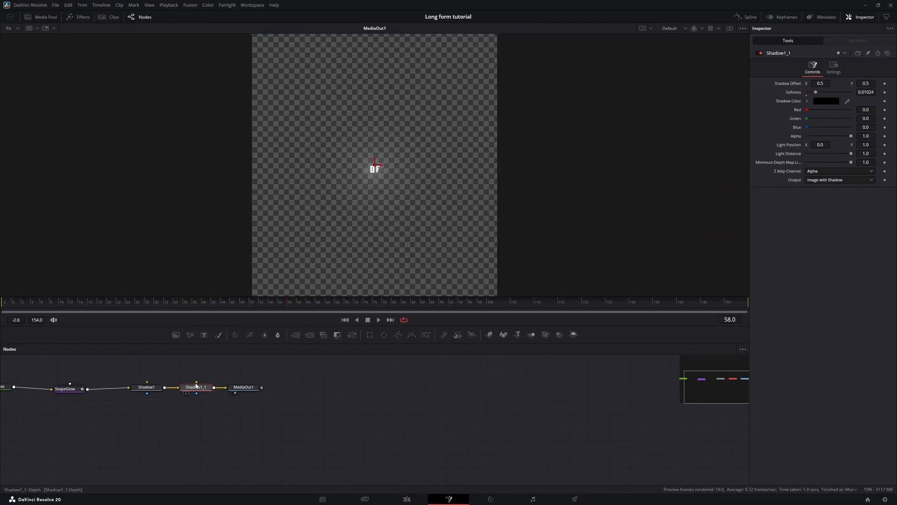
pyautogui.moveTo(691, 377); pyautogui.dragTo(692, 379)
pyautogui.click(415, 418)
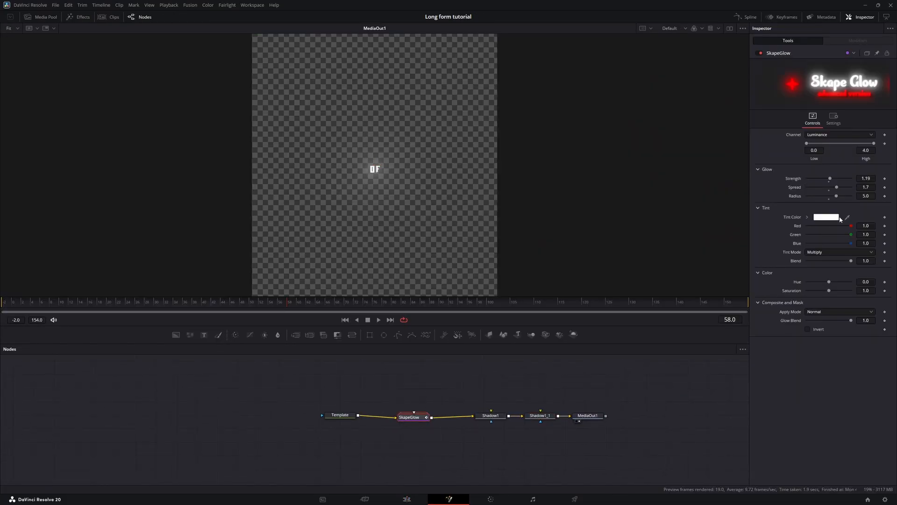
pyautogui.click(830, 217)
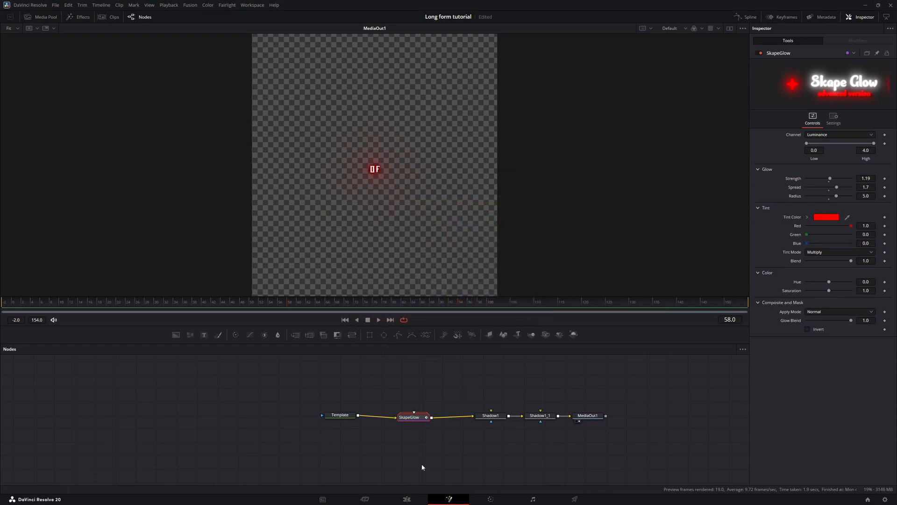
pyautogui.hotkey('shift', '4')
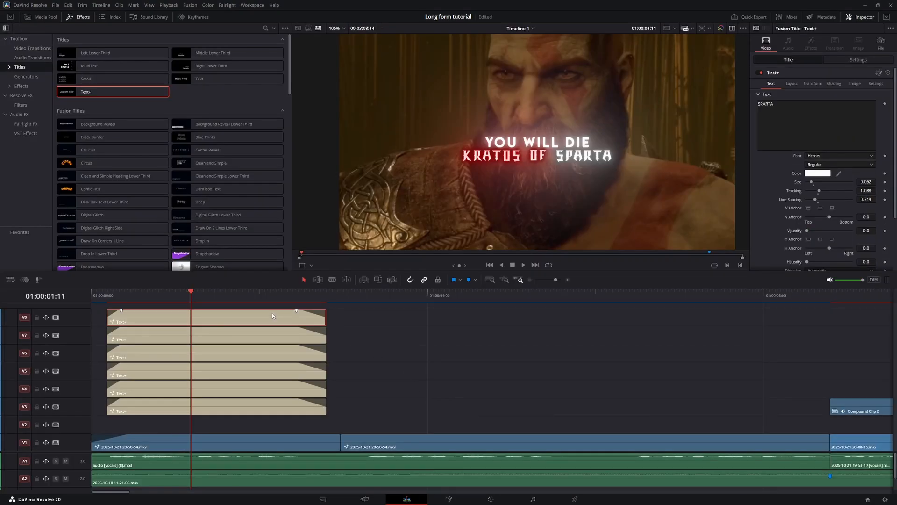
# Tint the SPARTA title's SkapeGlow node red in its Fusion composition.
pyautogui.hotkey('shift', '5')
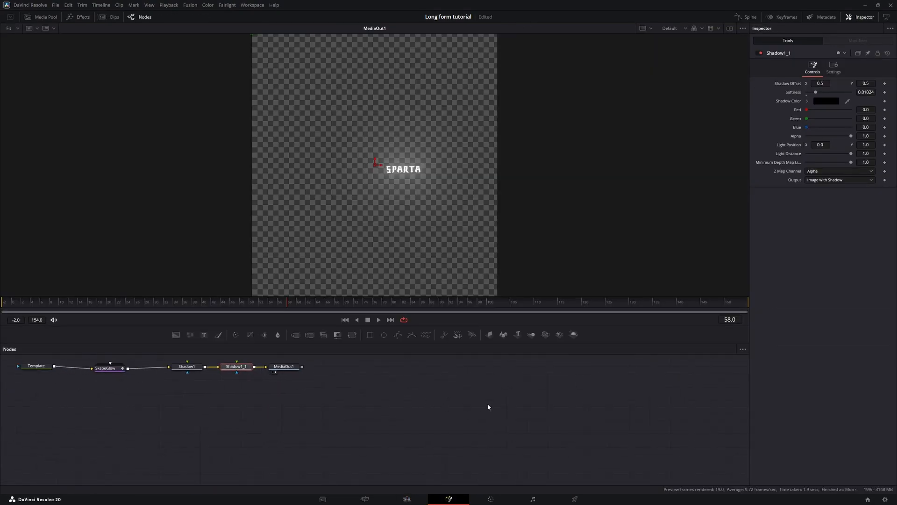
pyautogui.click(283, 408)
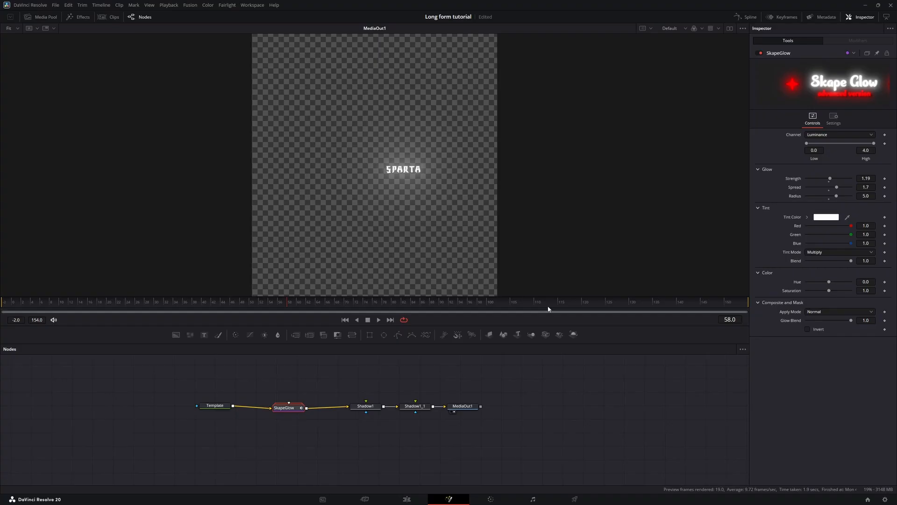
pyautogui.click(827, 216)
pyautogui.click(366, 205)
pyautogui.click(500, 312)
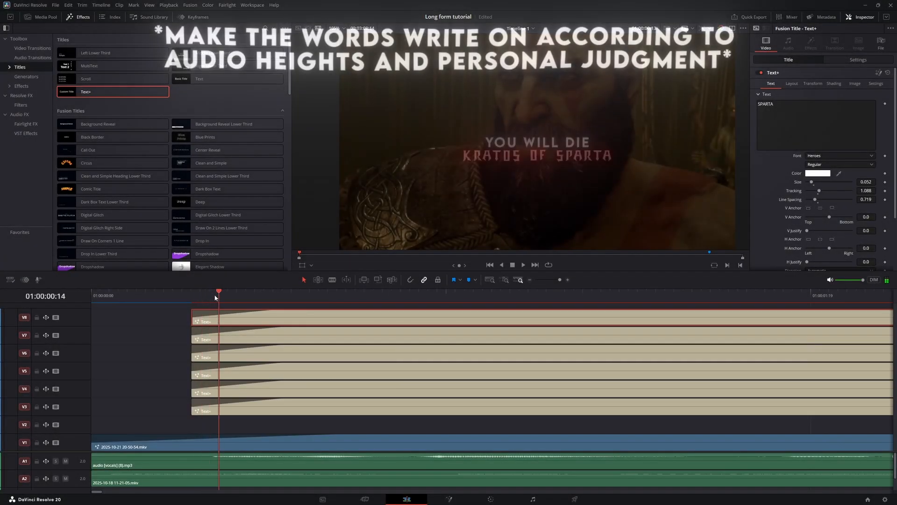
# Trim the starts of the YOU title on V3 and the WILL title on V4 to where each word is spoken.
pyautogui.moveTo(216, 294); pyautogui.dragTo(291, 292)
pyautogui.moveTo(192, 406); pyautogui.dragTo(209, 406)
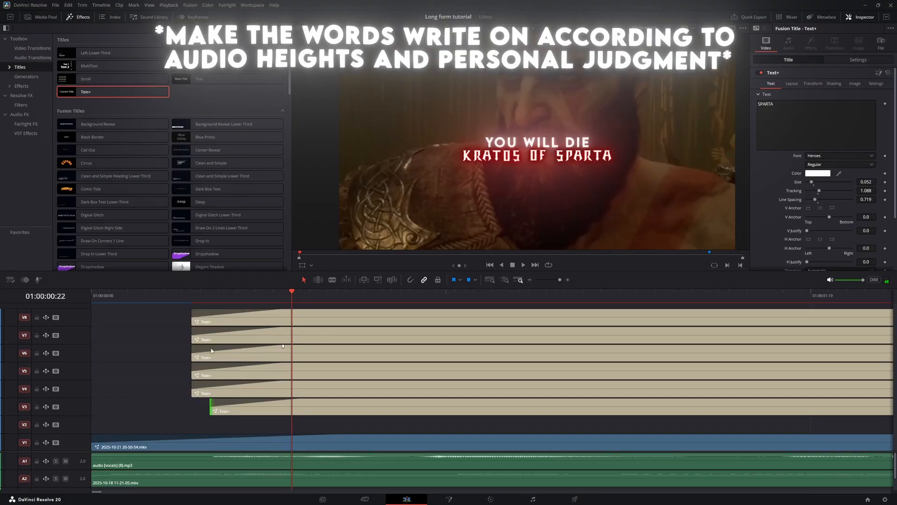
pyautogui.moveTo(213, 295); pyautogui.dragTo(301, 297)
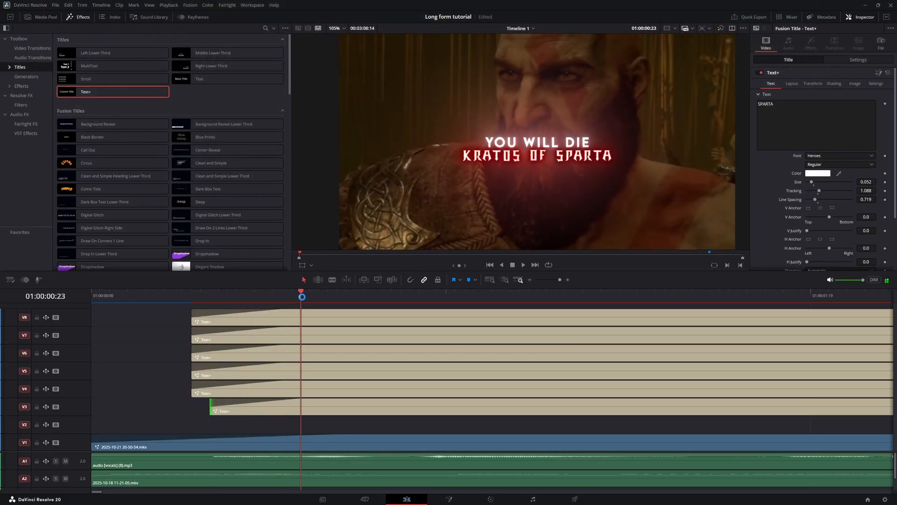
pyautogui.moveTo(186, 385); pyautogui.dragTo(299, 386)
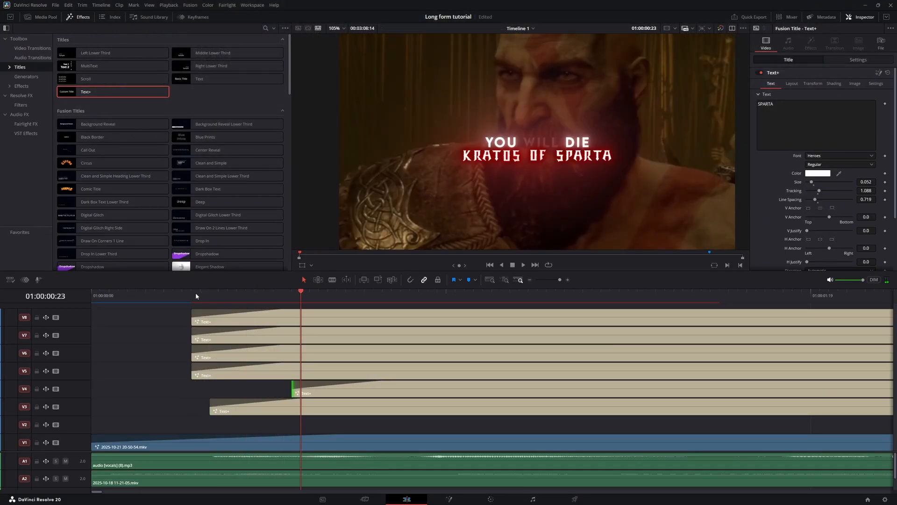
# Trim the starts of the DIE title on V5 and the KRATOS title on V6 to match their spoken words.
pyautogui.moveTo(195, 293); pyautogui.dragTo(428, 289)
pyautogui.moveTo(195, 370); pyautogui.dragTo(430, 366)
pyautogui.press('space')
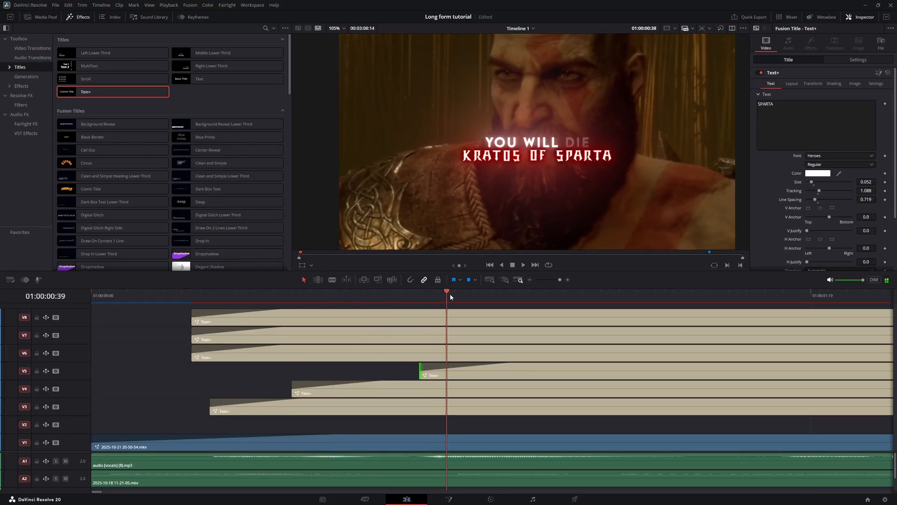
pyautogui.moveTo(560, 280); pyautogui.dragTo(560, 281)
pyautogui.moveTo(452, 296); pyautogui.dragTo(517, 297)
pyautogui.moveTo(153, 357); pyautogui.dragTo(511, 357)
# Trim the starts of the OF title on V7 and the SPARTA title on V8 to their spoken words, and play back the title sequence.
pyautogui.click(507, 293)
pyautogui.moveTo(507, 294); pyautogui.dragTo(668, 276)
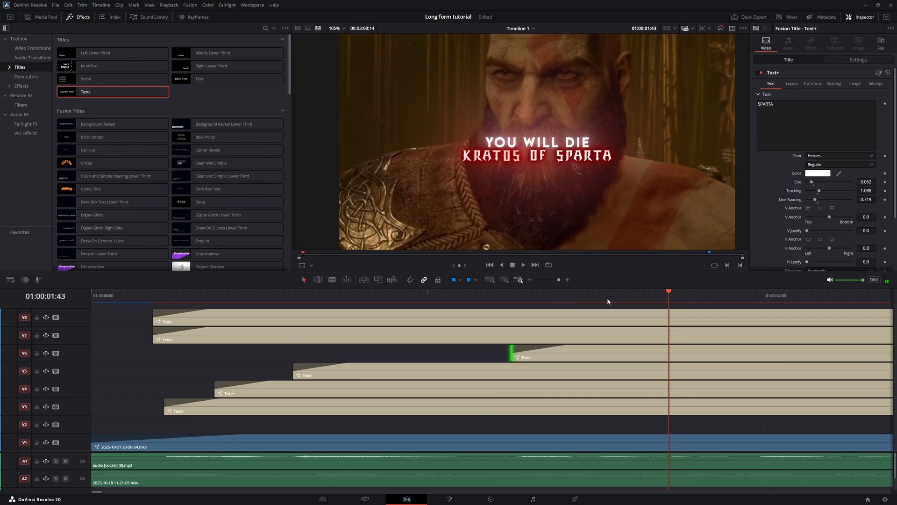
pyautogui.moveTo(154, 335); pyautogui.dragTo(758, 305)
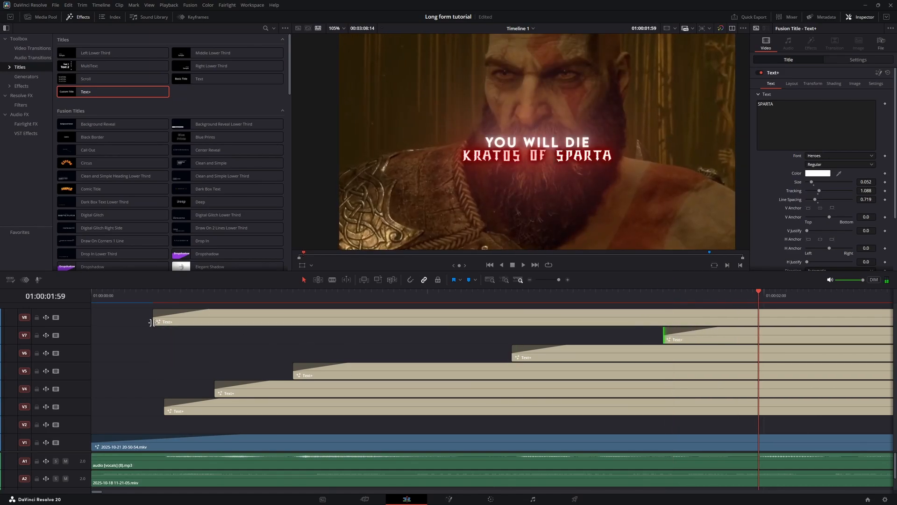
pyautogui.moveTo(153, 322); pyautogui.dragTo(743, 344)
pyautogui.moveTo(747, 298); pyautogui.dragTo(136, 320)
pyautogui.click(554, 282)
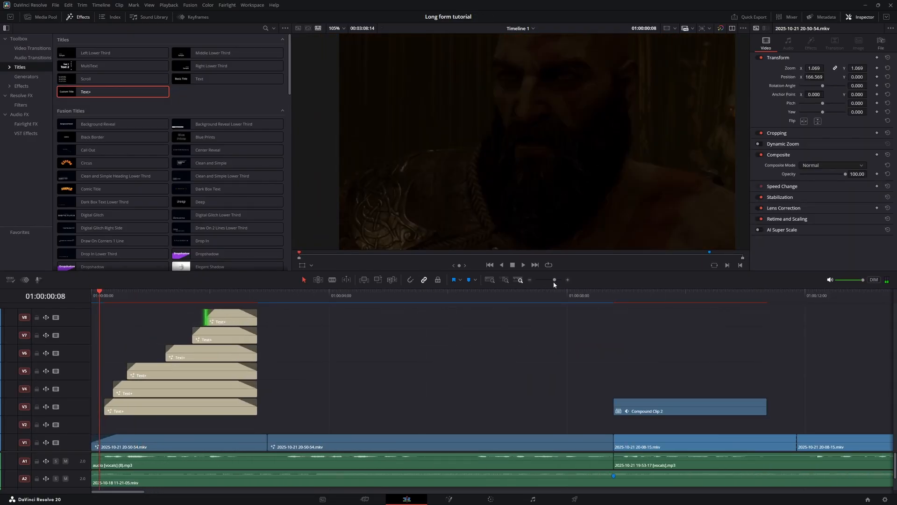
pyautogui.press('space')
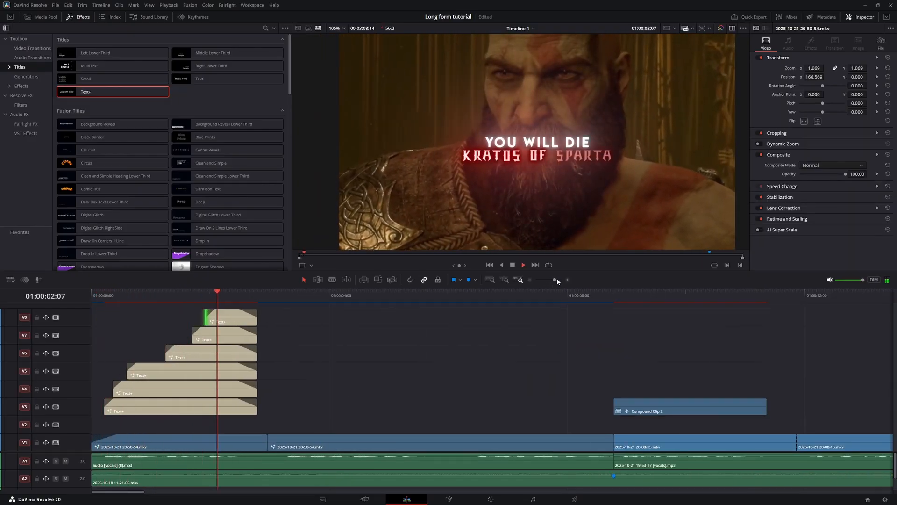
# Combine the six staggered dialogue titles on V3 to V8 into one compound clip.
pyautogui.moveTo(294, 309); pyautogui.dragTo(101, 418)
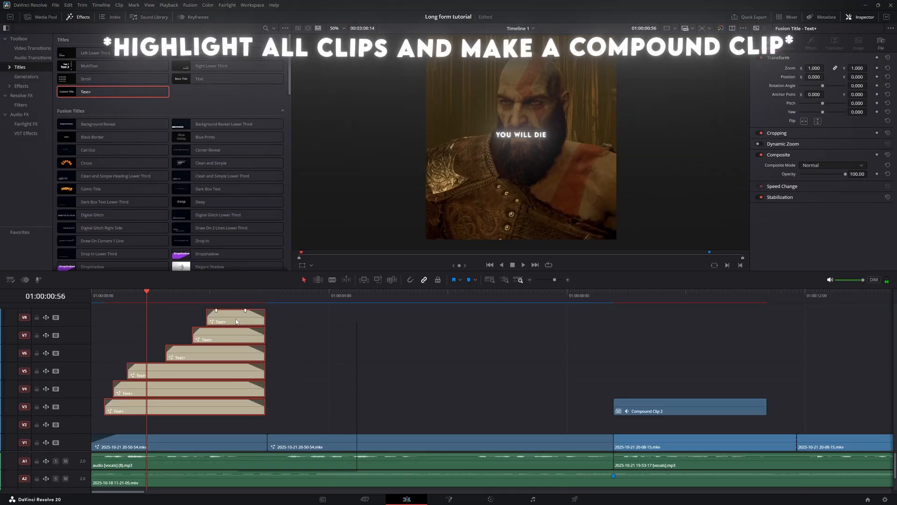
pyautogui.rightClick(244, 320)
pyautogui.click(254, 324)
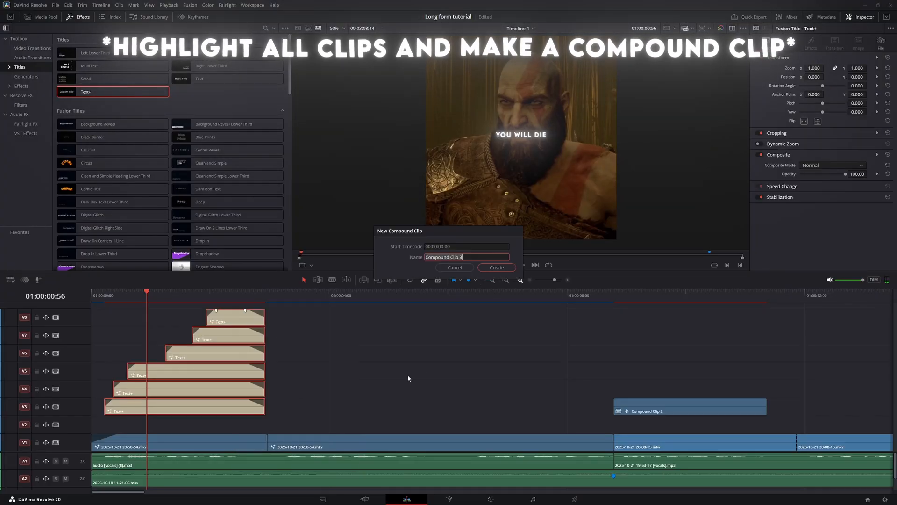
pyautogui.click(493, 263)
# Keyframe the new compound clip's zoom from 1.000 at its start to 1.140 at its end, and play it back.
pyautogui.click(110, 297)
pyautogui.click(104, 296)
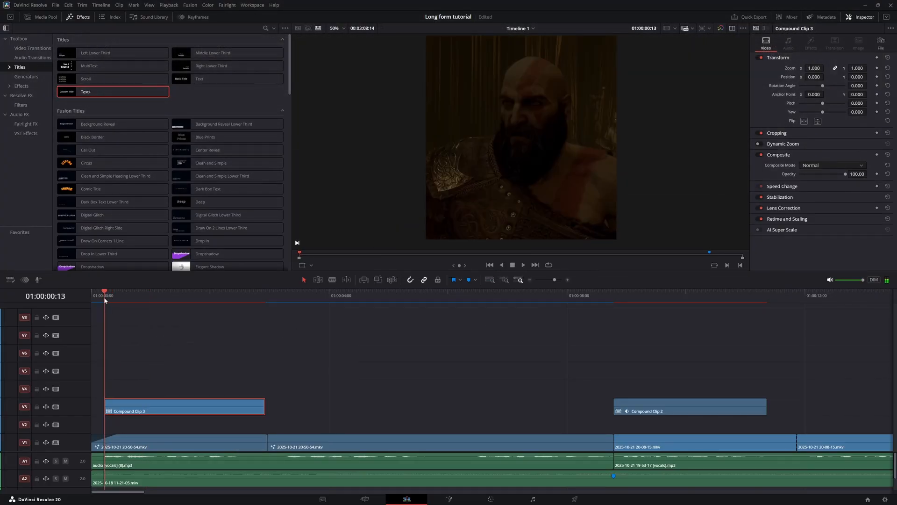
pyautogui.click(877, 68)
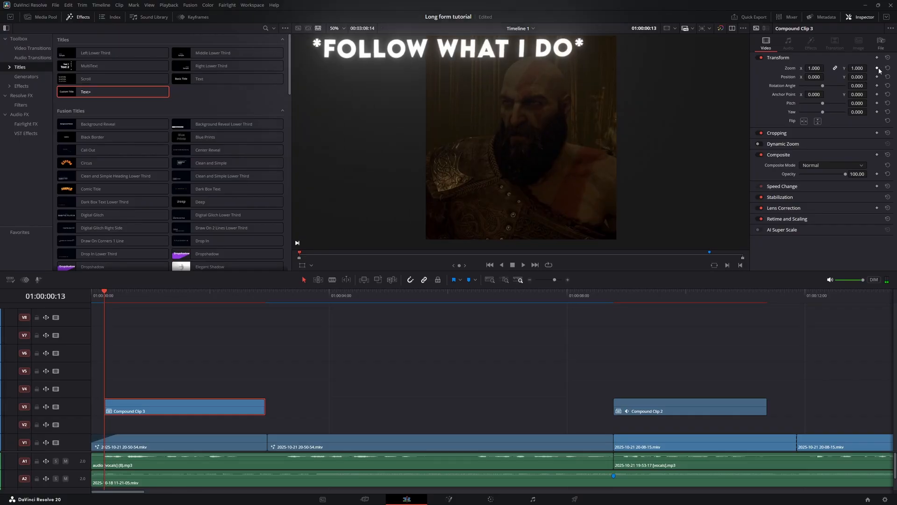
pyautogui.click(266, 300)
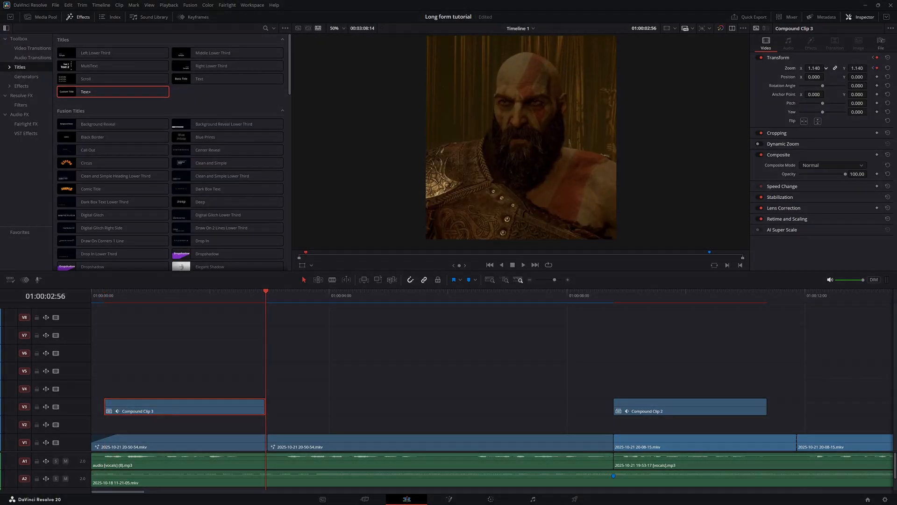
pyautogui.click(105, 296)
pyautogui.press('space')
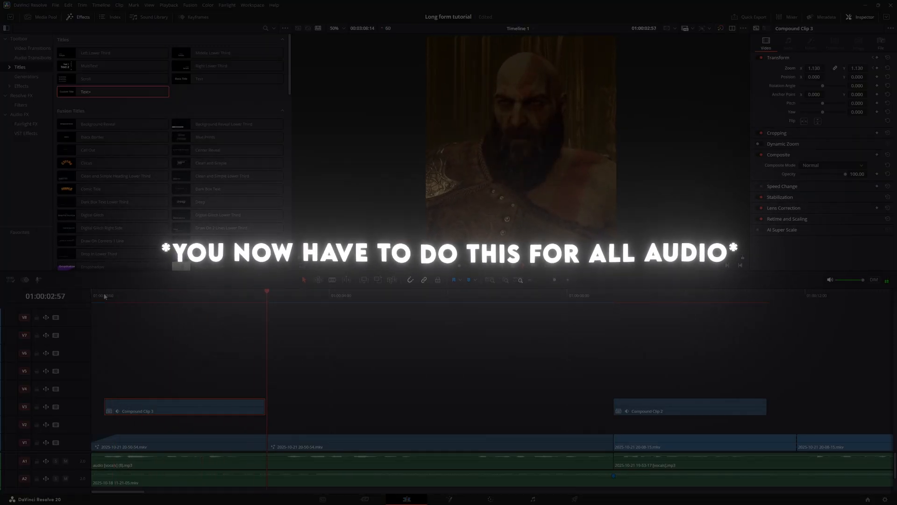
# Add an adjustment clip on V5 from the timeline start and extend it to the end of the last video clip.
pyautogui.click(89, 296)
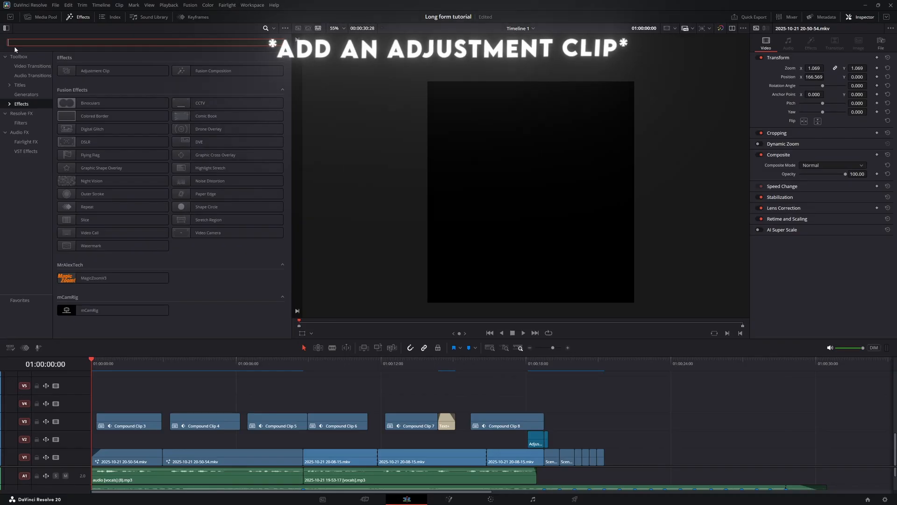
pyautogui.write('adj')
pyautogui.moveTo(60, 71); pyautogui.dragTo(117, 385)
pyautogui.moveTo(211, 386); pyautogui.dragTo(603, 398)
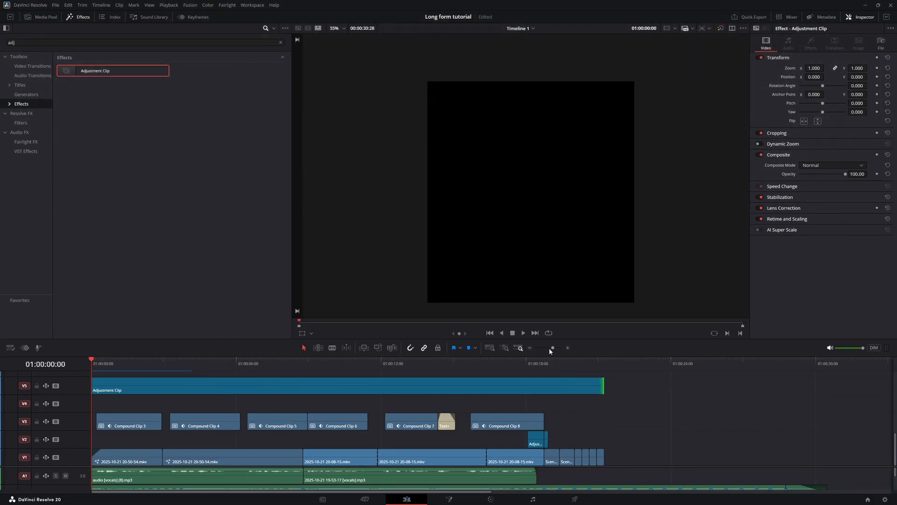
# Move all the title compound clips and the Text+ title from V3 up to V4.
pyautogui.moveTo(553, 348); pyautogui.dragTo(552, 349)
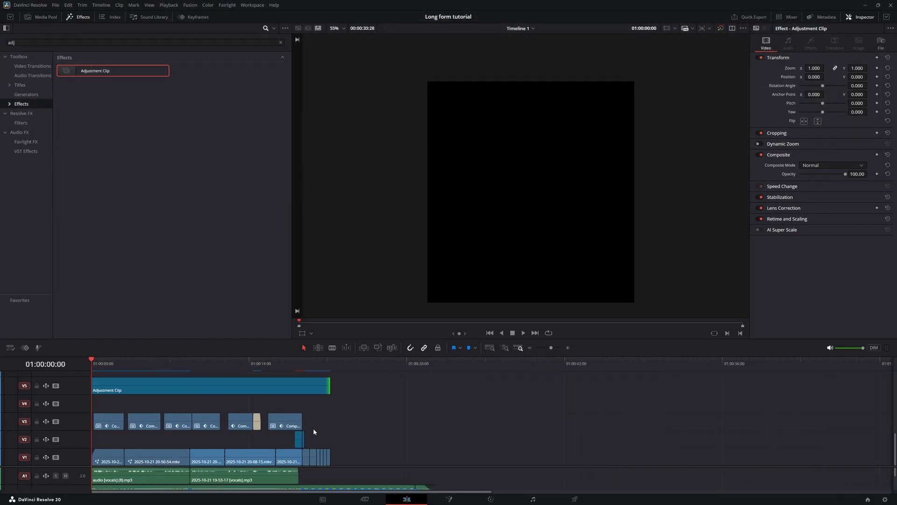
pyautogui.moveTo(171, 430); pyautogui.dragTo(107, 423)
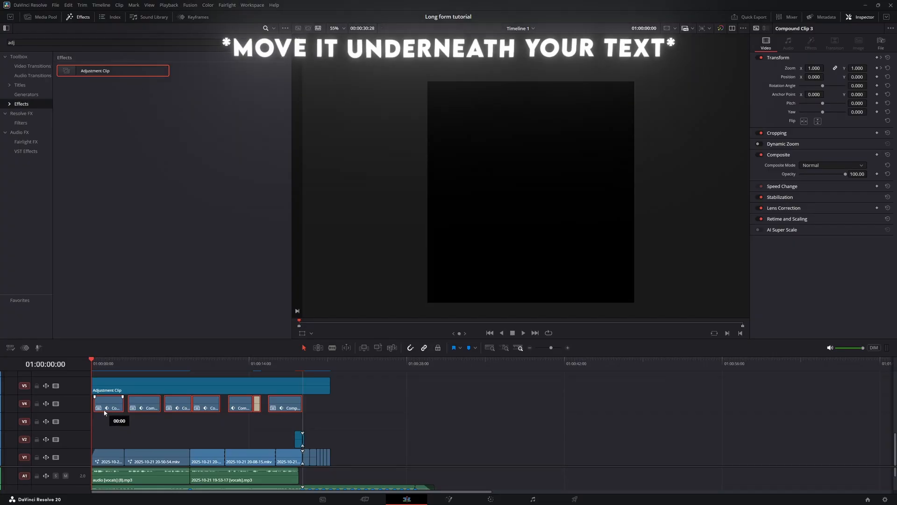
pyautogui.moveTo(552, 347); pyautogui.dragTo(554, 349)
pyautogui.click(104, 361)
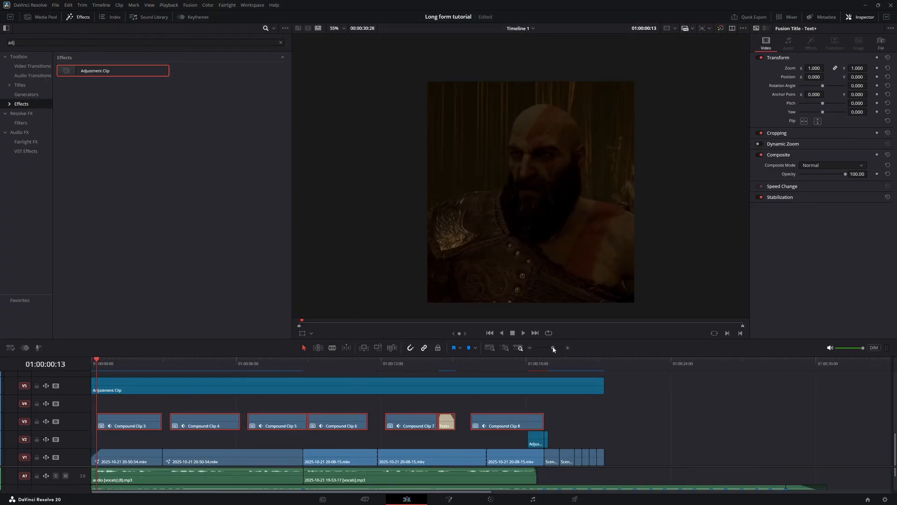
pyautogui.moveTo(130, 428); pyautogui.dragTo(118, 413)
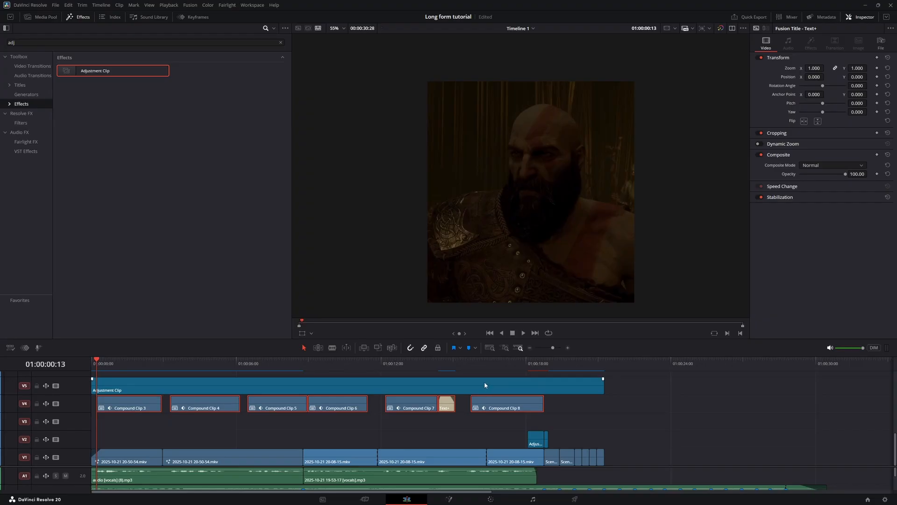
# Rearrange the tracks so the title clips sit on V5 and the long adjustment clip lies beneath them on V4.
pyautogui.moveTo(485, 383); pyautogui.dragTo(485, 416)
pyautogui.moveTo(565, 404); pyautogui.dragTo(147, 387)
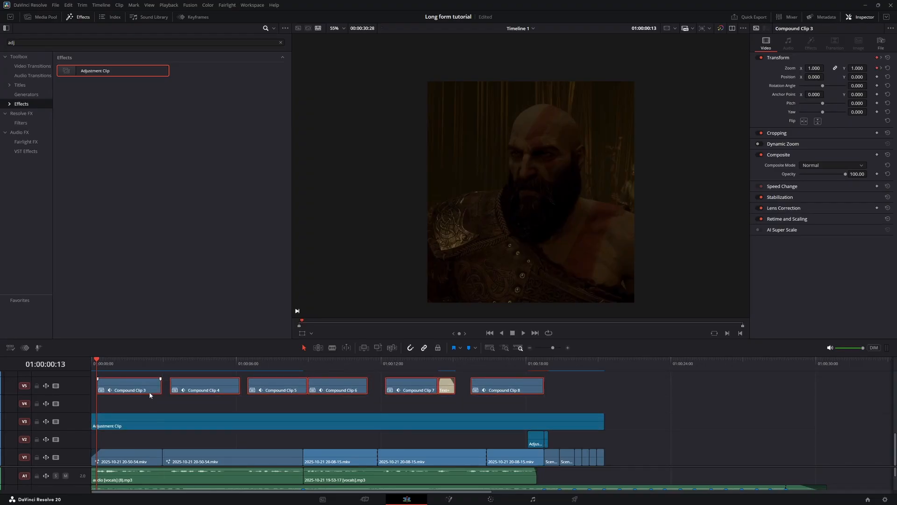
pyautogui.click(150, 422)
pyautogui.moveTo(461, 426); pyautogui.dragTo(461, 411)
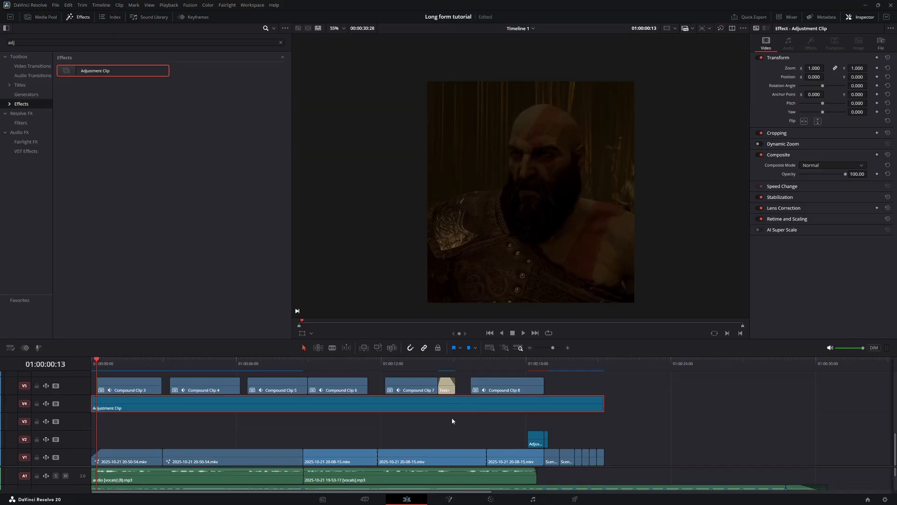
# Open the adjustment clip for color grading and set its midtone detail to 100.
pyautogui.click(490, 499)
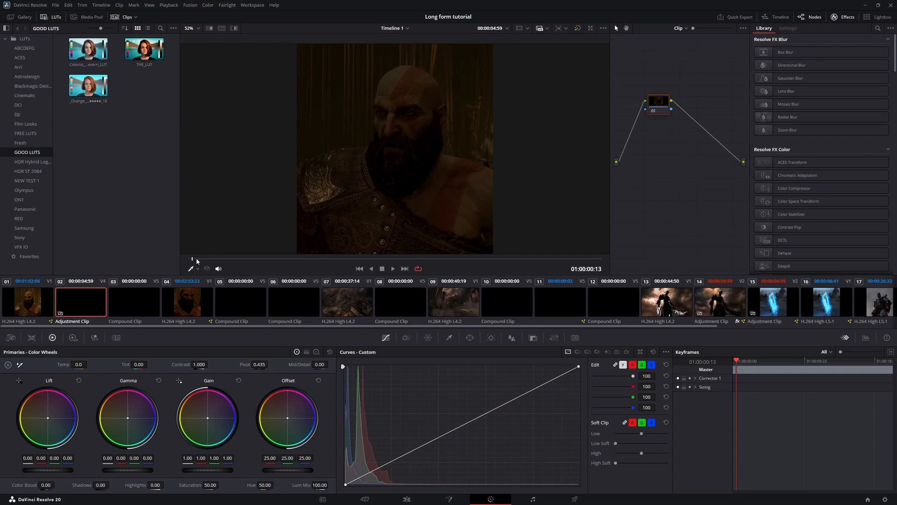
pyautogui.moveTo(197, 261); pyautogui.dragTo(246, 261)
pyautogui.moveTo(320, 364); pyautogui.dragTo(331, 364)
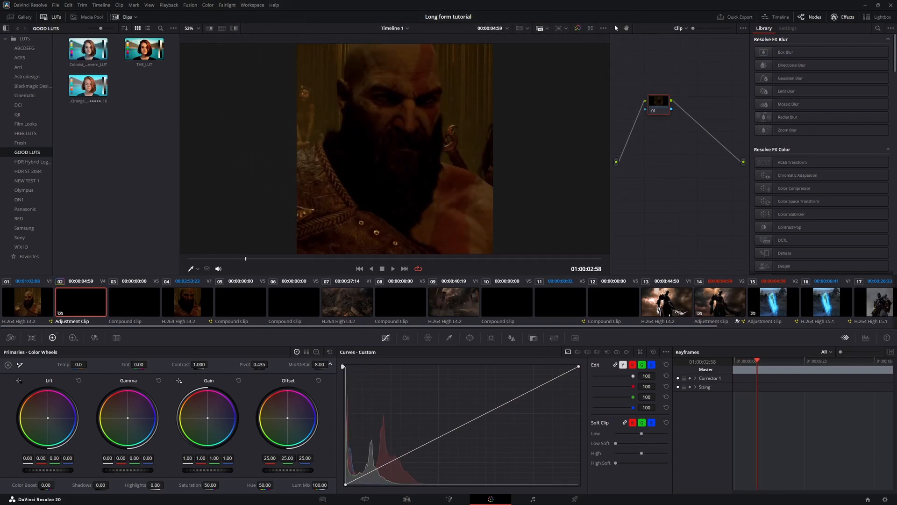
# Apply a Glow effect to the adjustment clip's node with shine threshold 0.271 and spread 2.000.
pyautogui.click(878, 28)
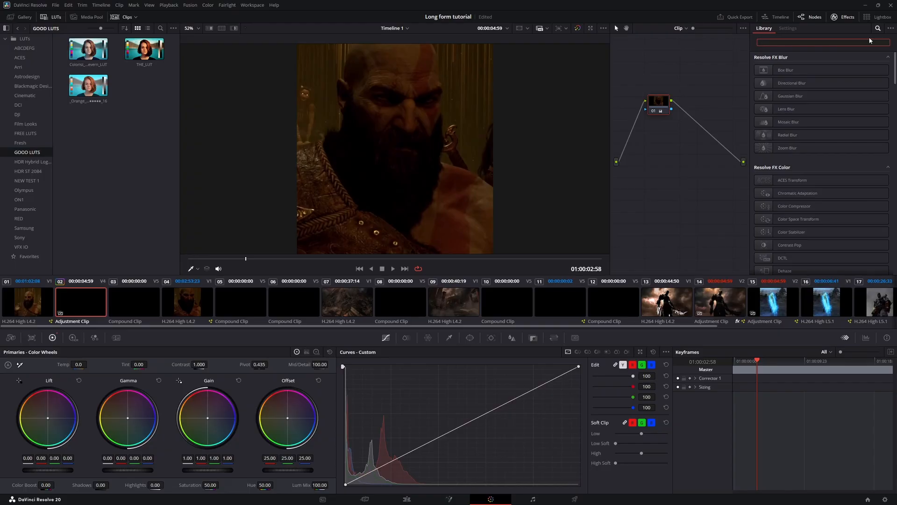
pyautogui.write('glow')
pyautogui.moveTo(795, 70); pyautogui.dragTo(659, 104)
pyautogui.moveTo(819, 87); pyautogui.dragTo(845, 106)
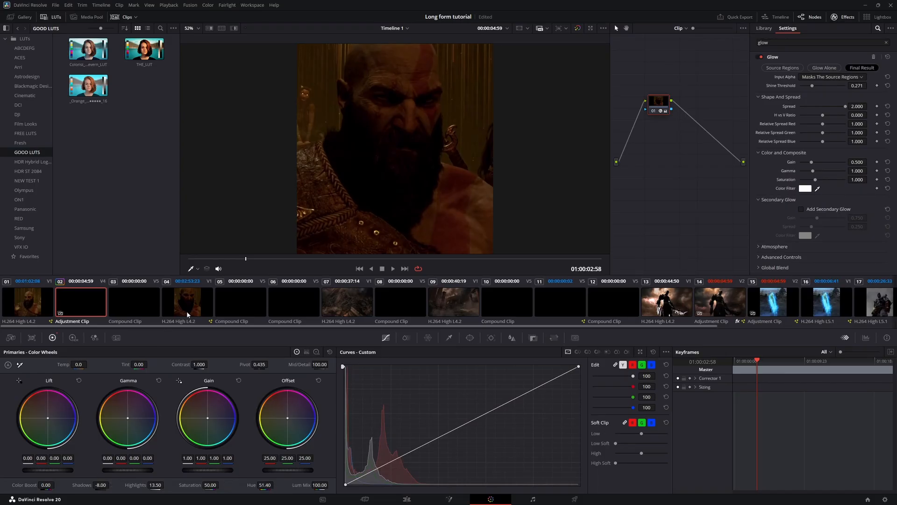
# Set the adjustment clip's color boost to -12.50 and play through the scenes to check the grade.
pyautogui.moveTo(200, 264); pyautogui.dragTo(172, 263)
pyautogui.press('space')
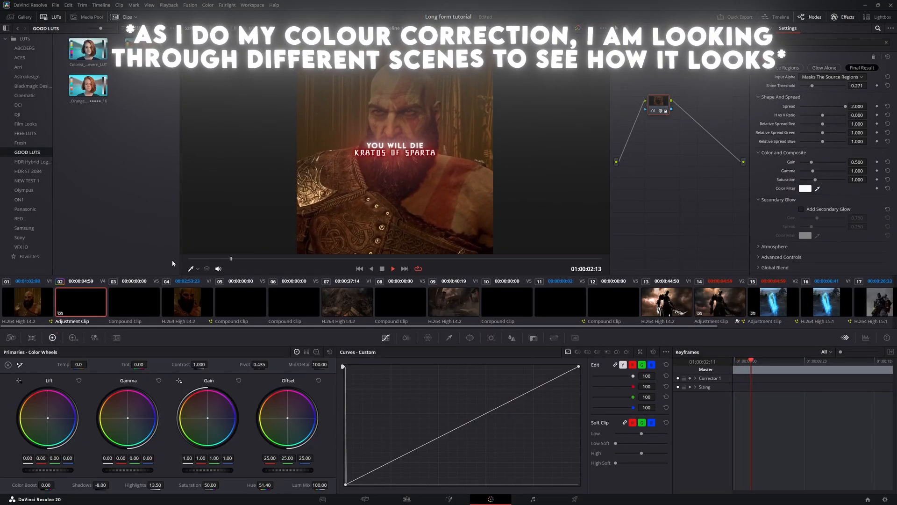
pyautogui.press('space')
pyautogui.moveTo(46, 485); pyautogui.dragTo(34, 484)
pyautogui.press('space')
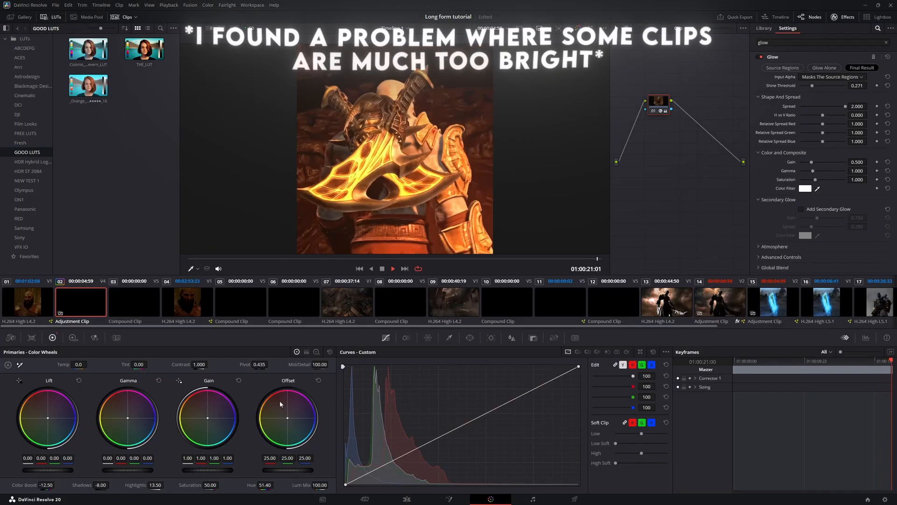
# Set the Glow's shine threshold to 0.783 using the overbright clip near 00:00:20:06, and scrub through the other scenes.
pyautogui.moveTo(555, 258); pyautogui.dragTo(580, 257)
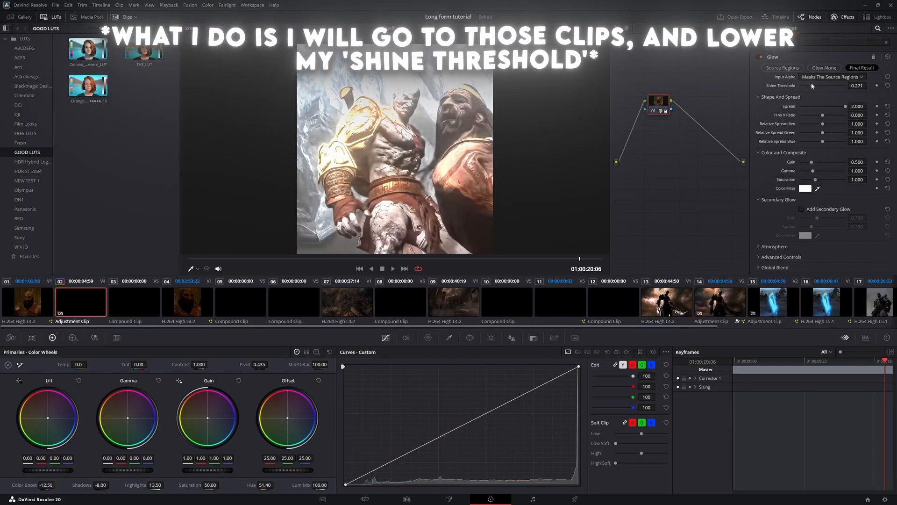
pyautogui.moveTo(812, 86); pyautogui.dragTo(837, 85)
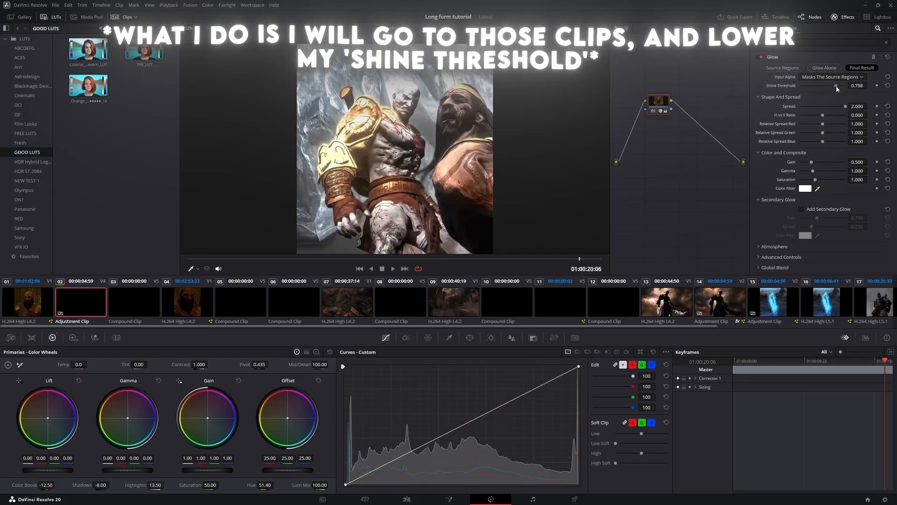
pyautogui.click(232, 258)
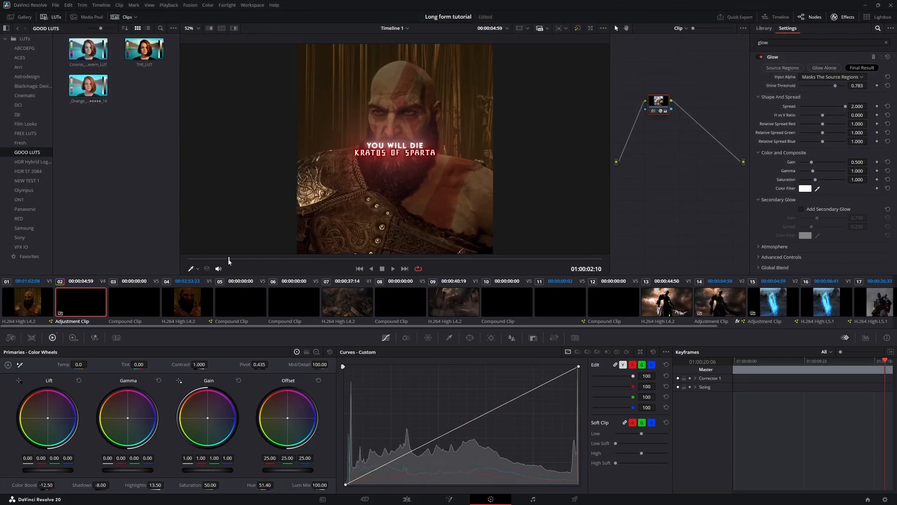
pyautogui.moveTo(241, 260); pyautogui.dragTo(603, 245)
# Open the adjustment clip's Fusion composition, insert a Sharpen node after MediaIn1, and try an amount of 1.1.
pyautogui.click(406, 499)
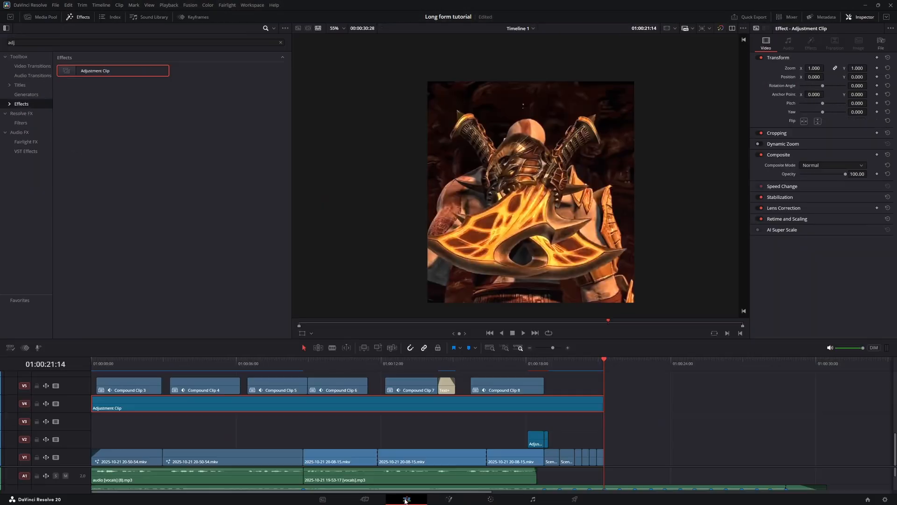
pyautogui.moveTo(551, 348); pyautogui.dragTo(552, 348)
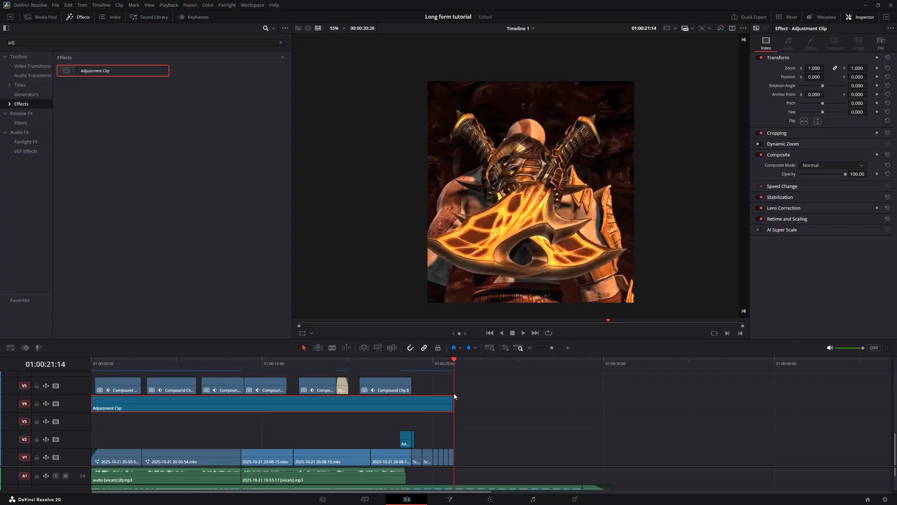
pyautogui.hotkey('shift', '5')
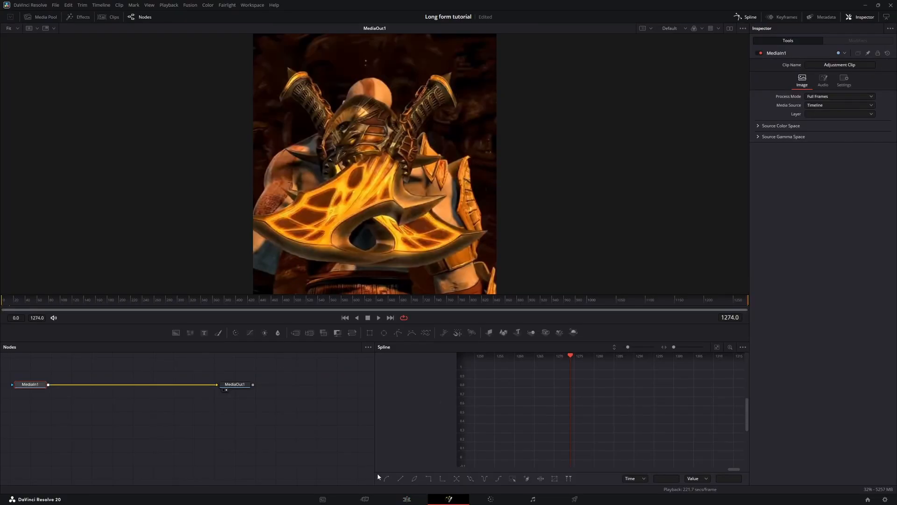
pyautogui.hotkey('shift', 'space')
pyautogui.write('shard')
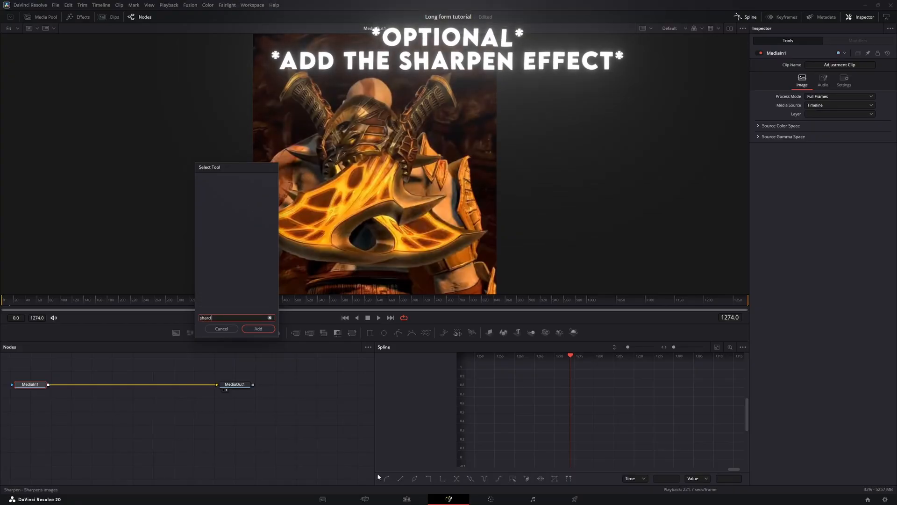
pyautogui.press('BackSpace')
pyautogui.press('Return')
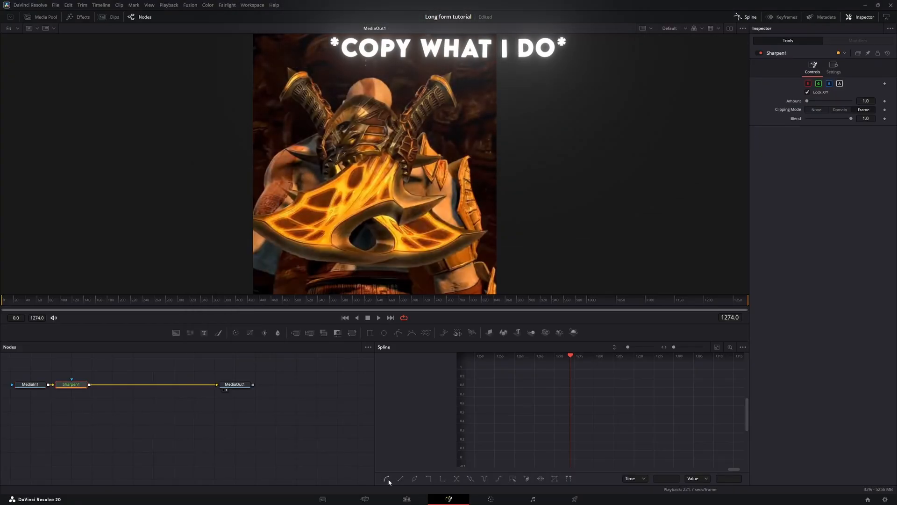
pyautogui.click(871, 101)
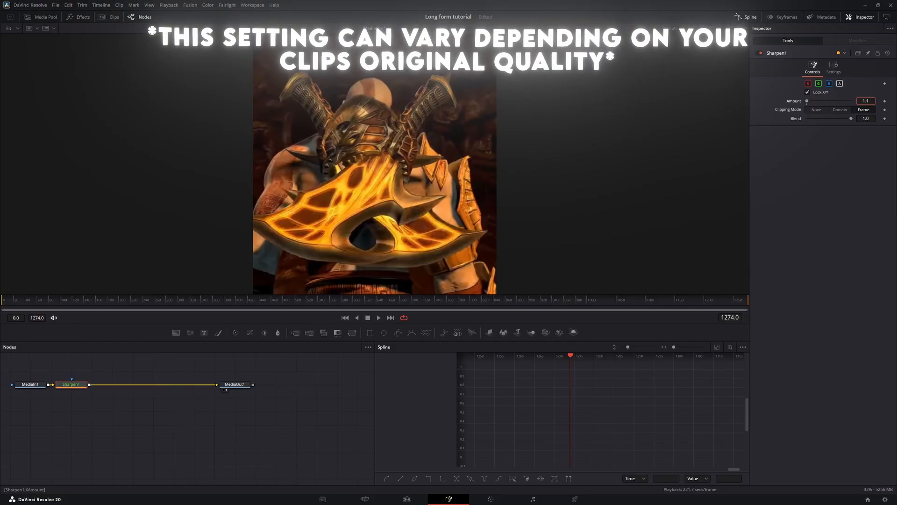
# Insert an Unsharp Mask node after the Sharpen node with gain 2.27 and size about 0.4.
pyautogui.hotkey('shift', 'space')
pyautogui.write('shar')
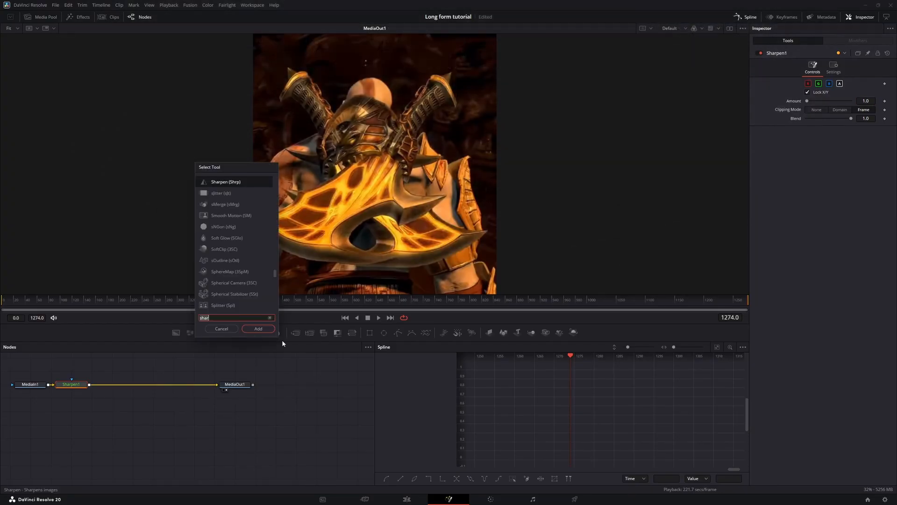
pyautogui.write('uns')
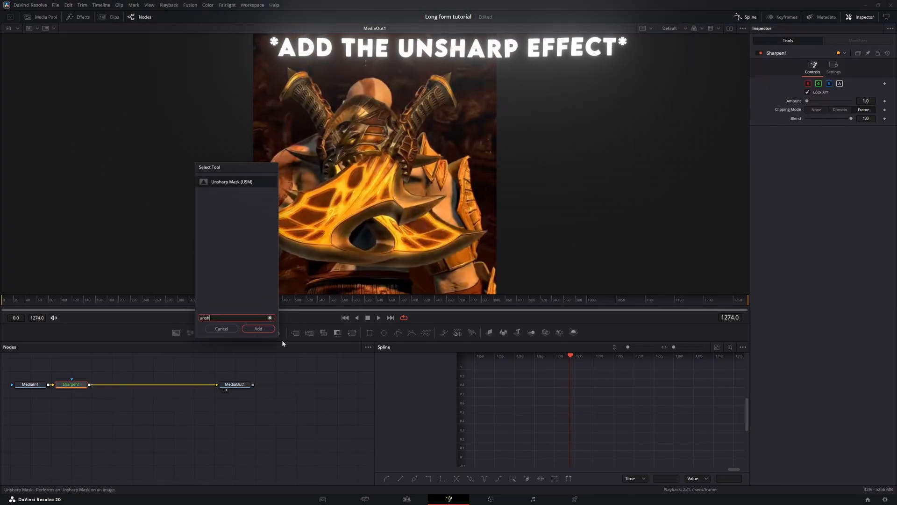
pyautogui.press('Return')
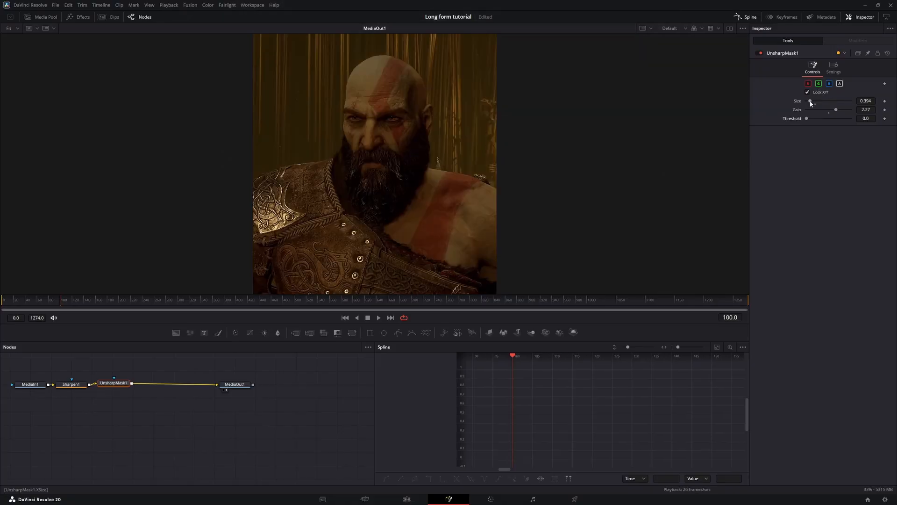
pyautogui.moveTo(815, 104); pyautogui.dragTo(812, 103)
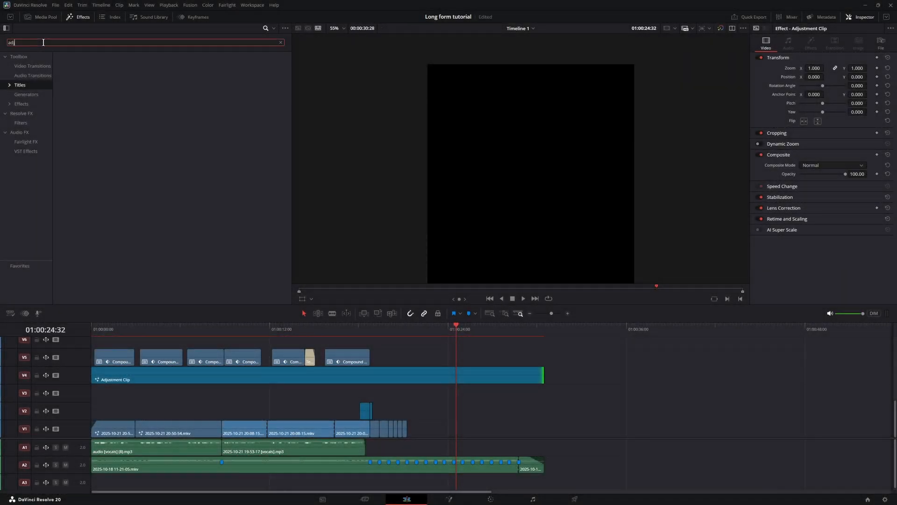
# Add a Text+ title on V1 matching the outro sound's length, and give it a fade-out of about 29 frames.
pyautogui.write('a')
pyautogui.press('BackSpace')
pyautogui.moveTo(145, 113); pyautogui.dragTo(545, 431)
pyautogui.click(528, 326)
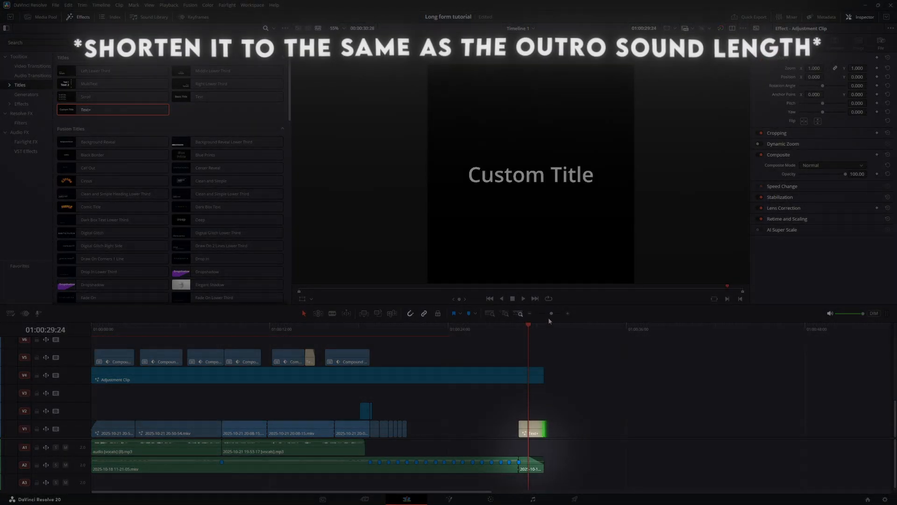
pyautogui.moveTo(551, 313); pyautogui.dragTo(556, 314)
pyautogui.moveTo(609, 422); pyautogui.dragTo(556, 421)
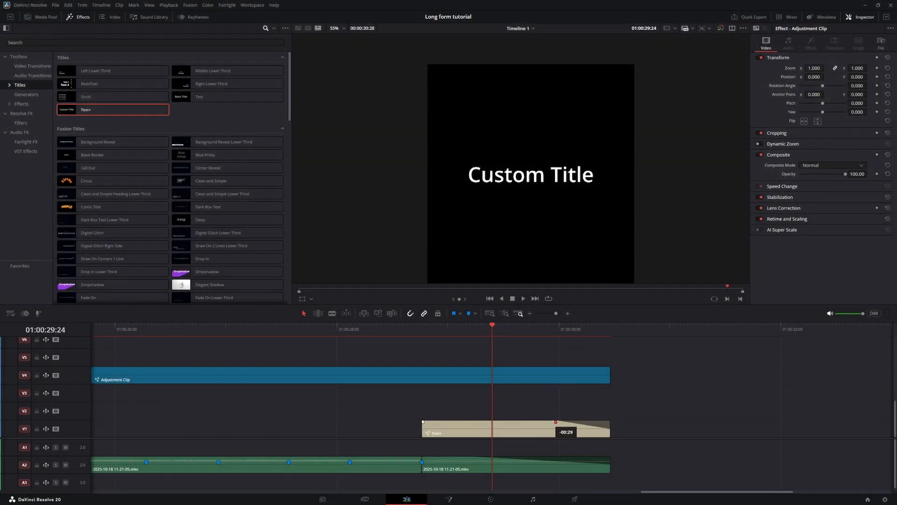
# Open the outro title's Fusion composition, change its text to REFLEX and set the font to mightyspidey.
pyautogui.click(535, 428)
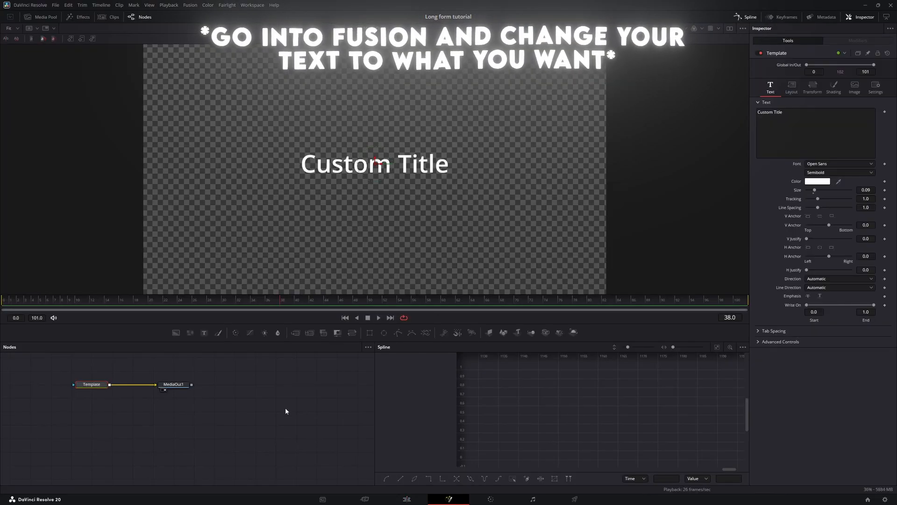
pyautogui.moveTo(789, 112); pyautogui.dragTo(697, 104)
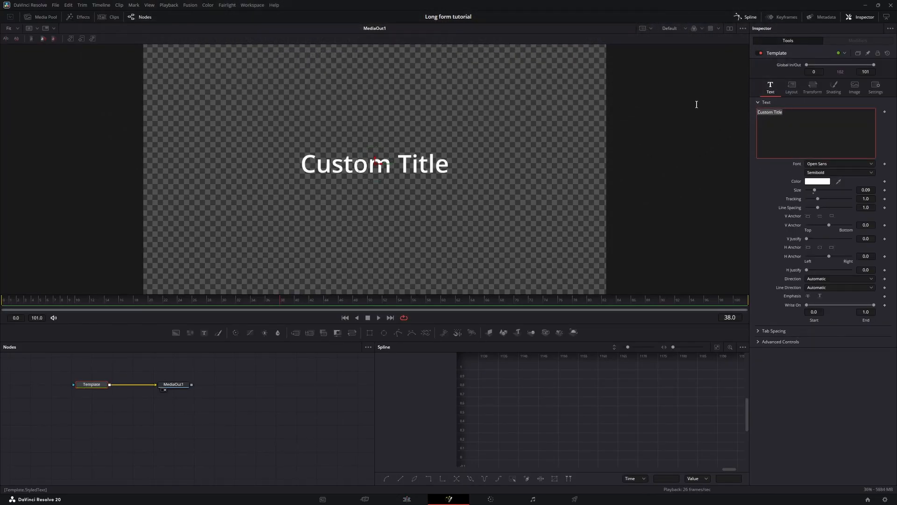
pyautogui.write('REFLEXC')
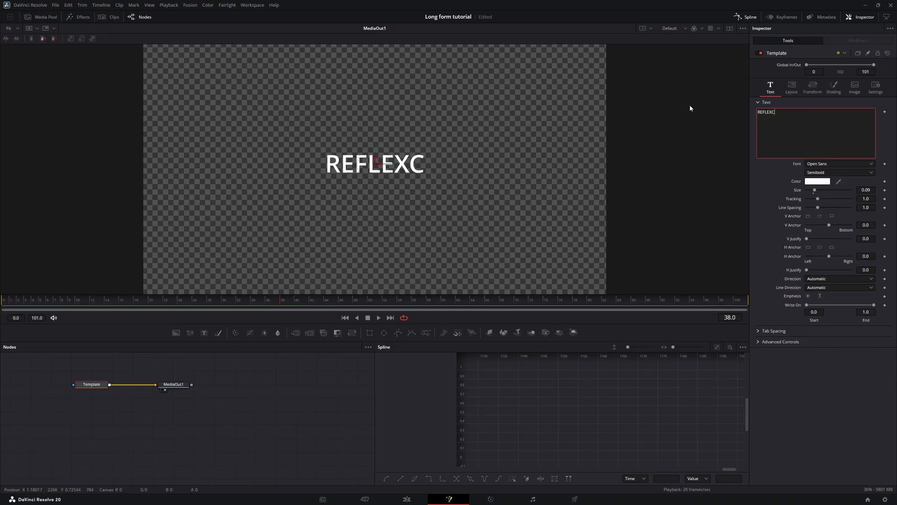
pyautogui.press('BackSpace')
pyautogui.click(825, 165)
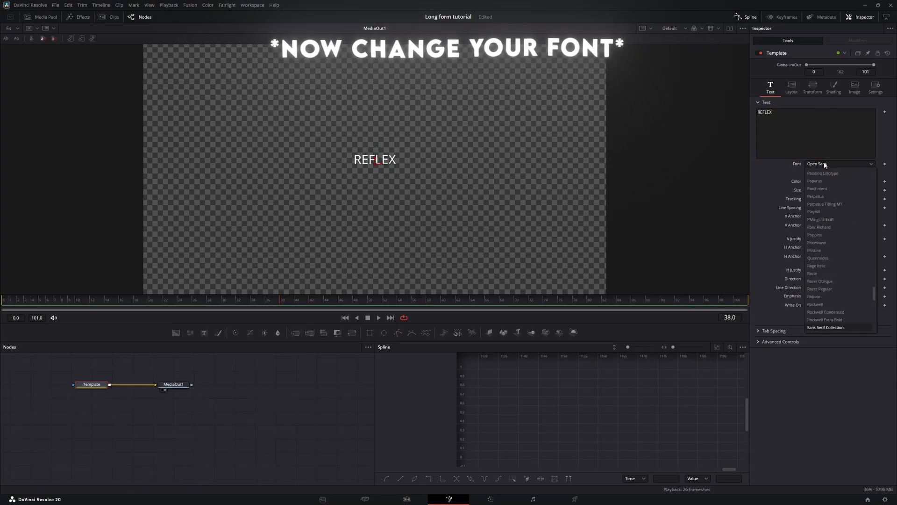
pyautogui.write('mig')
pyautogui.press('Return')
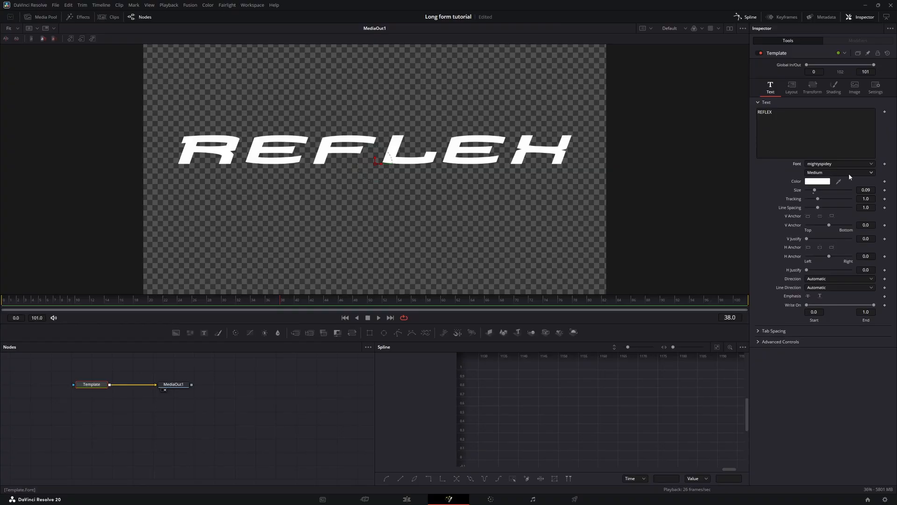
# Set the outro text's size to 0.0264 and tracking to 1.039, and keyframe both at frame 0.
pyautogui.moveTo(866, 189); pyautogui.dragTo(643, 186)
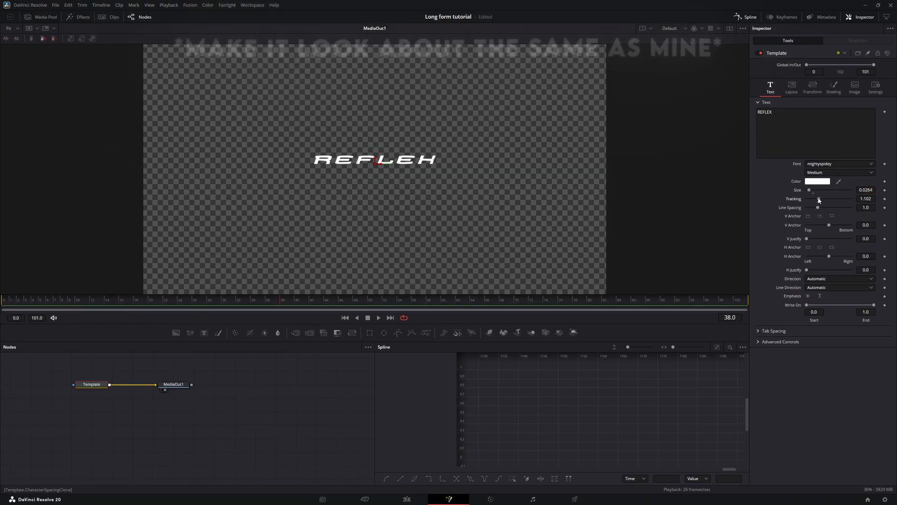
pyautogui.moveTo(817, 200); pyautogui.dragTo(817, 200)
pyautogui.click(3, 302)
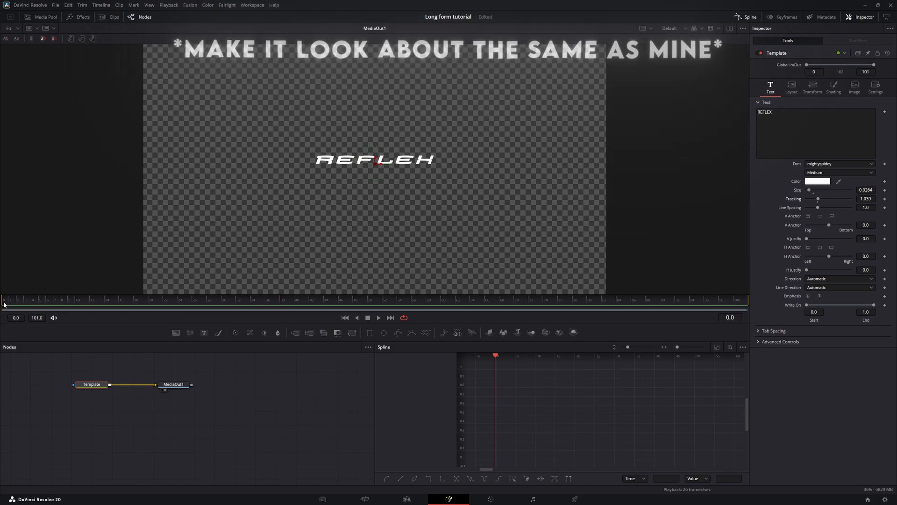
pyautogui.click(885, 200)
pyautogui.click(885, 190)
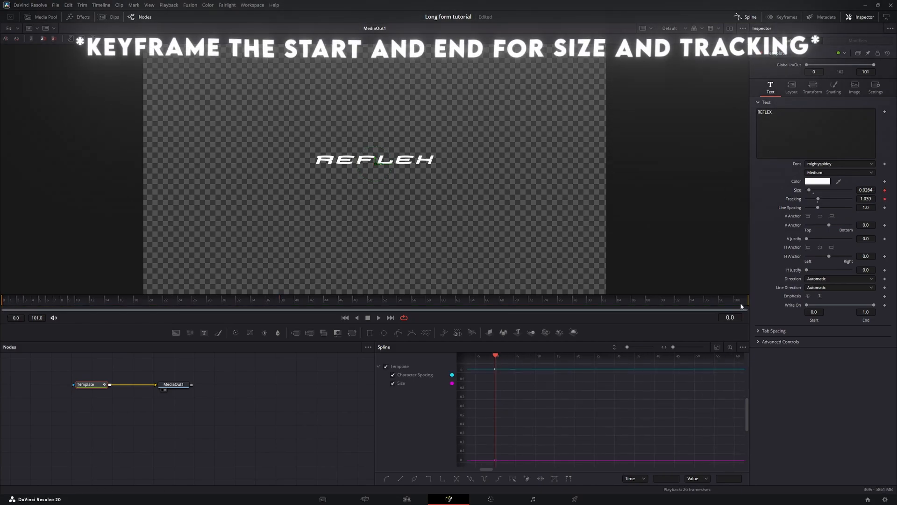
# Keyframe tracking 0.951 and size 0.0108 at frame 102, and raise the frame 0 values to tracking 1.312 and size 0.0291.
pyautogui.click(742, 303)
pyautogui.press('Right')
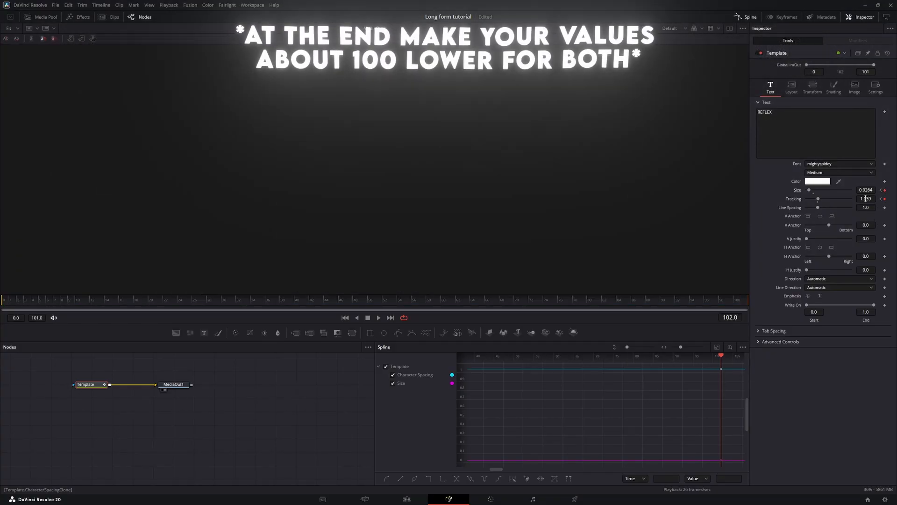
pyautogui.moveTo(870, 200); pyautogui.dragTo(842, 200)
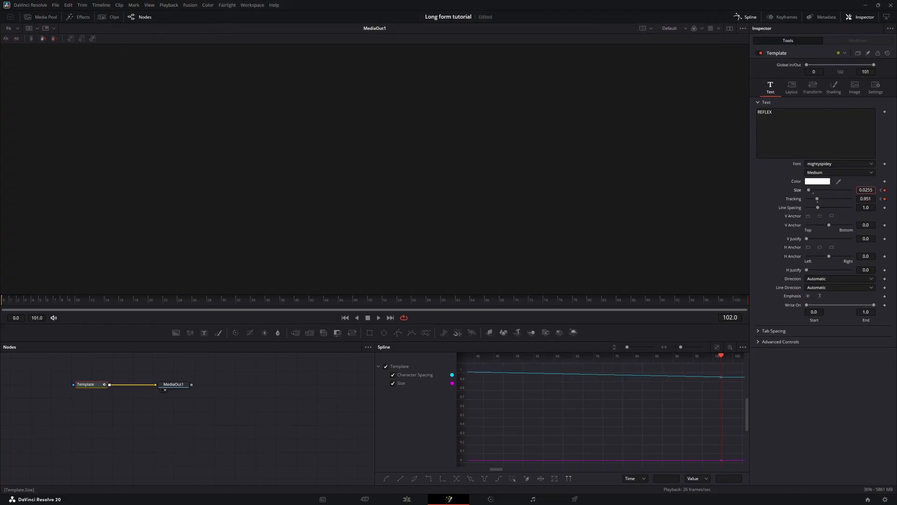
pyautogui.press('space')
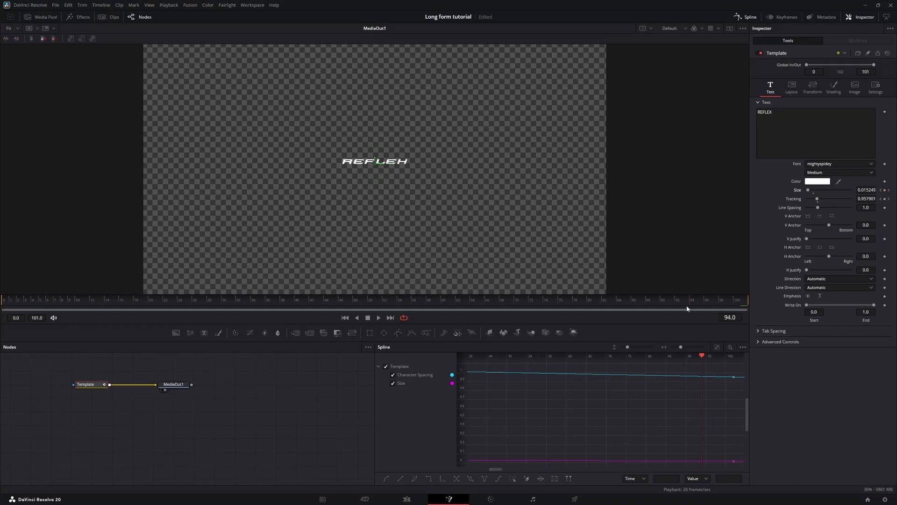
pyautogui.moveTo(684, 304); pyautogui.dragTo(774, 304)
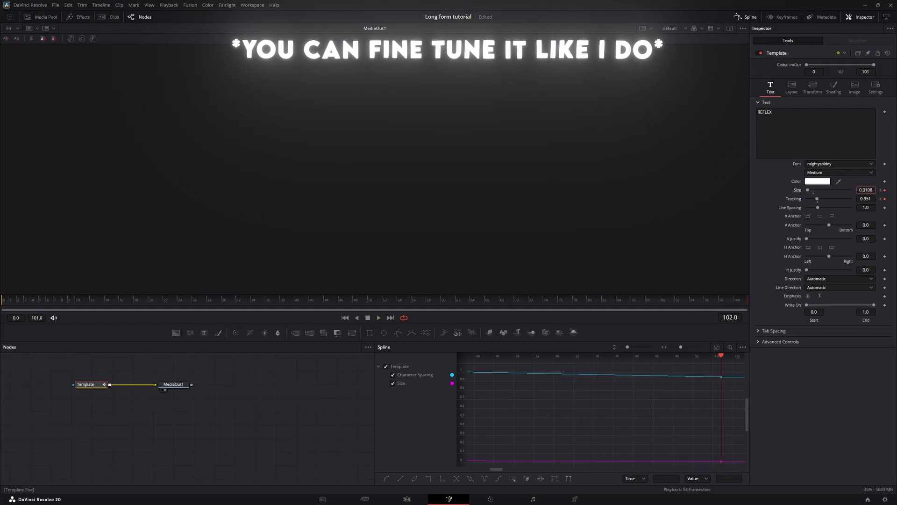
pyautogui.click(1, 309)
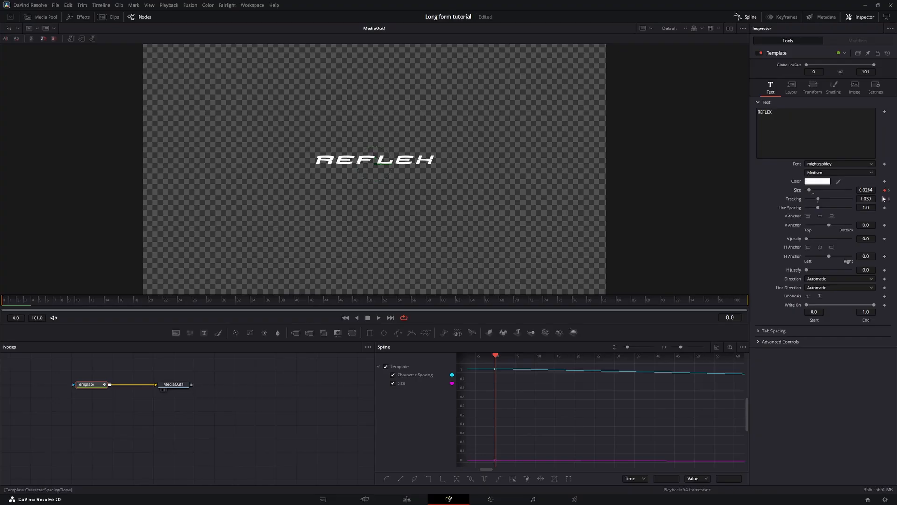
pyautogui.moveTo(866, 198); pyautogui.dragTo(882, 198)
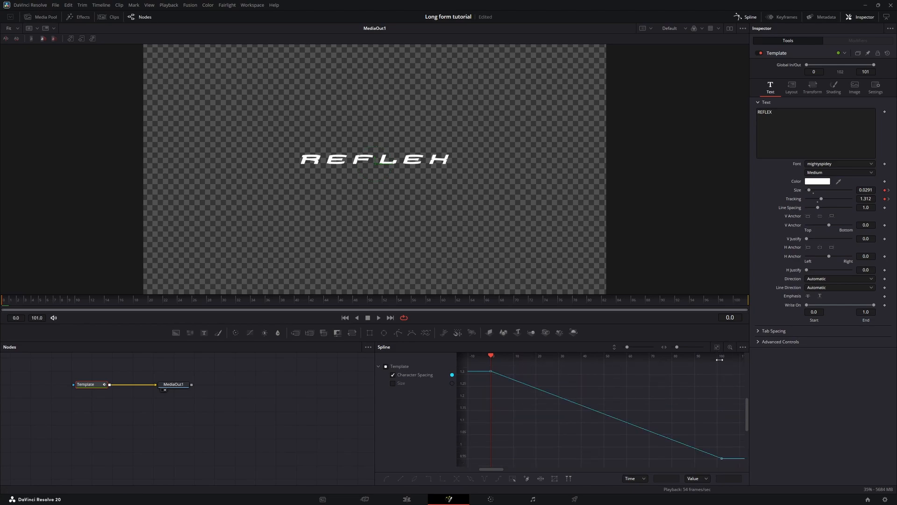
# Smooth the Character Spacing and Size splines into curves with a steep start and soft end, and play back the animation.
pyautogui.moveTo(732, 465); pyautogui.dragTo(482, 359)
pyautogui.press('f')
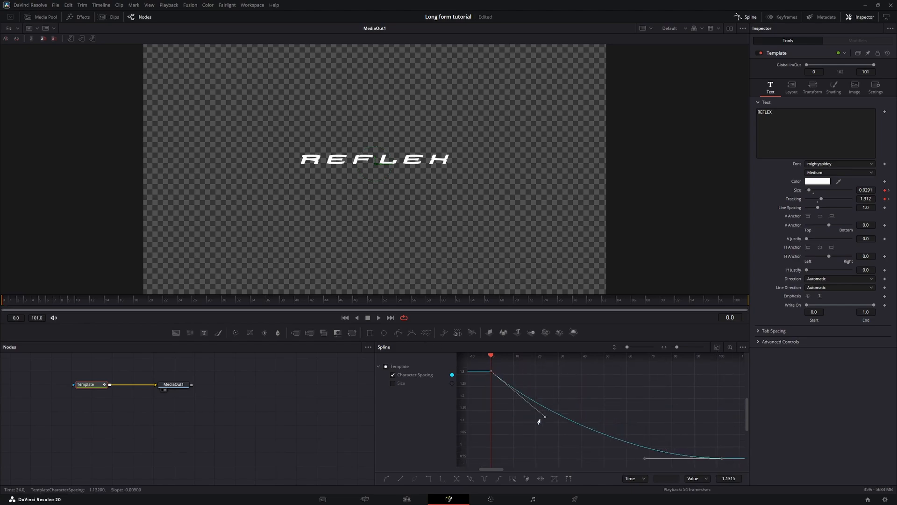
pyautogui.press('space')
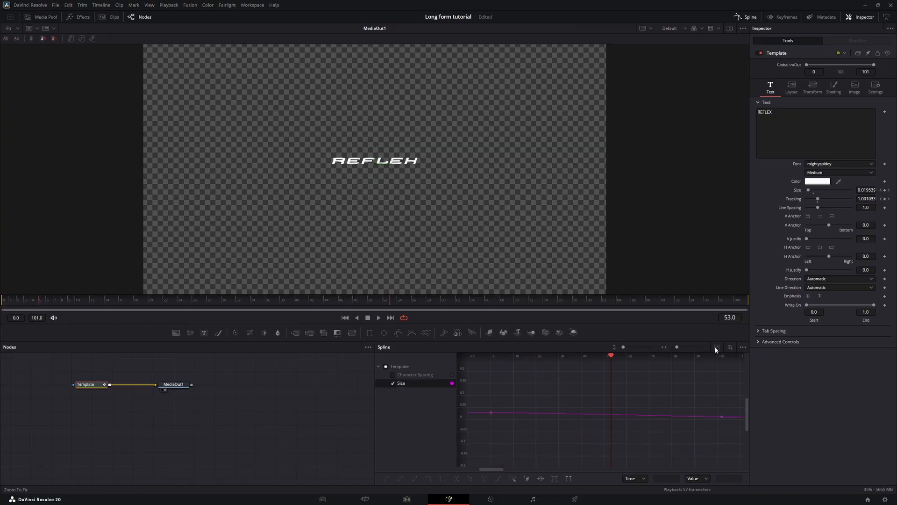
pyautogui.moveTo(733, 462); pyautogui.dragTo(467, 362)
pyautogui.press('f')
pyautogui.moveTo(566, 371); pyautogui.dragTo(498, 439)
pyautogui.moveTo(86, 300); pyautogui.dragTo(3, 300)
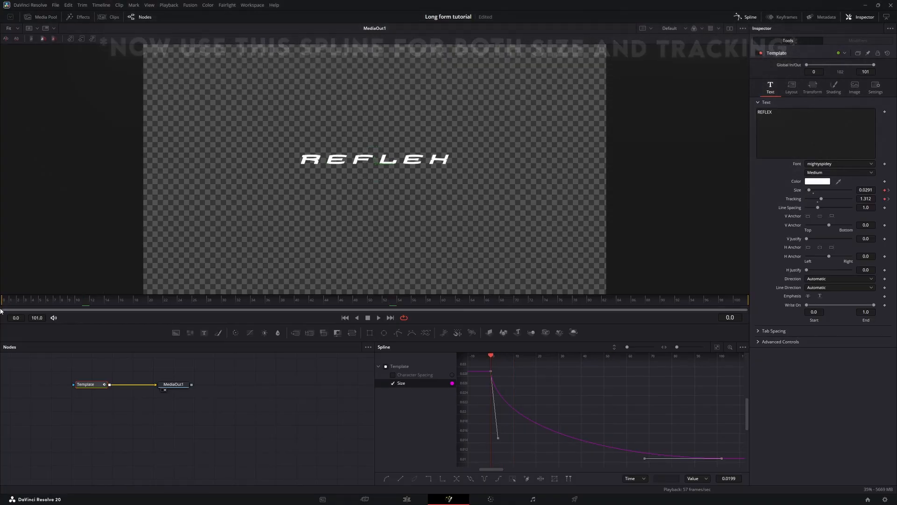
pyautogui.press('space')
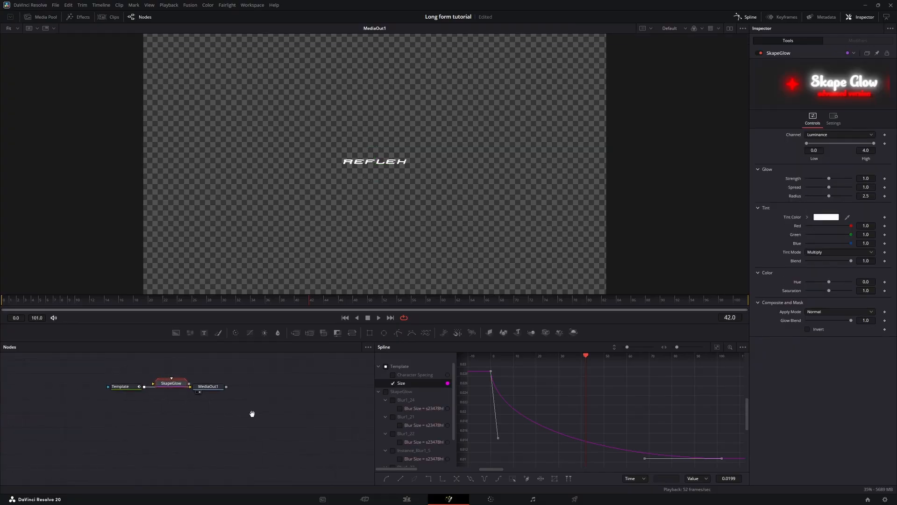
# Connect the SkapeGlow node between Template and MediaOut1, with the spline editor hidden.
pyautogui.click(747, 17)
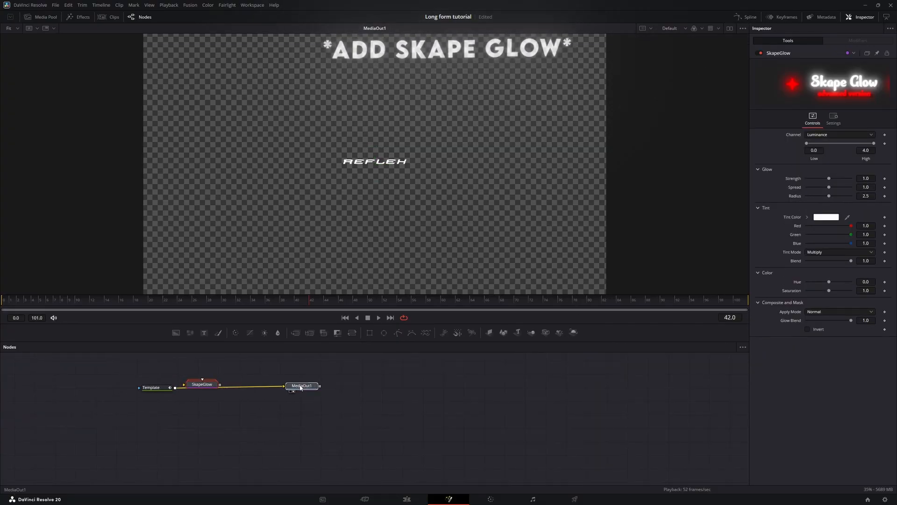
pyautogui.moveTo(300, 387); pyautogui.dragTo(213, 387)
pyautogui.moveTo(290, 391); pyautogui.dragTo(285, 386)
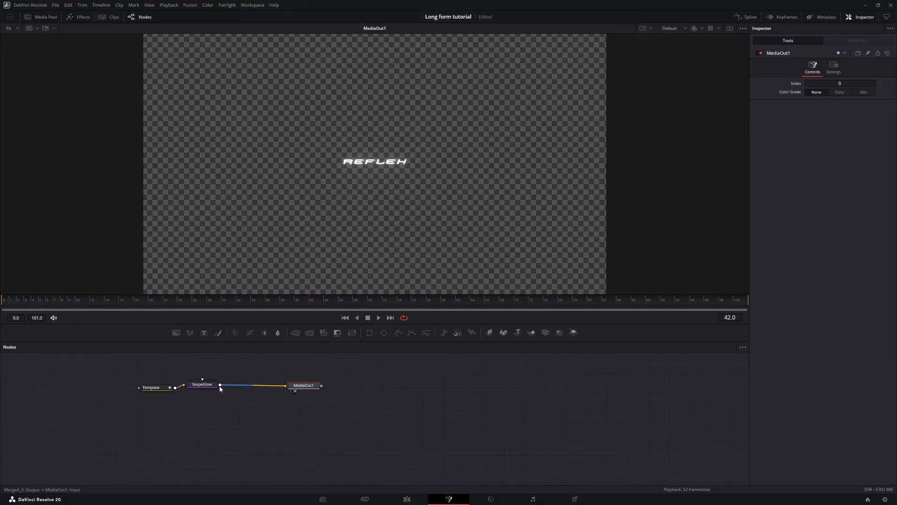
# Set SkapeGlow to strength 0.95, spread 1.44, radius 3.81 and red tint, and trim the V4 adjustment clip to the outro title's start.
pyautogui.click(209, 384)
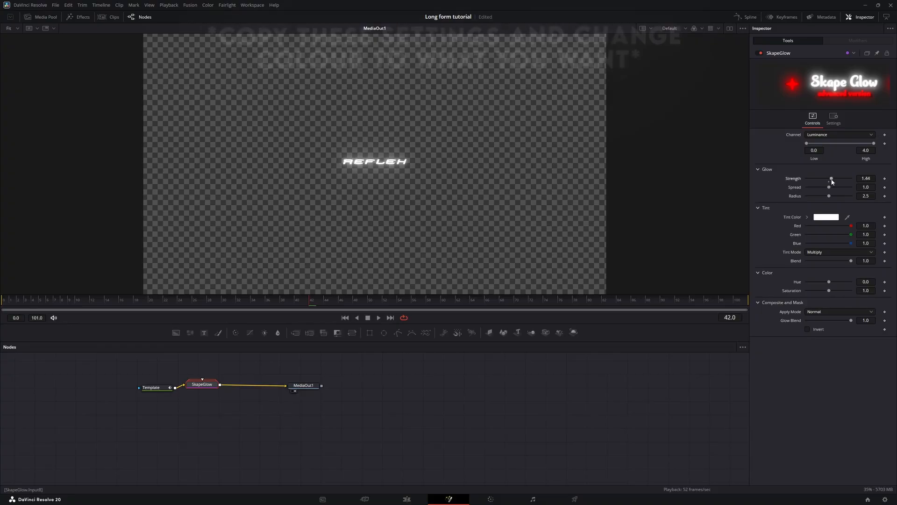
pyautogui.moveTo(832, 181); pyautogui.dragTo(833, 196)
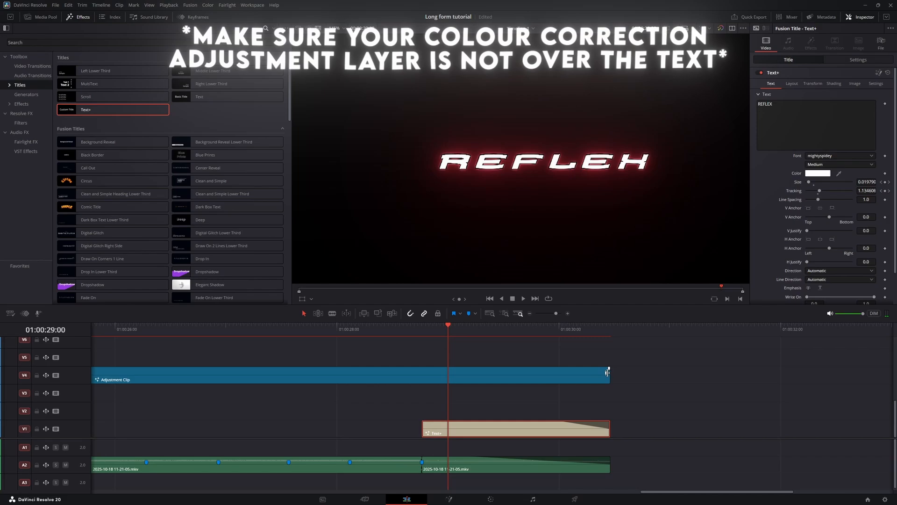
pyautogui.moveTo(608, 371); pyautogui.dragTo(421, 371)
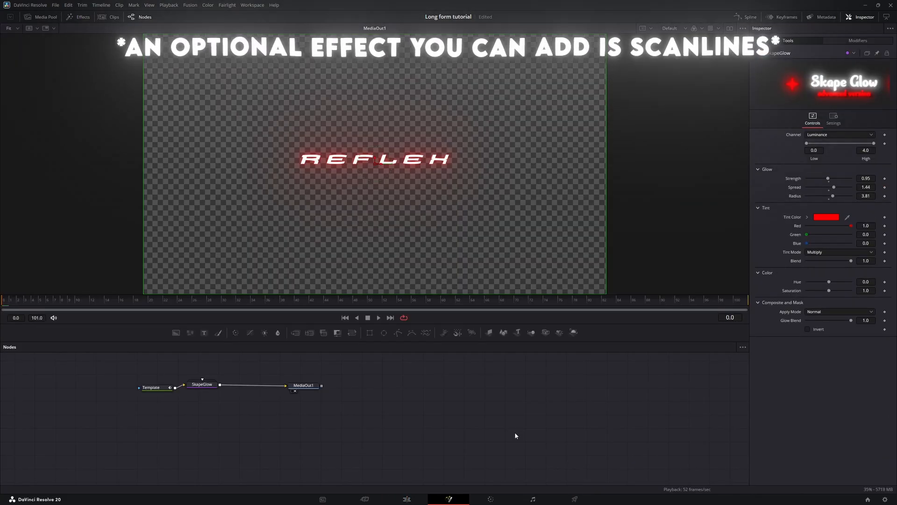
# Insert a Scanlines node after SkapeGlow with line frequency 10.57 and line sharpness 0.882, and play the result on the edit timeline.
pyautogui.click(212, 387)
pyautogui.hotkey('shift', 'space')
pyautogui.write('scan')
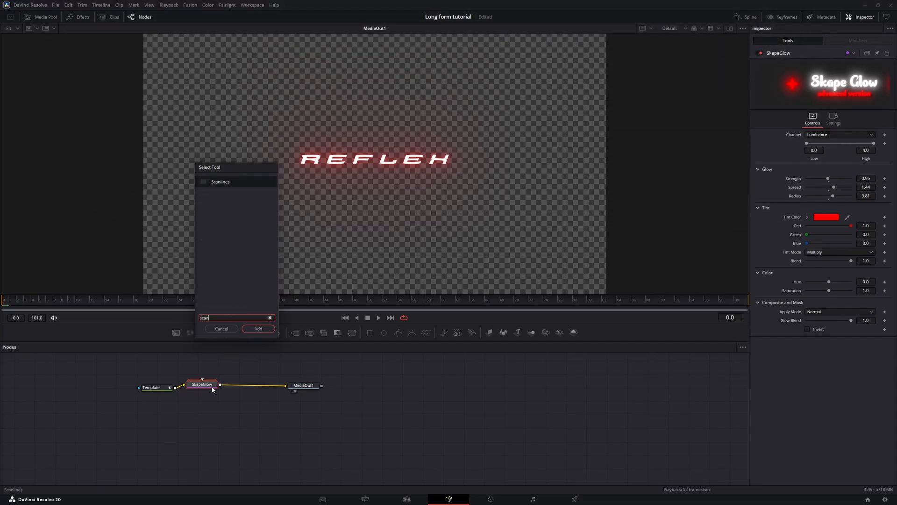
pyautogui.press('Return')
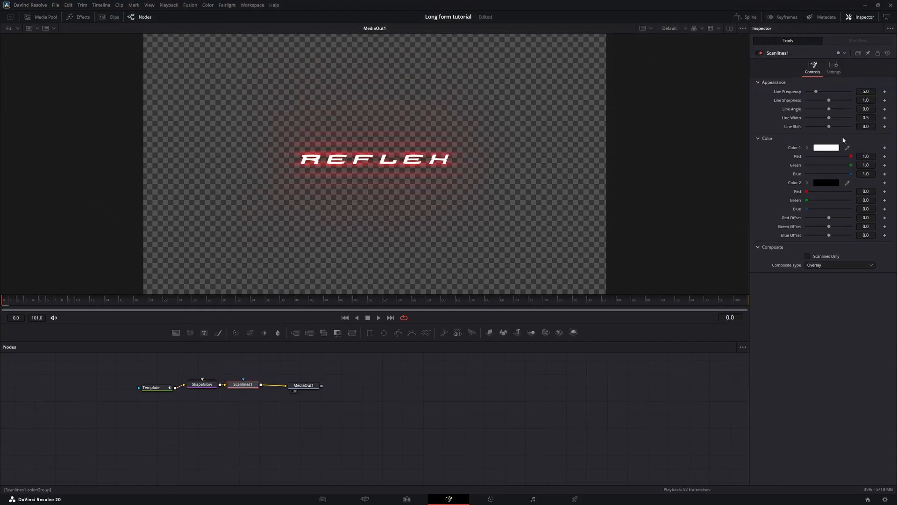
pyautogui.moveTo(810, 93); pyautogui.dragTo(827, 101)
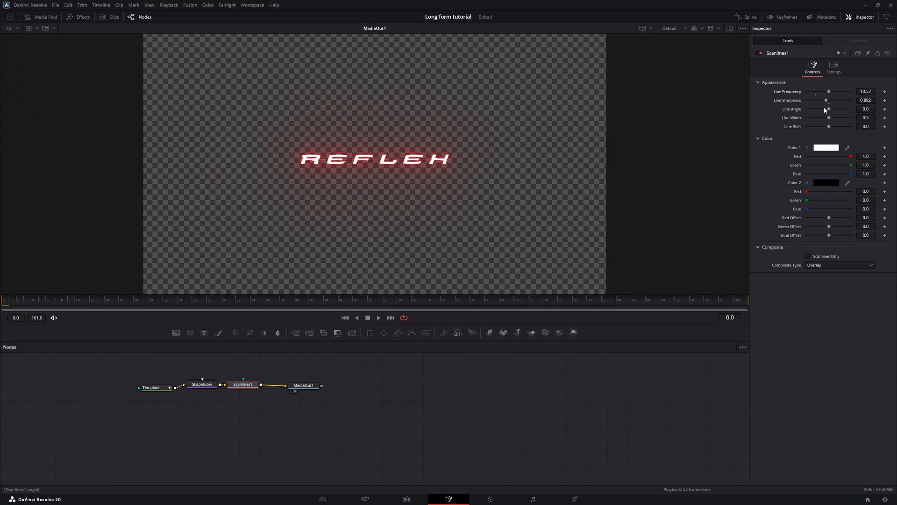
pyautogui.click(407, 500)
pyautogui.press('space')
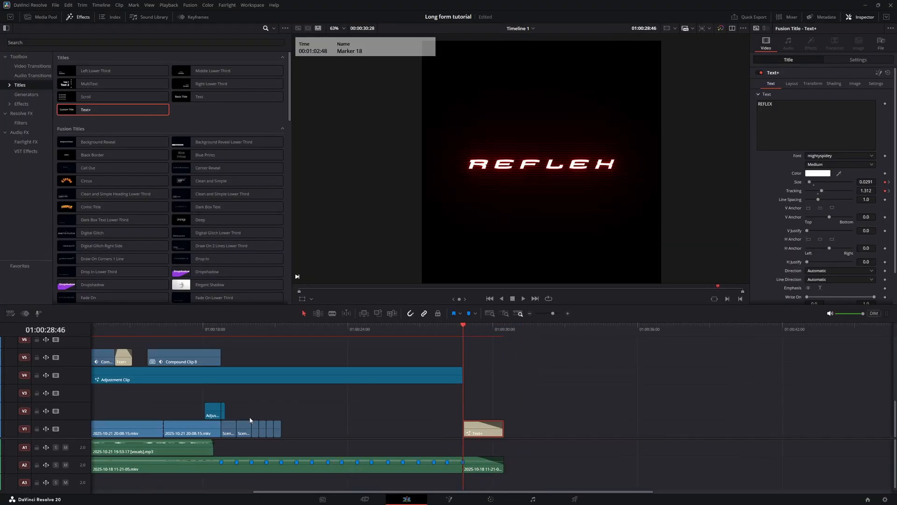
# Copy the pair of V2 flash adjustment clips to the outro title, align their cut with its start, and play the transition.
pyautogui.moveTo(257, 414); pyautogui.dragTo(455, 409)
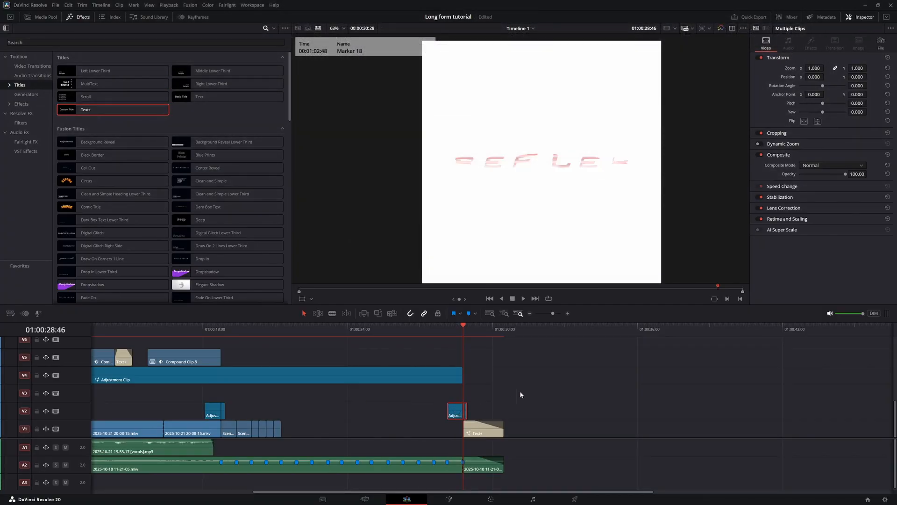
pyautogui.click(556, 314)
pyautogui.moveTo(479, 410); pyautogui.dragTo(475, 410)
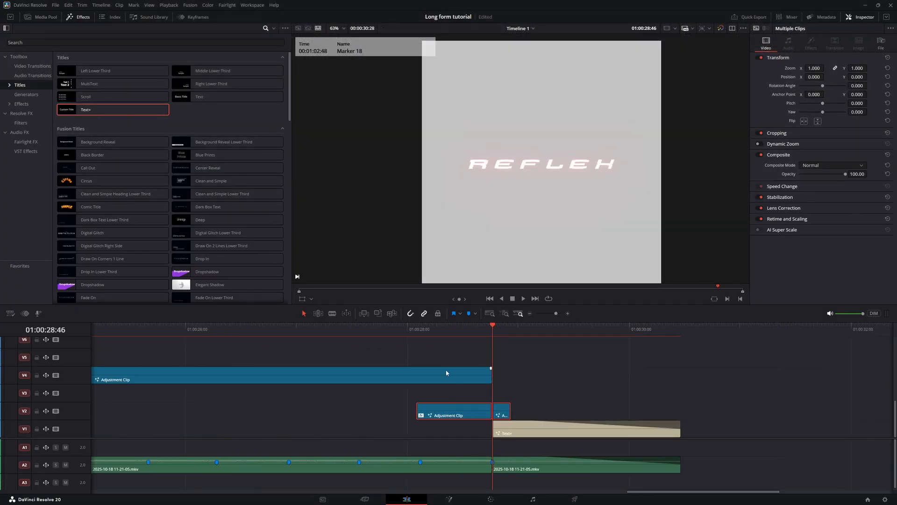
pyautogui.click(413, 324)
pyautogui.press('space')
# Add a Text+ title on V2 at 01:00:19:24 and trim it to the length of the clip beneath it.
pyautogui.click(555, 314)
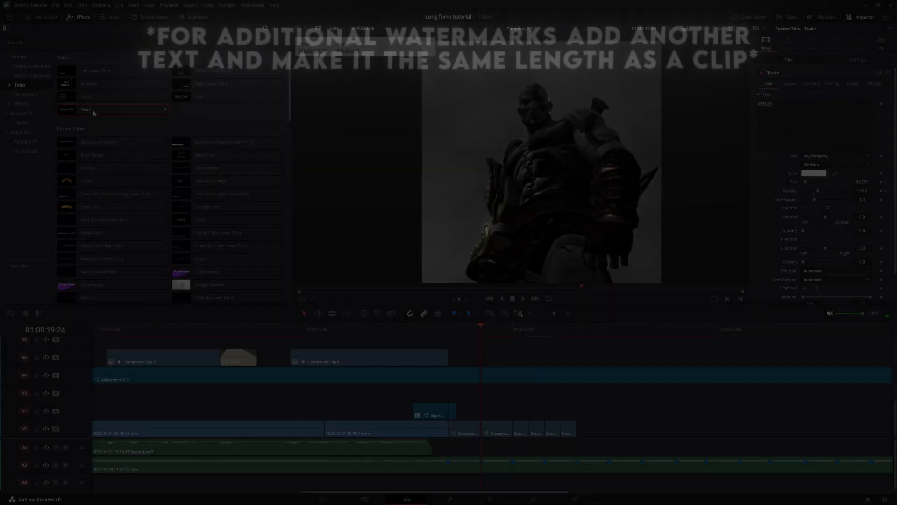
pyautogui.moveTo(94, 112); pyautogui.dragTo(675, 419)
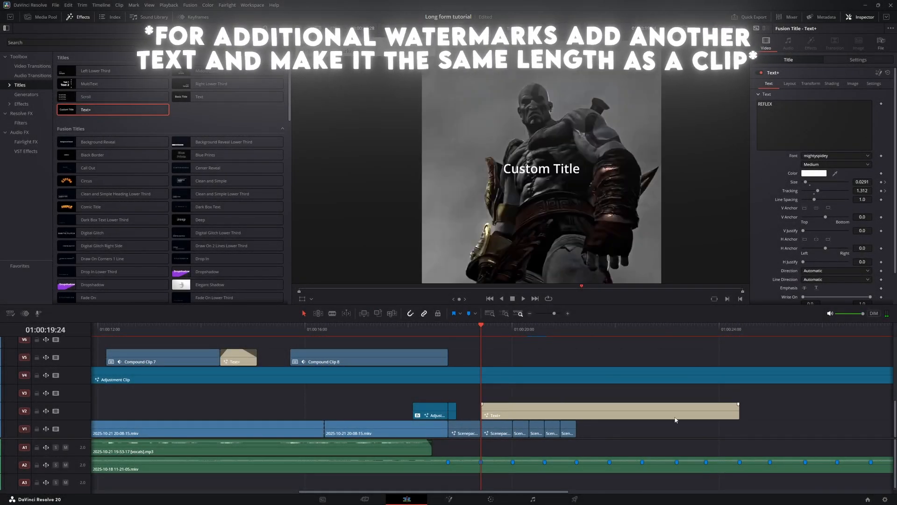
pyautogui.moveTo(735, 410); pyautogui.dragTo(511, 411)
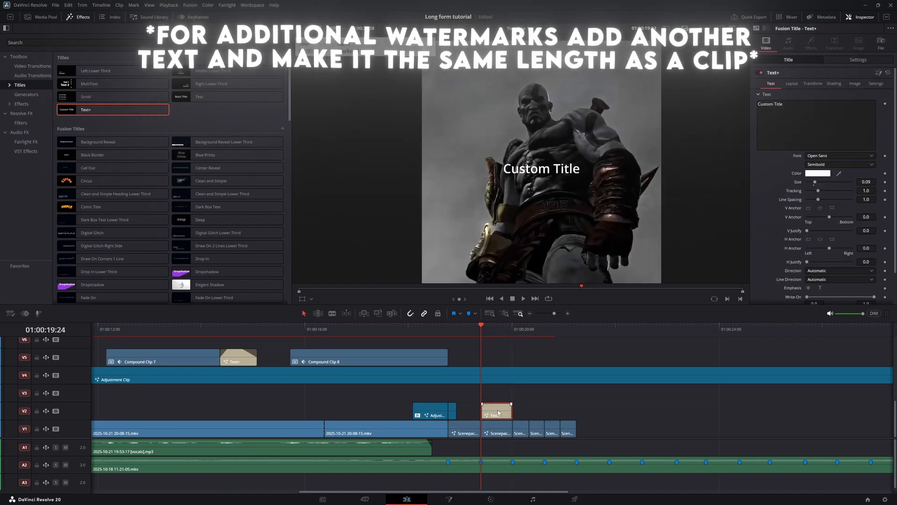
# In Fusion, change the new watermark title's text to REFLEX with the mightyspidey font and size 0.0315.
pyautogui.hotkey('shift', '5')
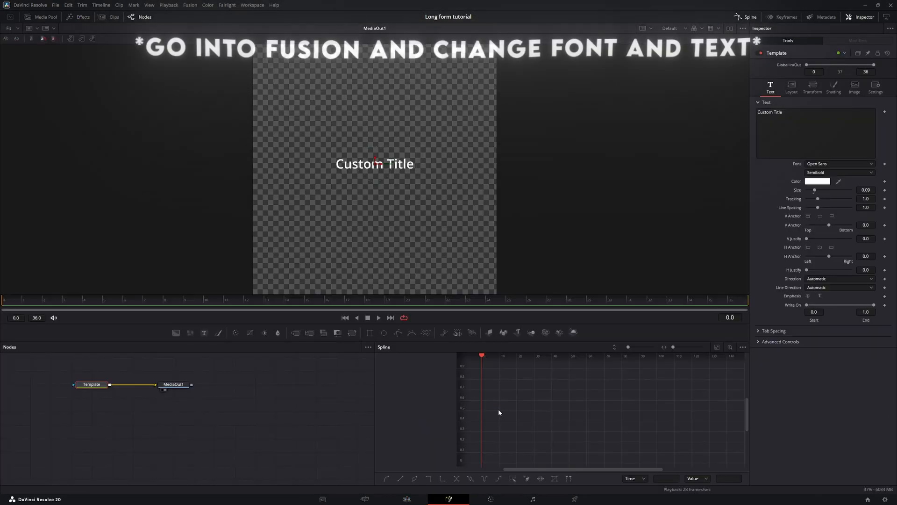
pyautogui.moveTo(792, 113); pyautogui.dragTo(690, 112)
pyautogui.write('REFLEX')
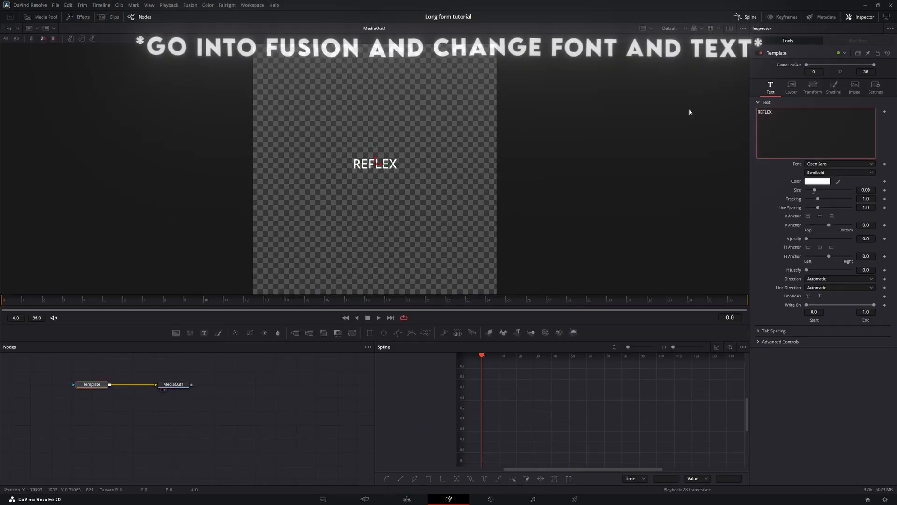
pyautogui.click(816, 164)
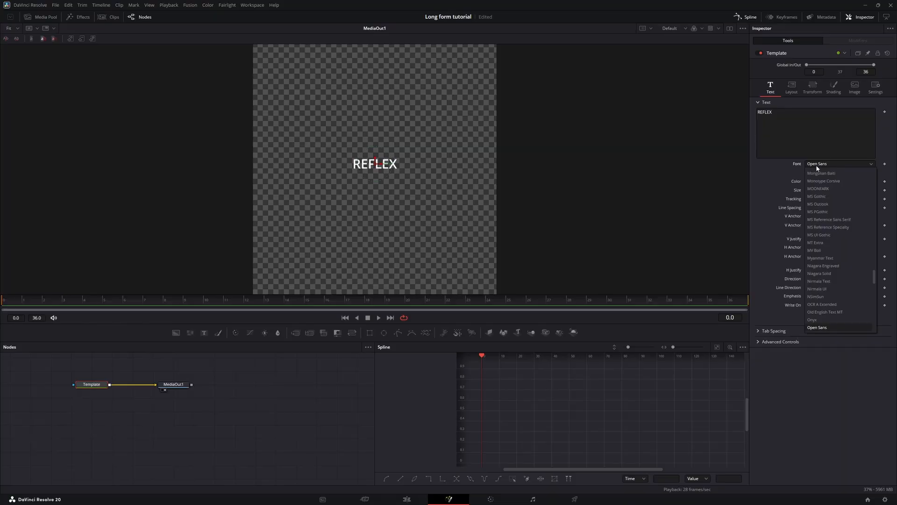
pyautogui.write('mig')
pyautogui.press('Return')
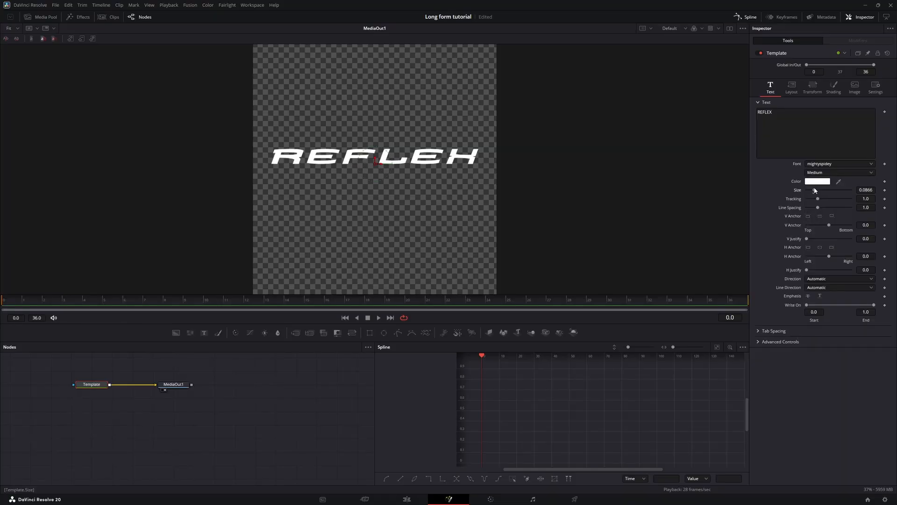
pyautogui.moveTo(815, 190); pyautogui.dragTo(809, 190)
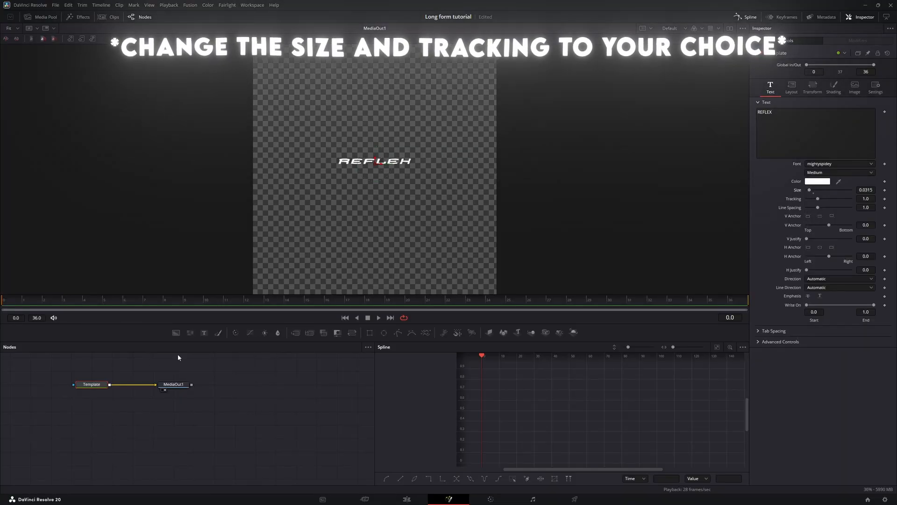
# Space out the Template and MediaOut1 nodes and insert a SkapeGlow node right after Template.
pyautogui.moveTo(94, 385); pyautogui.dragTo(32, 387)
pyautogui.moveTo(184, 402); pyautogui.dragTo(274, 402)
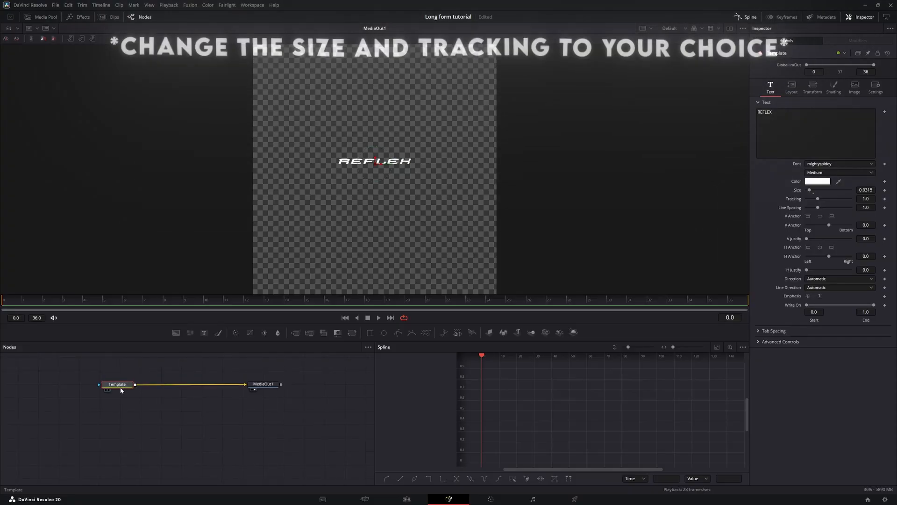
pyautogui.hotkey('shift', 'space')
pyautogui.write('shake')
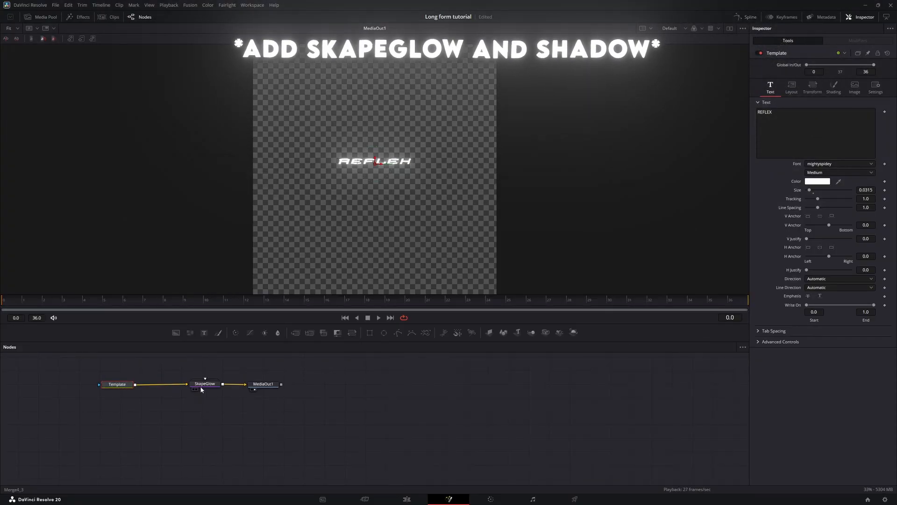
pyautogui.moveTo(199, 387); pyautogui.dragTo(158, 386)
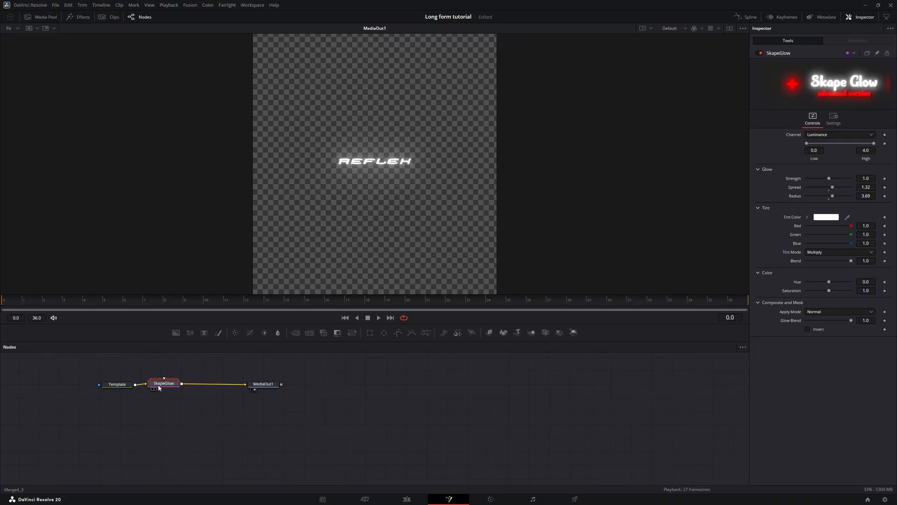
# Insert a Shadow node with softness 0.00866 after SkapeGlow and paste a duplicate of it before MediaOut1.
pyautogui.hotkey('shift', 'space')
pyautogui.write('SHADOW')
pyautogui.press('Return')
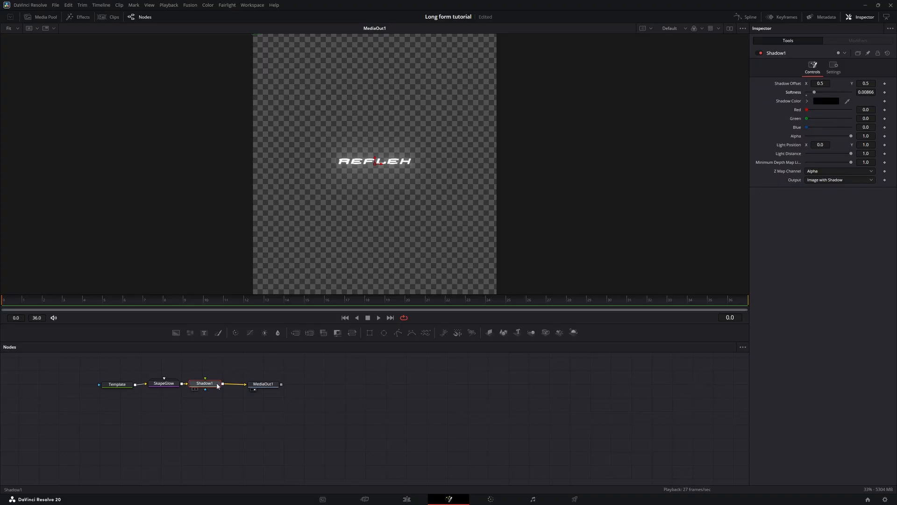
pyautogui.hotkey('ctrl', 'v')
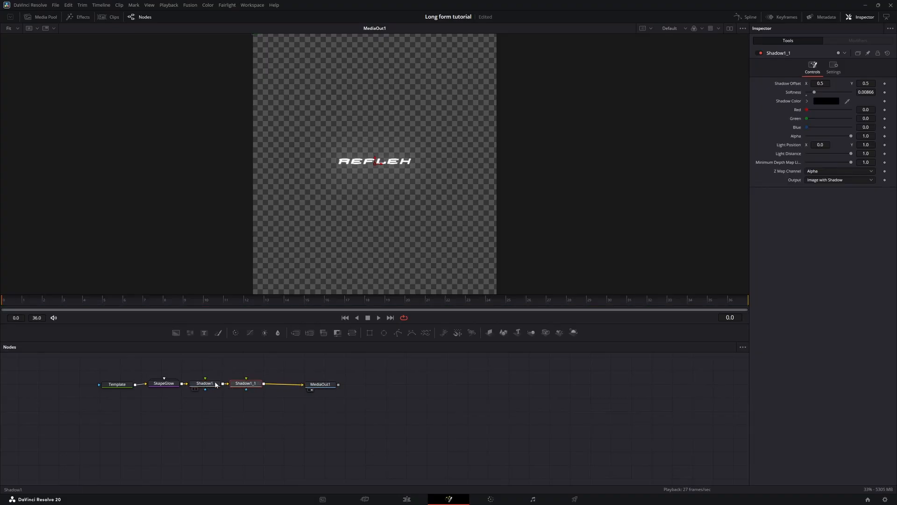